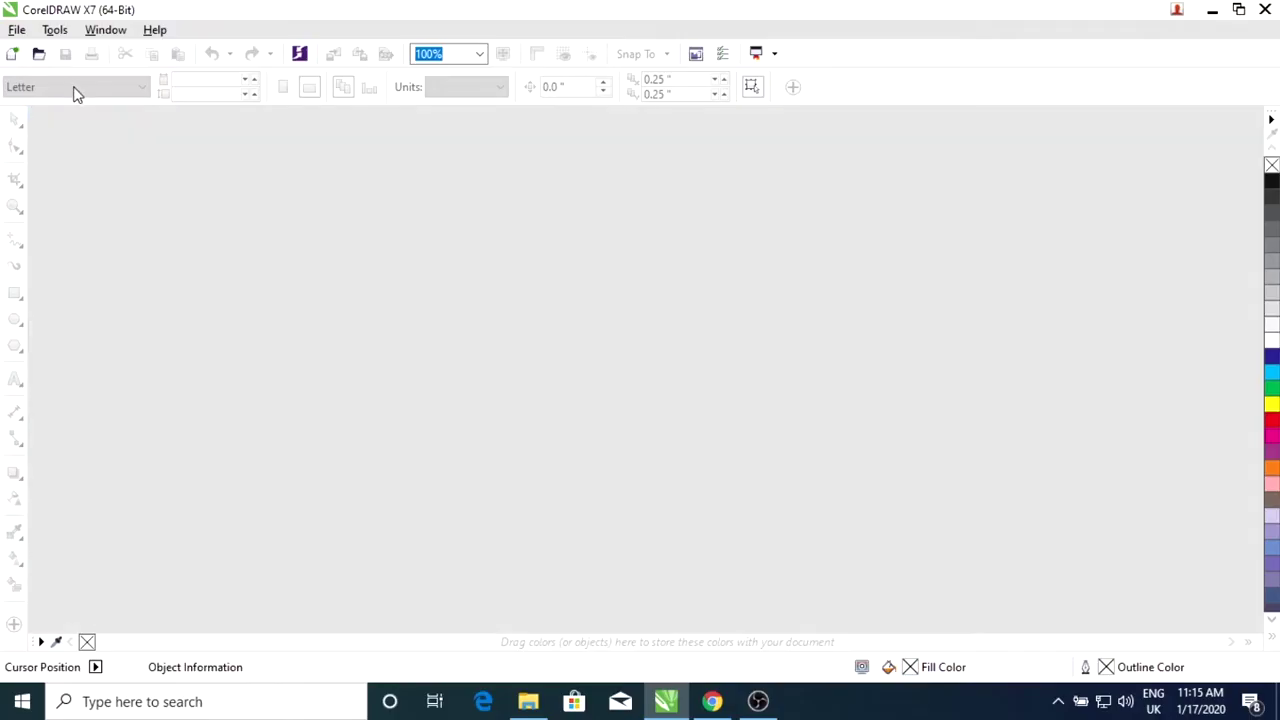
Step: Create a new blank A4 document (210 × 297 mm) named Untitled-1
left_click(13, 54)
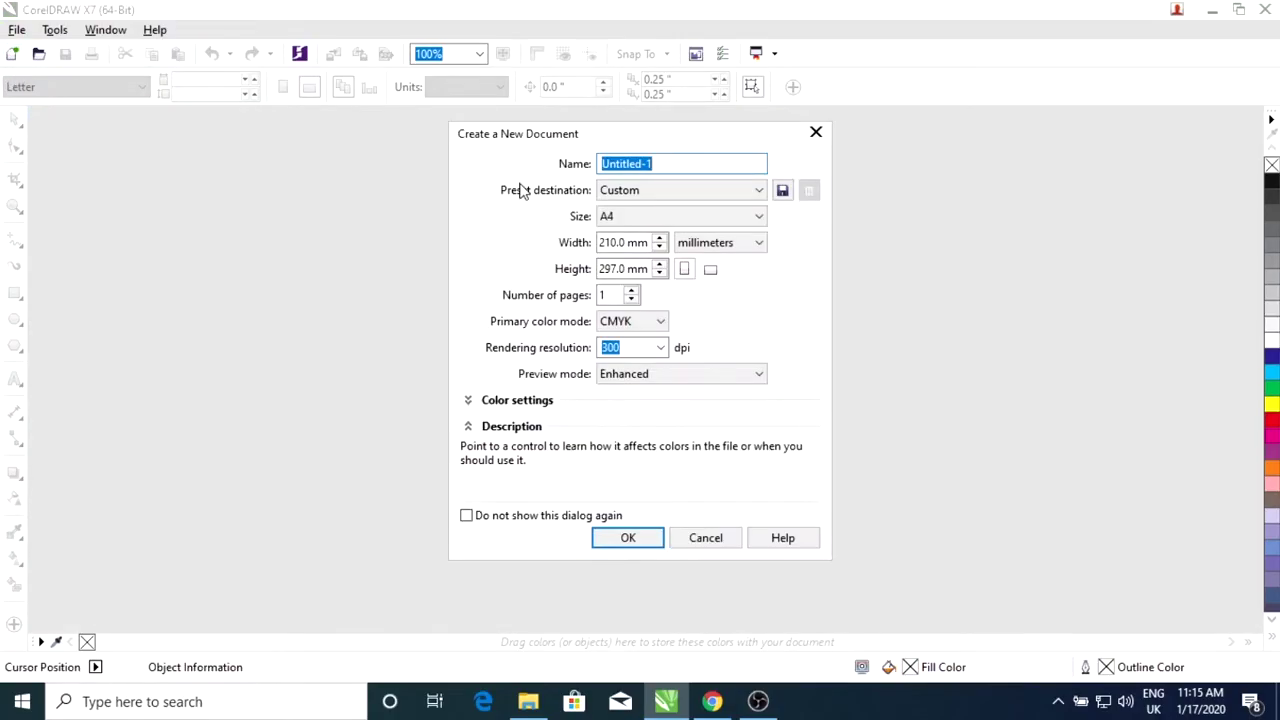
left_click(628, 538)
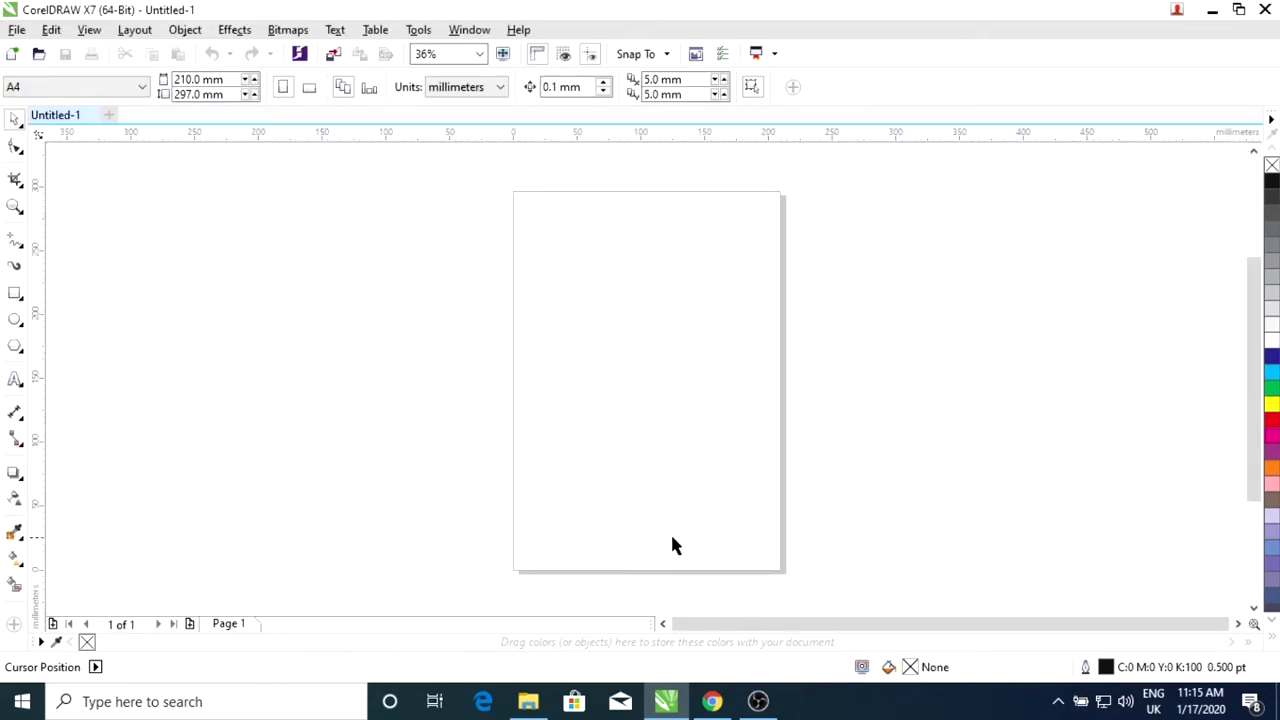
Step: Add a page-sized frame and a large square tilted about 327° with rounded corners
double_click(15, 293)
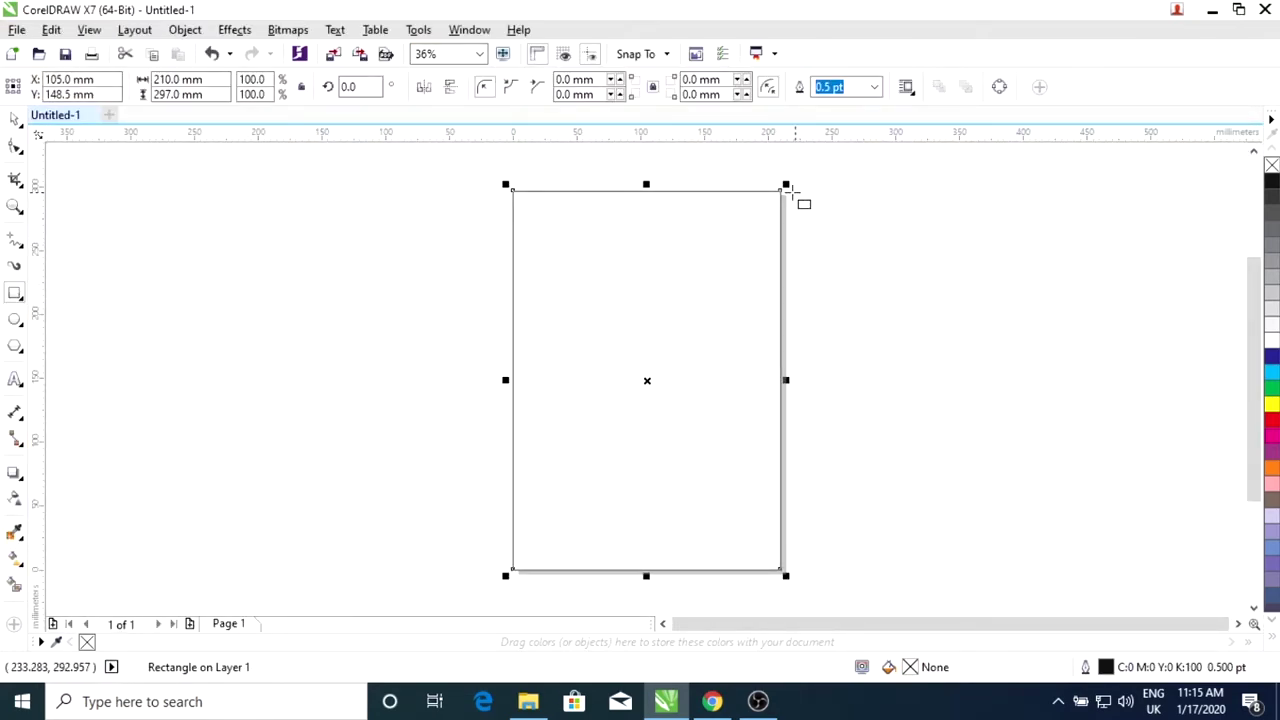
left_click_drag(752, 303, 877, 421)
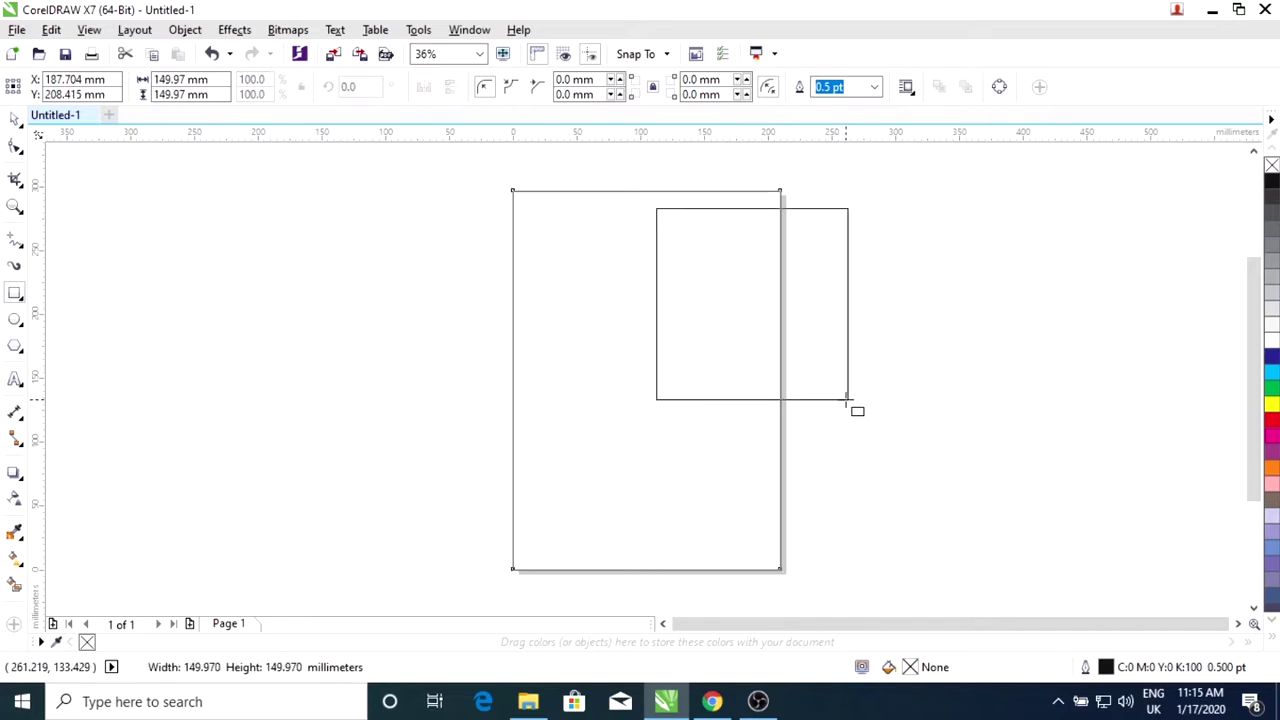
key("space")
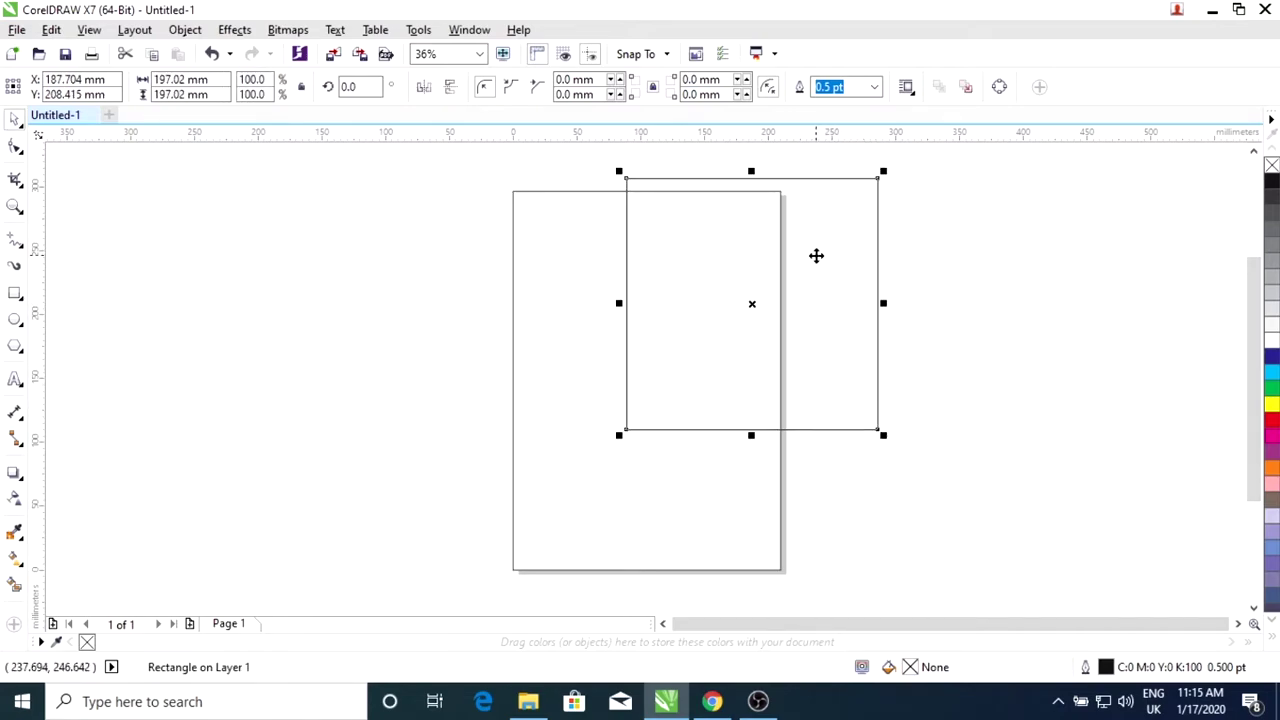
left_click_drag(890, 171, 963, 271)
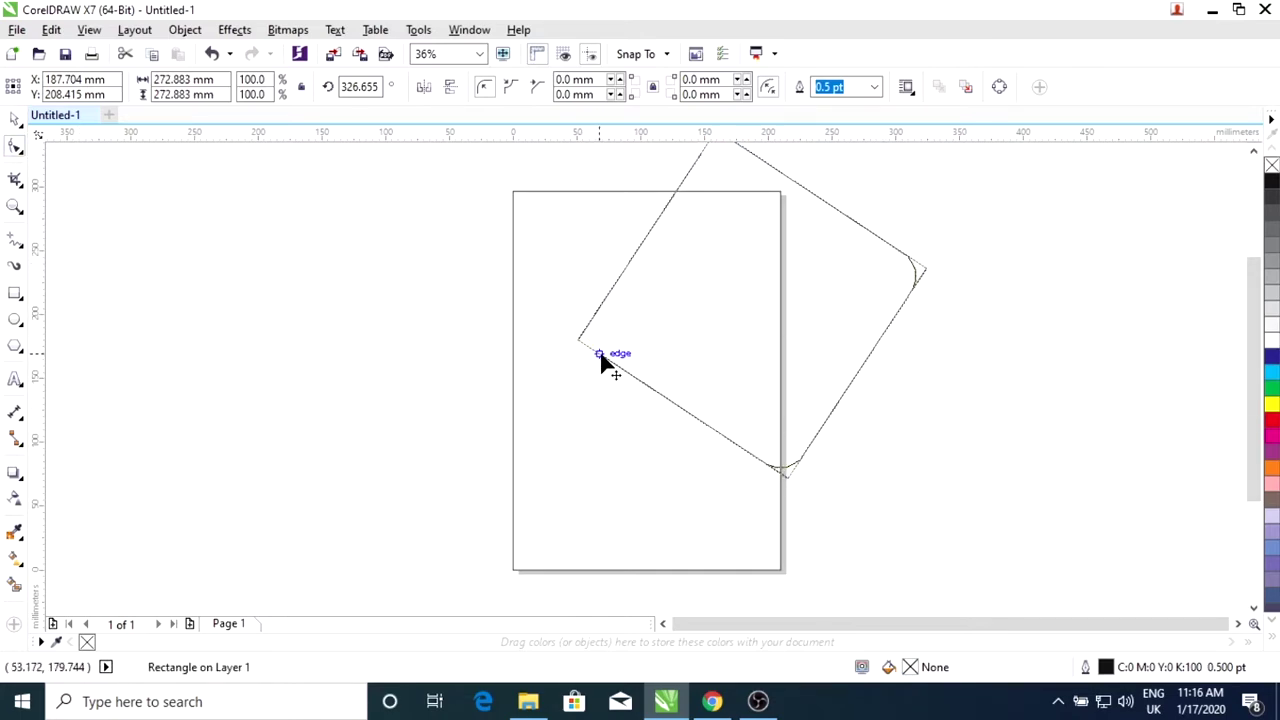
left_click_drag(600, 362, 621, 376)
key("space")
left_click_drag(728, 331, 793, 273)
left_click(991, 388)
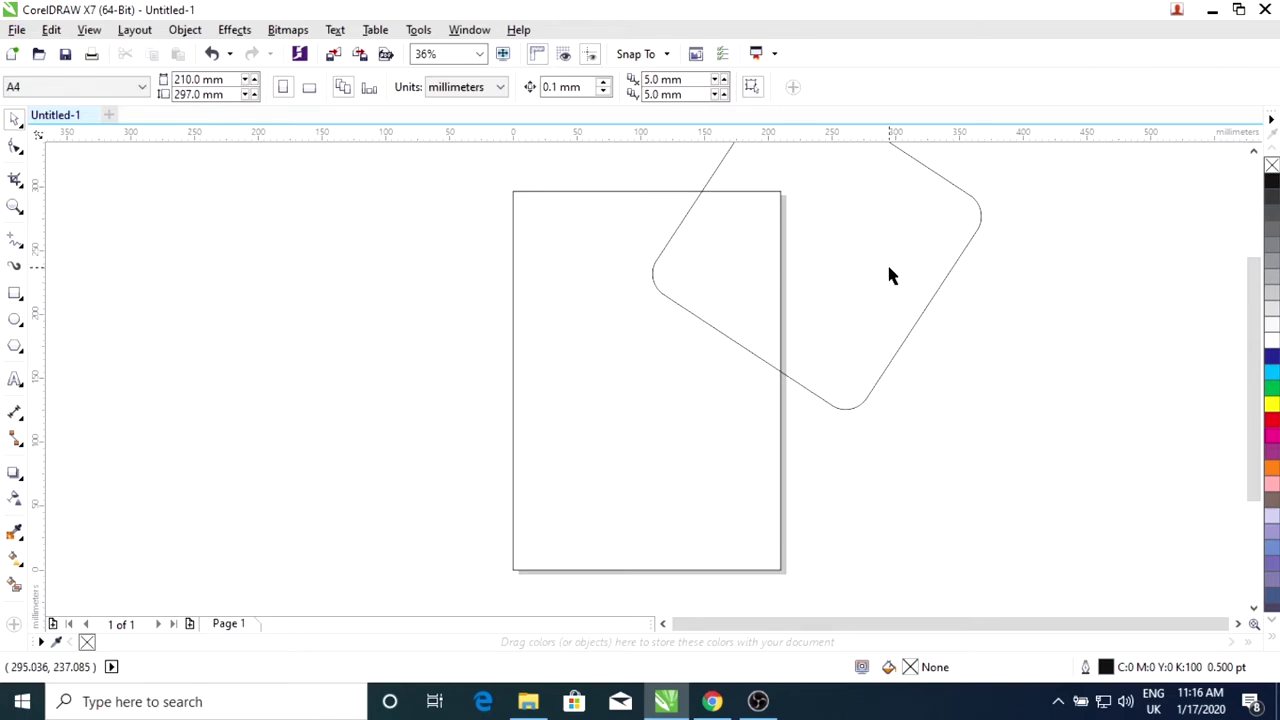
Step: Place two more copies of the rounded square and draw a small square beside them
left_click(642, 213)
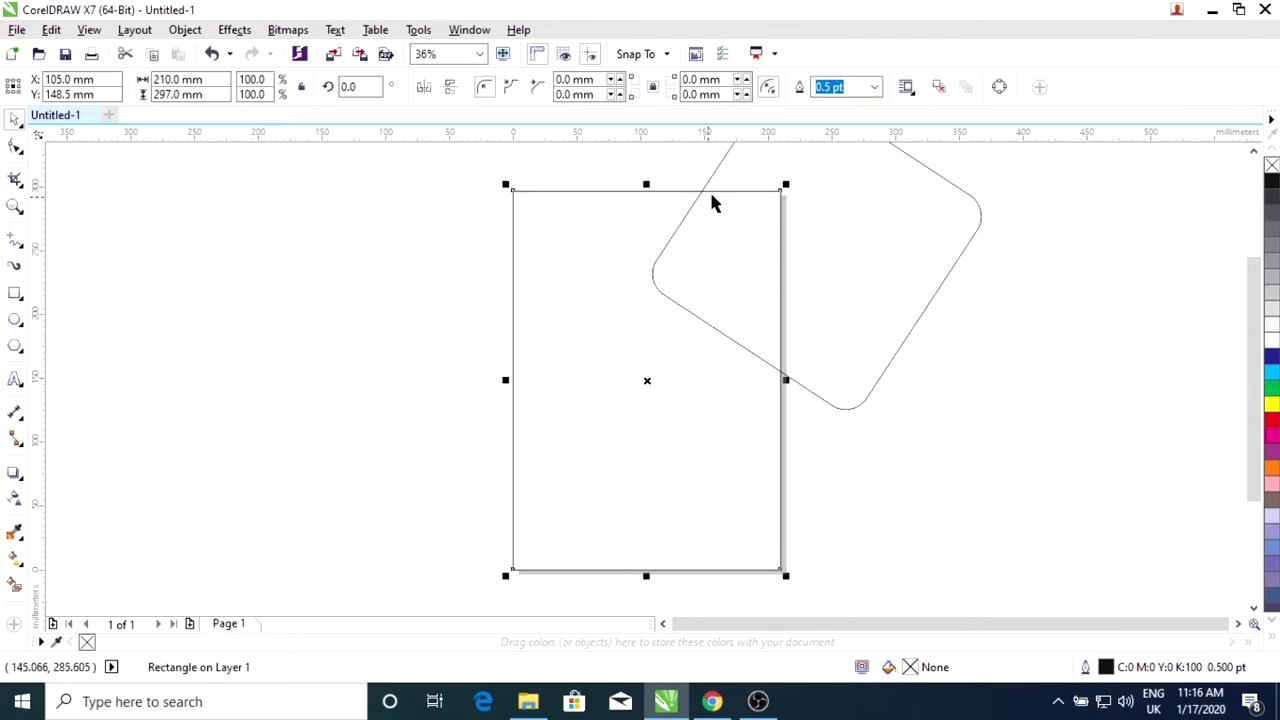
left_click(720, 166, "shift")
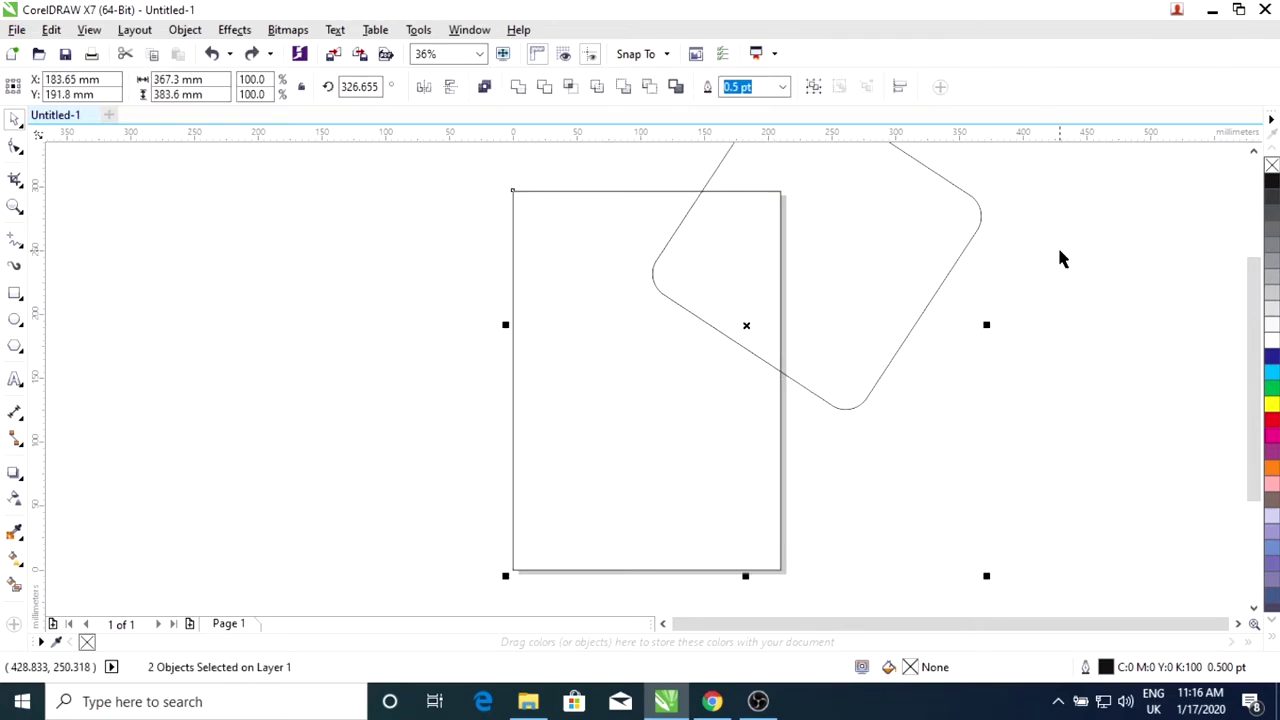
key("ctrl+z")
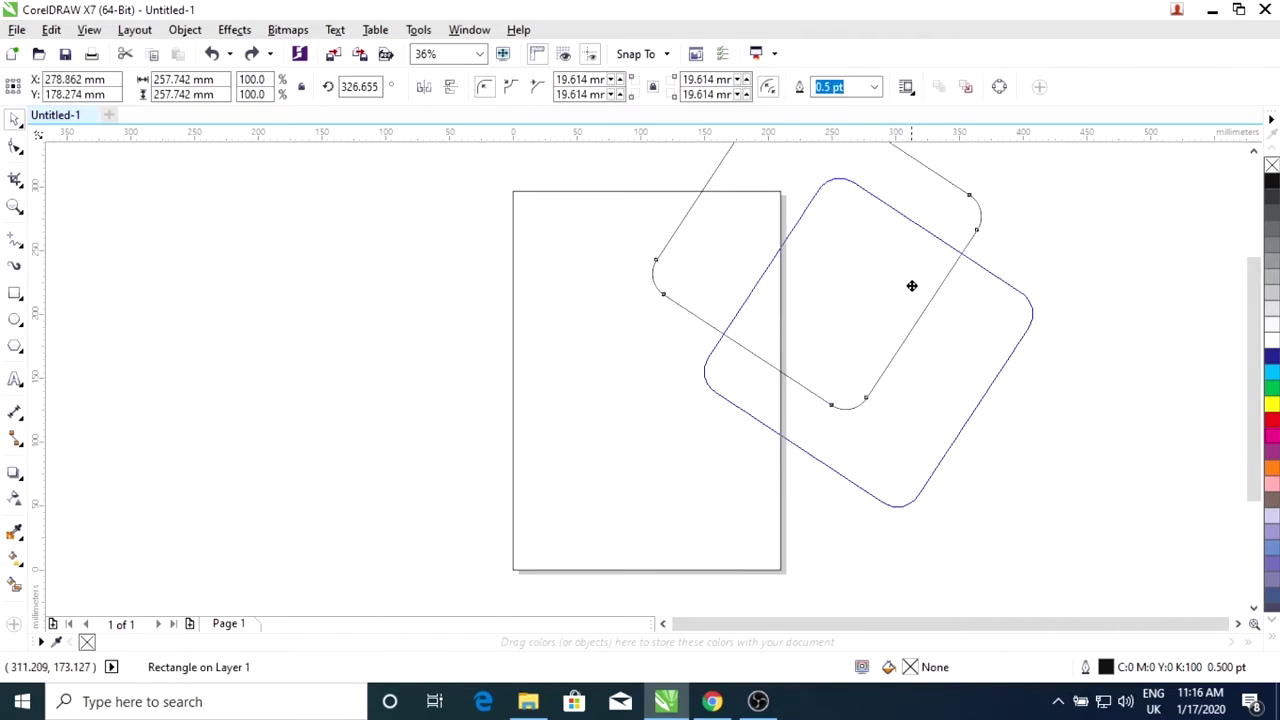
left_click_drag(860, 216, 916, 188)
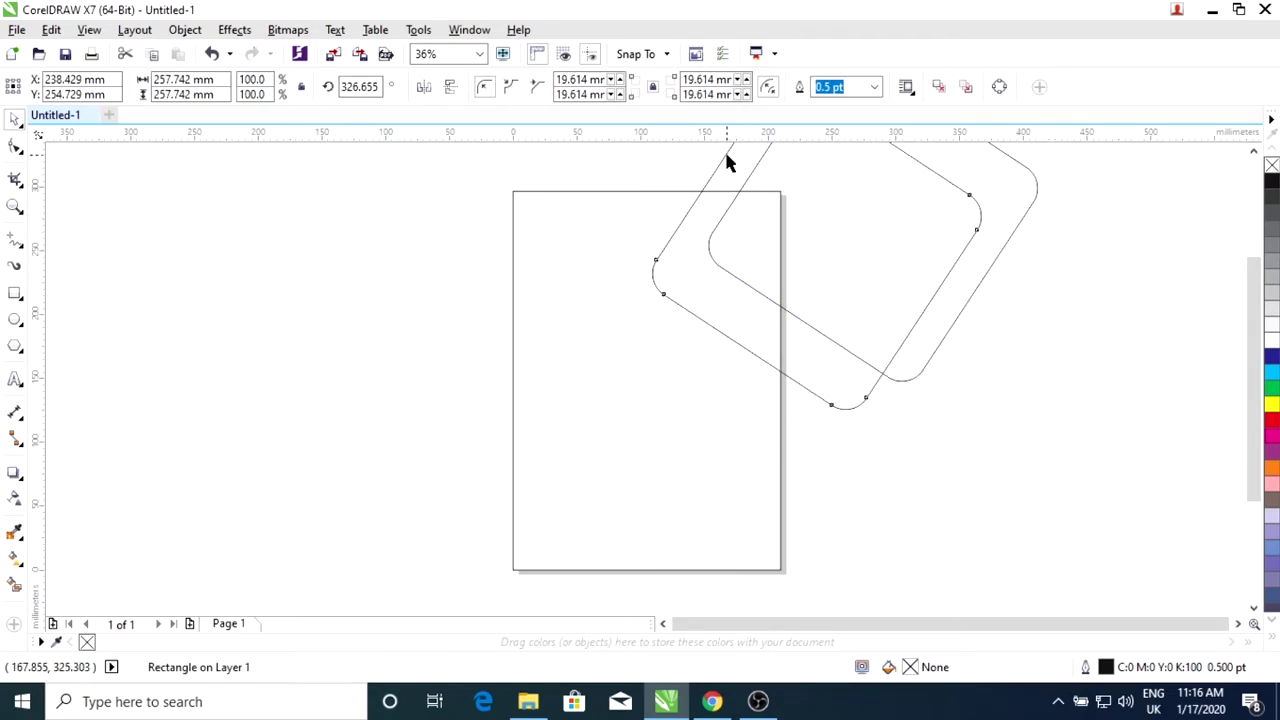
left_click_drag(725, 152, 769, 208)
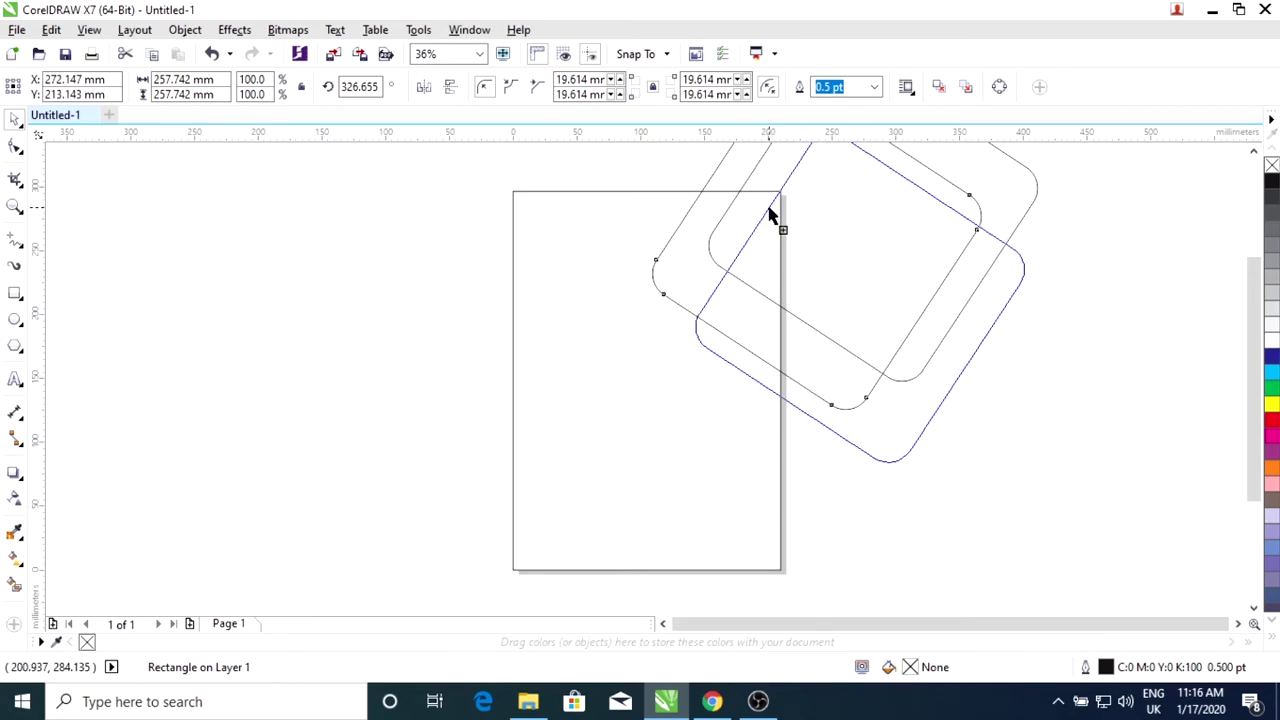
mouse_move(714, 260)
left_mouse_down()
mouse_move(738, 284)
mouse_move(704, 257)
left_mouse_up()
Step: Shrink the small square to about 28.7 mm and snap it against a large outline's edge
scroll(735, 280, "up", 2)
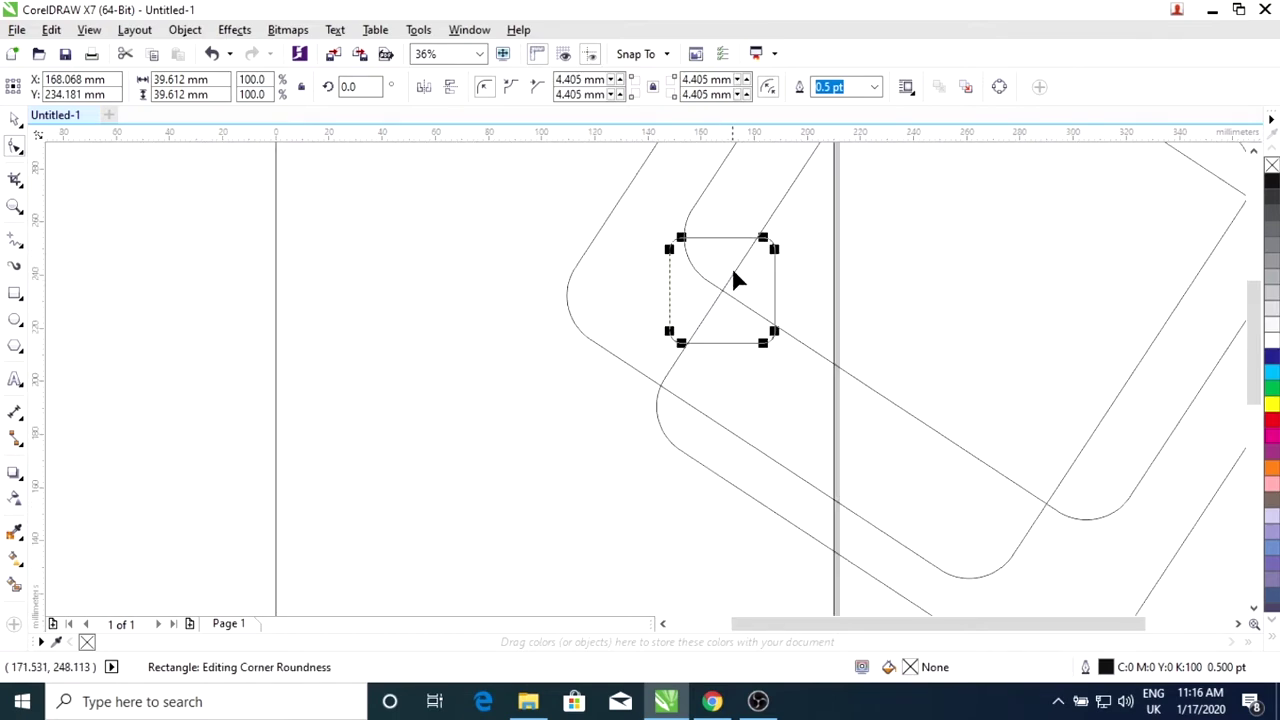
left_click_drag(663, 350, 729, 291)
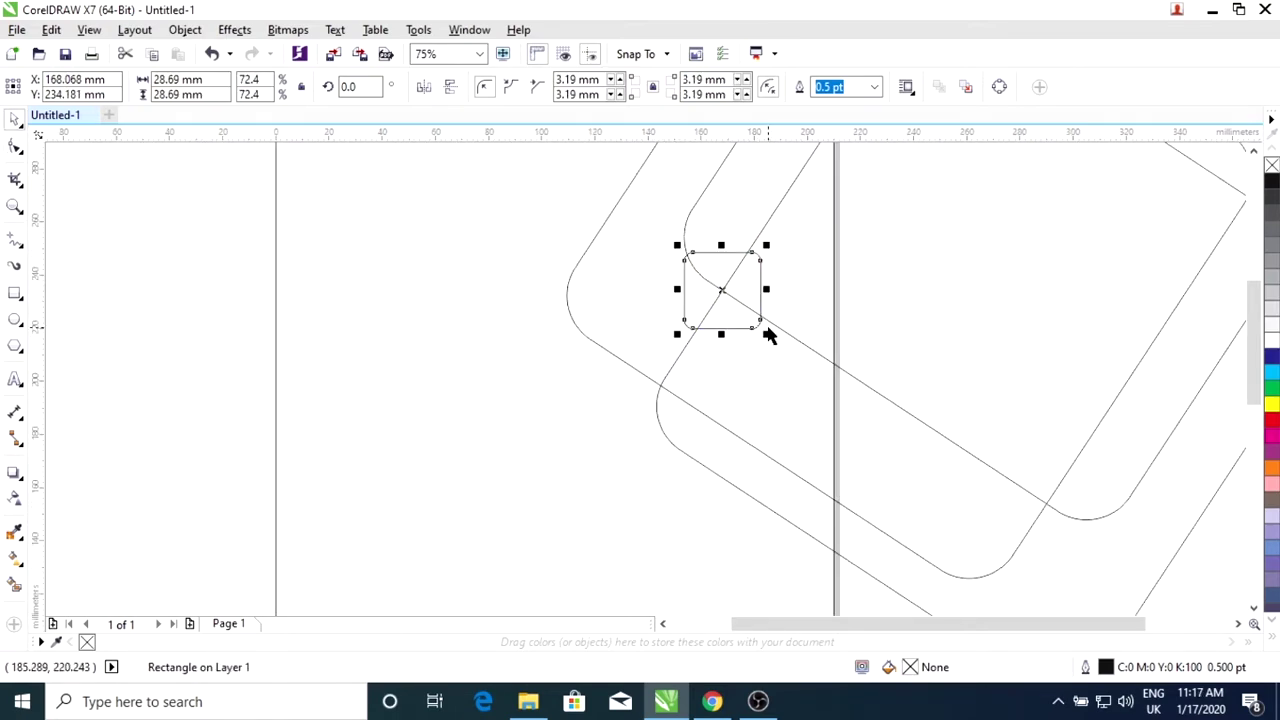
scroll(766, 337, "down", 2)
left_click_drag(865, 383, 855, 381)
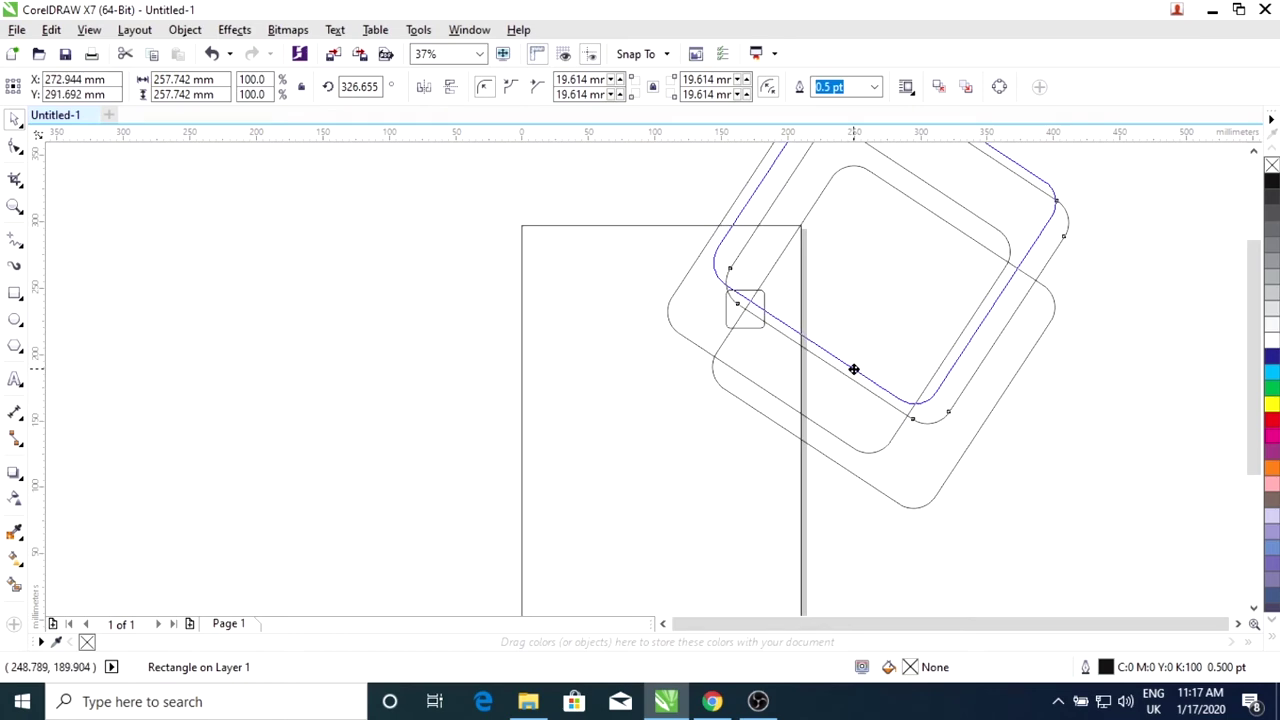
left_click_drag(727, 349, 740, 342)
scroll(740, 337, "up", 2)
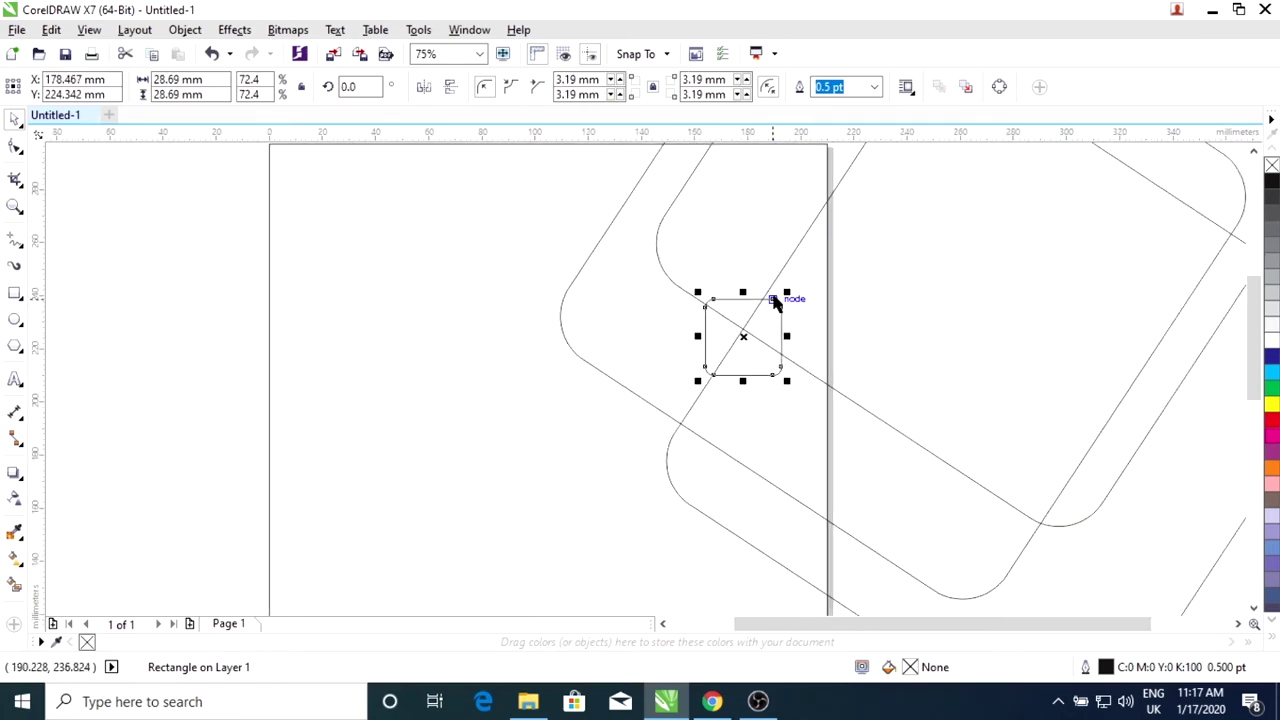
left_click(780, 277, "shift")
left_click_drag(780, 277, 757, 268)
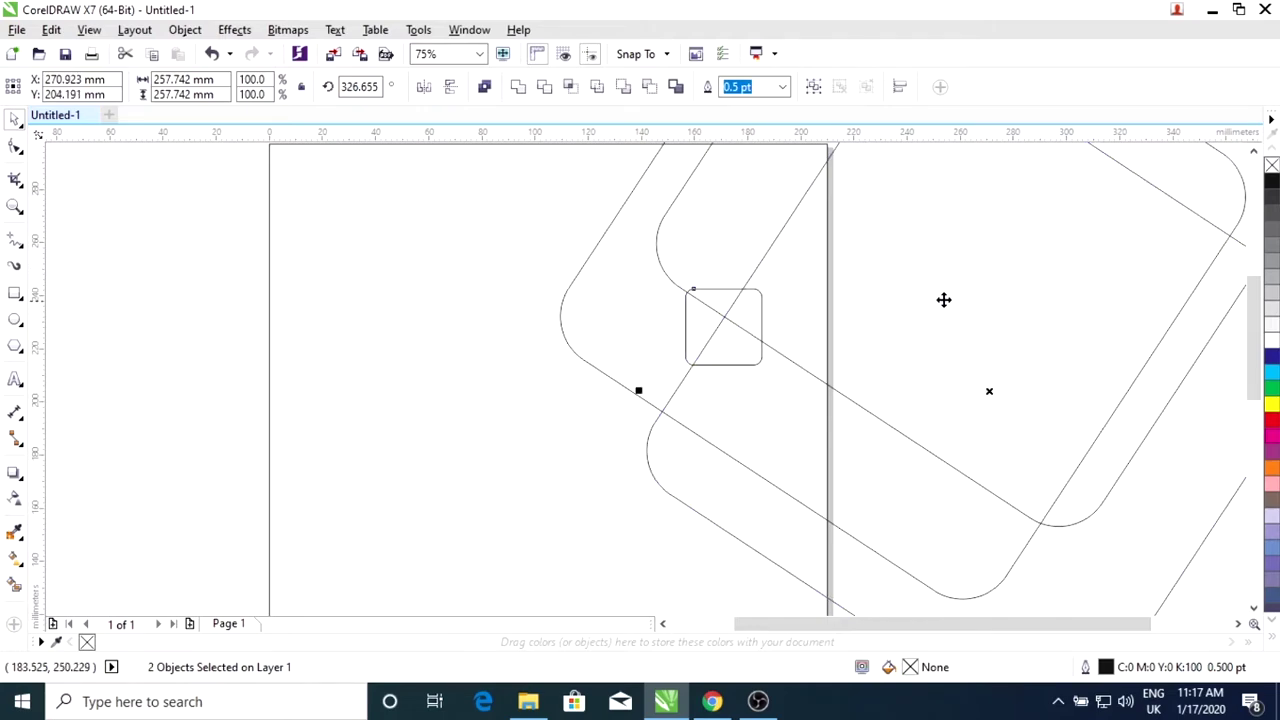
Step: Rotate the small rounded square to 60°
left_click(752, 311)
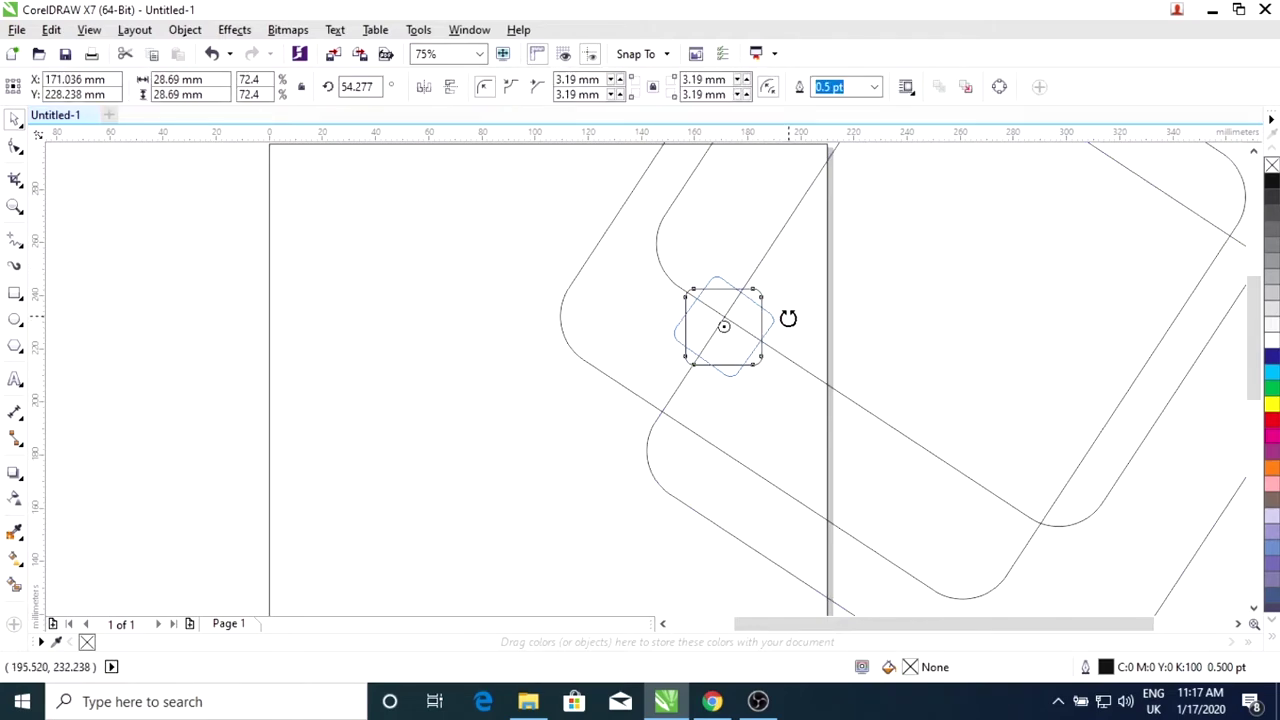
left_click_drag(784, 325, 789, 323)
left_click(691, 349)
left_click(725, 325)
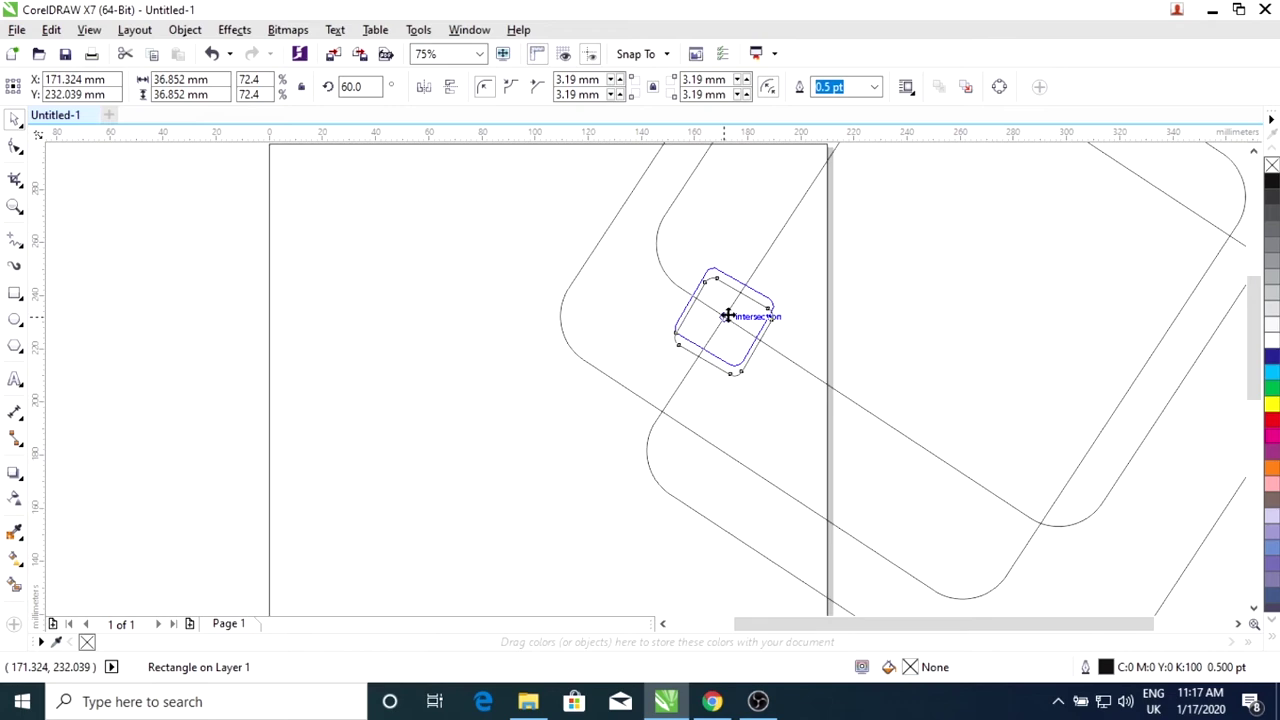
scroll(727, 315, "down", 2)
scroll(763, 349, "down", 2)
Step: Copy a large rounded square left of the page and scale that pair to about 83%, moved down
left_click_drag(986, 200, 720, 505)
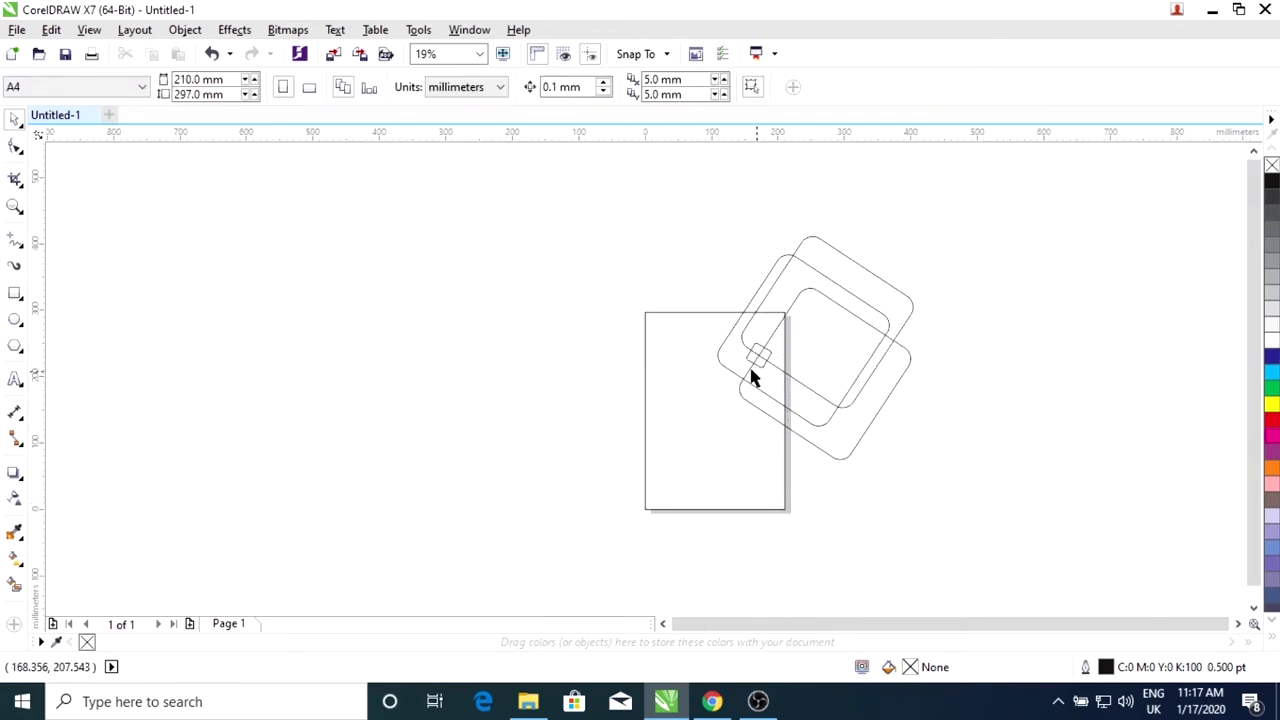
left_click_drag(885, 395, 649, 380)
left_click(563, 380, "shift")
left_click_drag(486, 488, 555, 408)
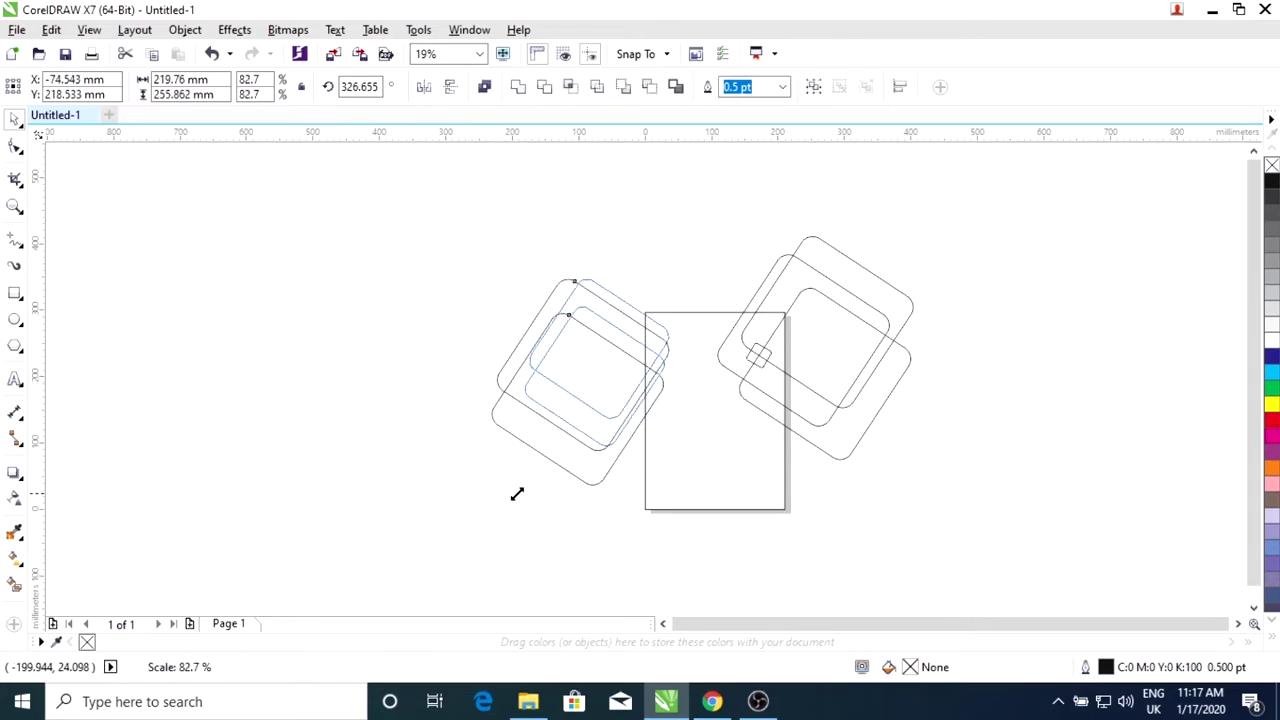
scroll(653, 329, "up", 2)
left_click_drag(618, 329, 611, 380)
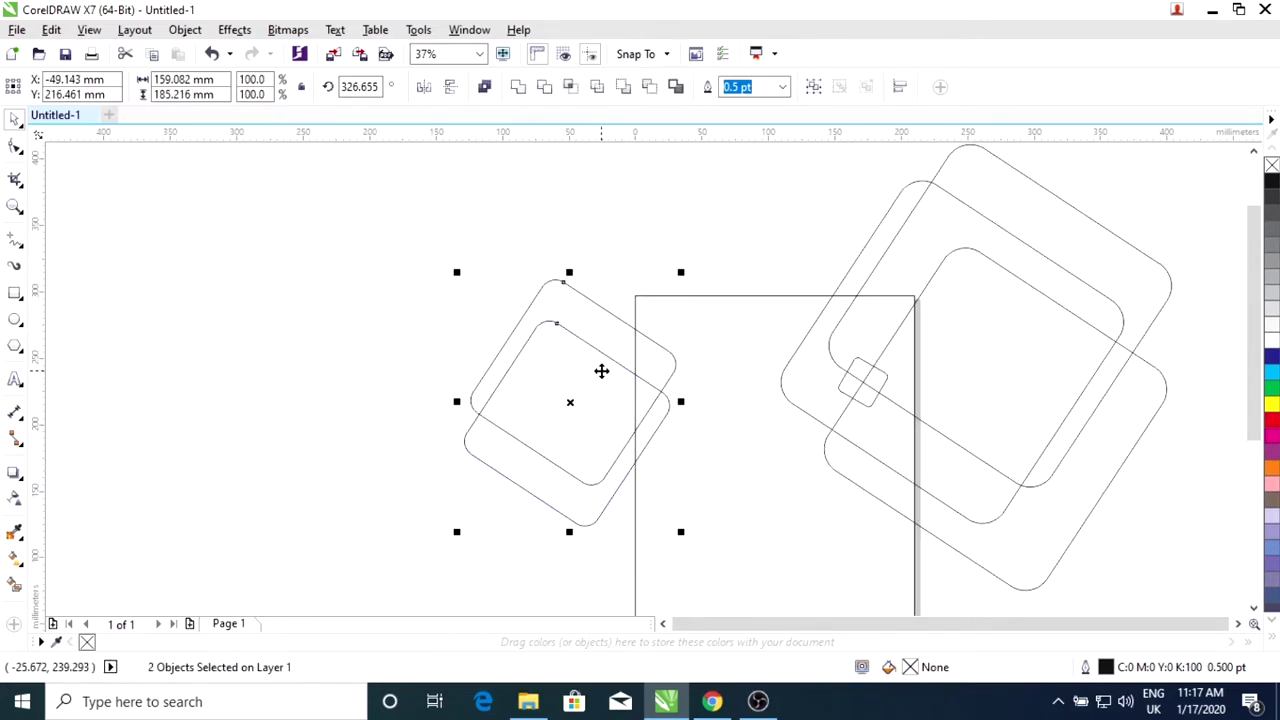
left_click(742, 358)
scroll(742, 358, "down", 2)
left_click_drag(815, 521, 815, 518)
scroll(794, 363, "up", 2)
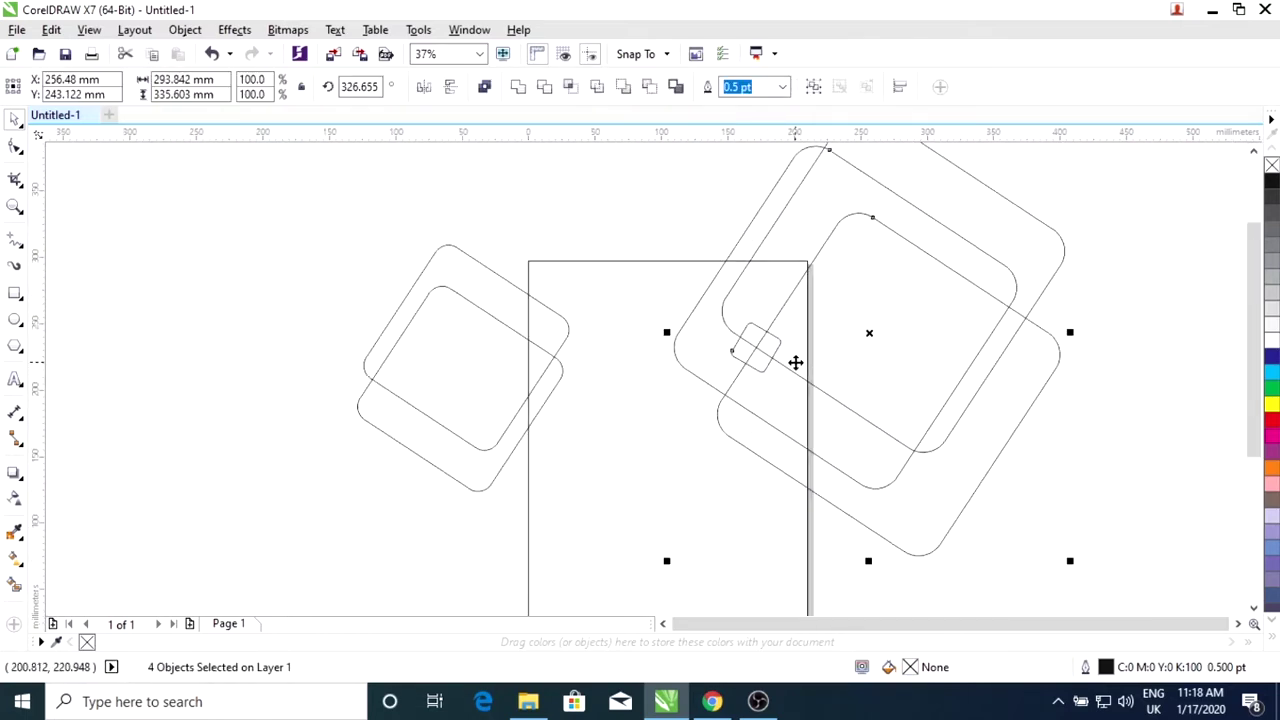
scroll(769, 428, "down", 2)
Step: Turn the page rectangle into three stacked full-width bands across the page's lower half
left_click(748, 278)
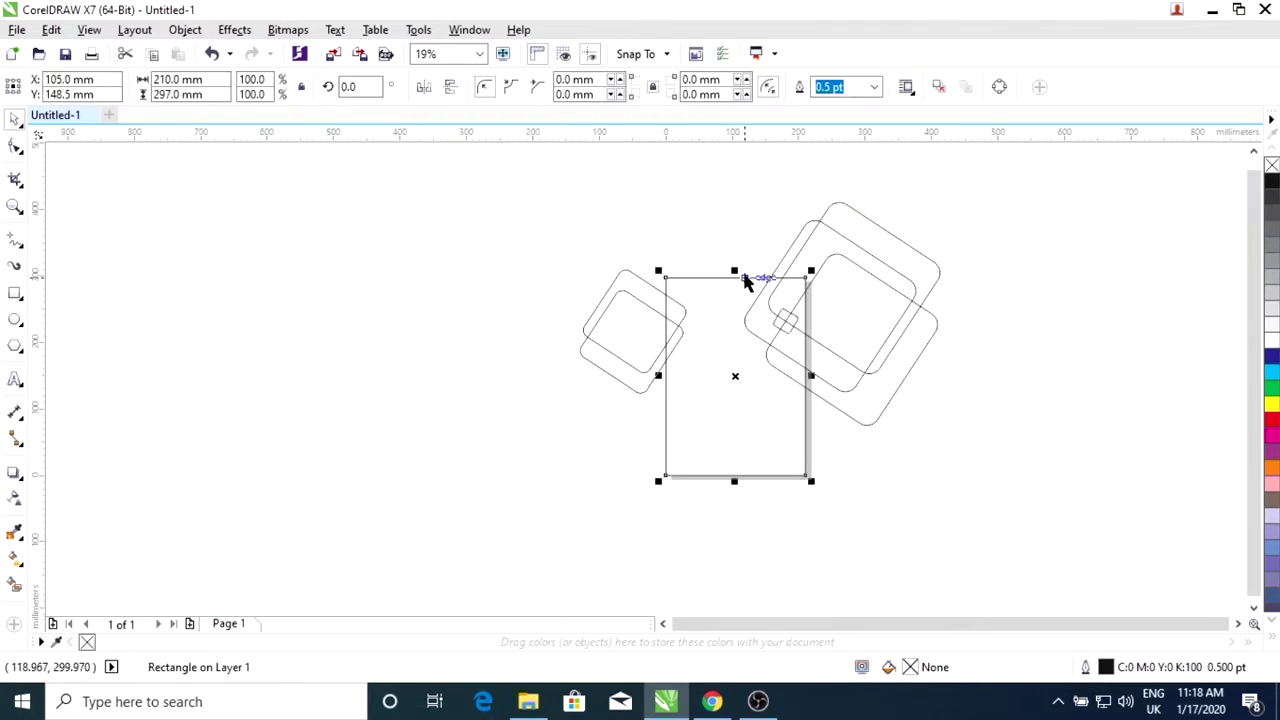
mouse_move(748, 277)
left_mouse_down()
mouse_move(760, 440)
mouse_move(735, 443)
mouse_move(734, 411)
mouse_move(734, 440)
left_mouse_up()
scroll(734, 420, "up", 2)
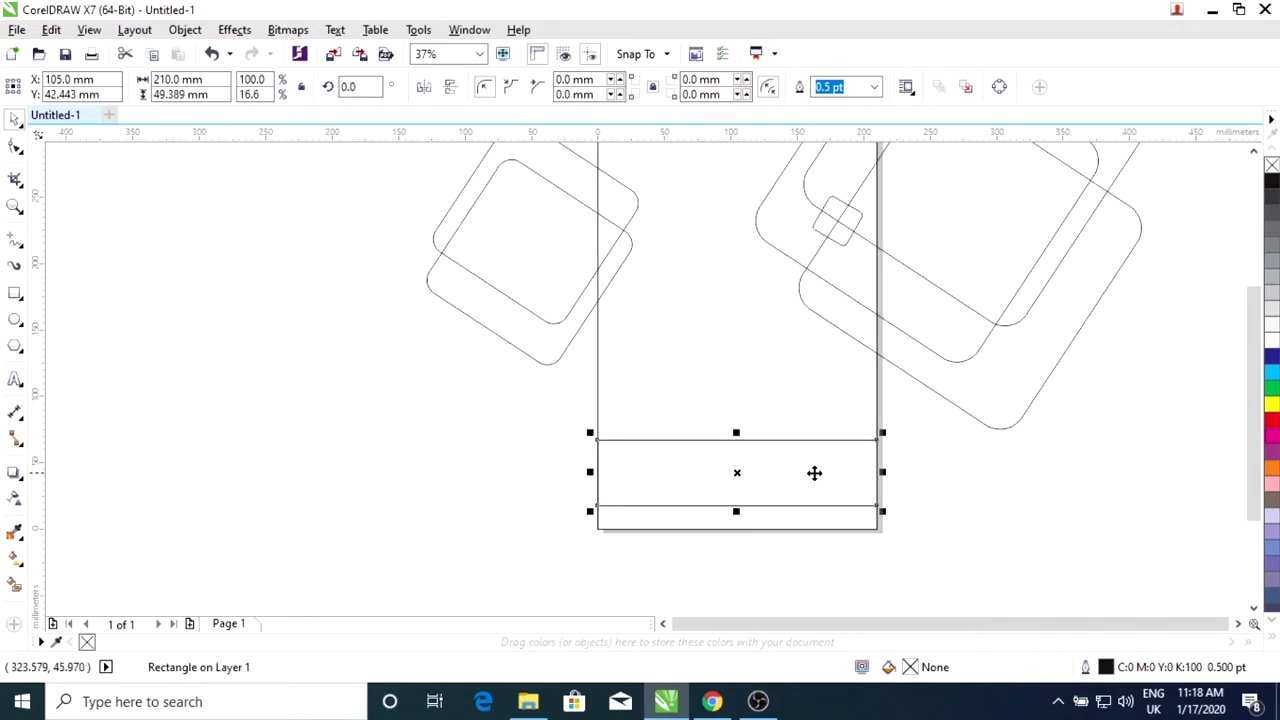
left_click_drag(736, 511, 738, 331)
left_click_drag(888, 542, 577, 320)
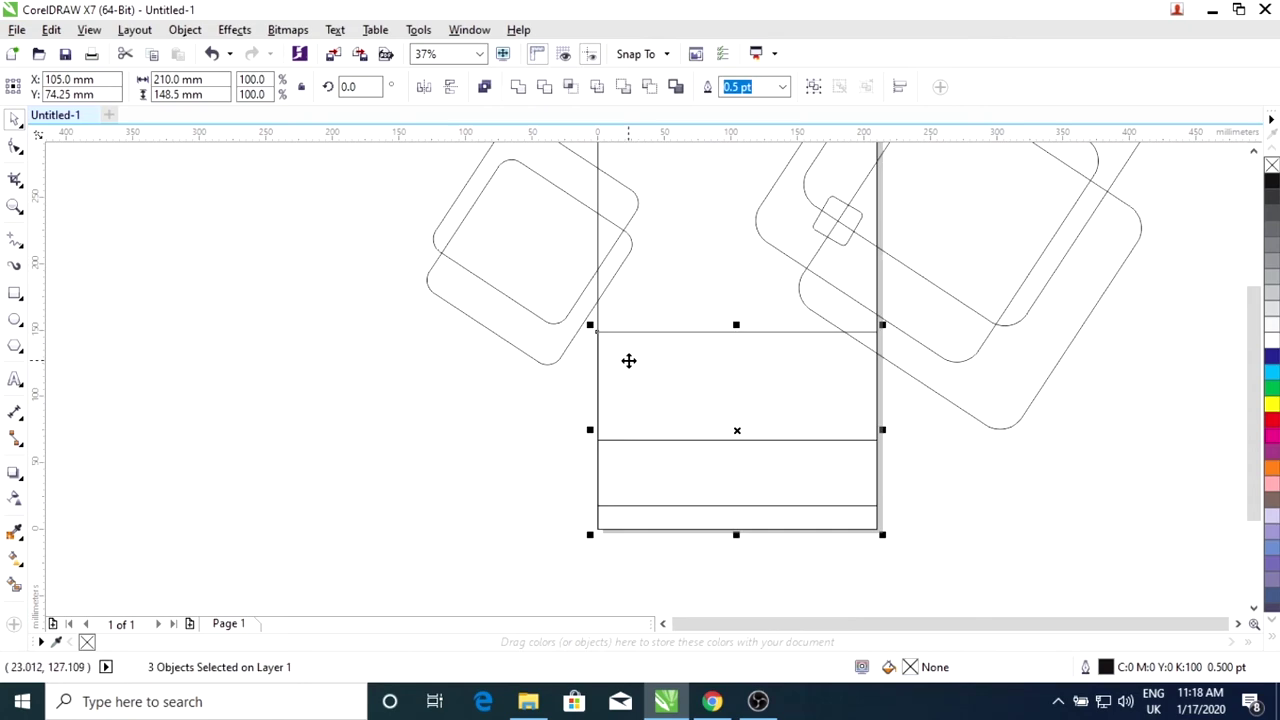
scroll(746, 420, "down", 2)
Step: Draw a small 28.222 mm square left of the page
scroll(747, 334, "right", 2)
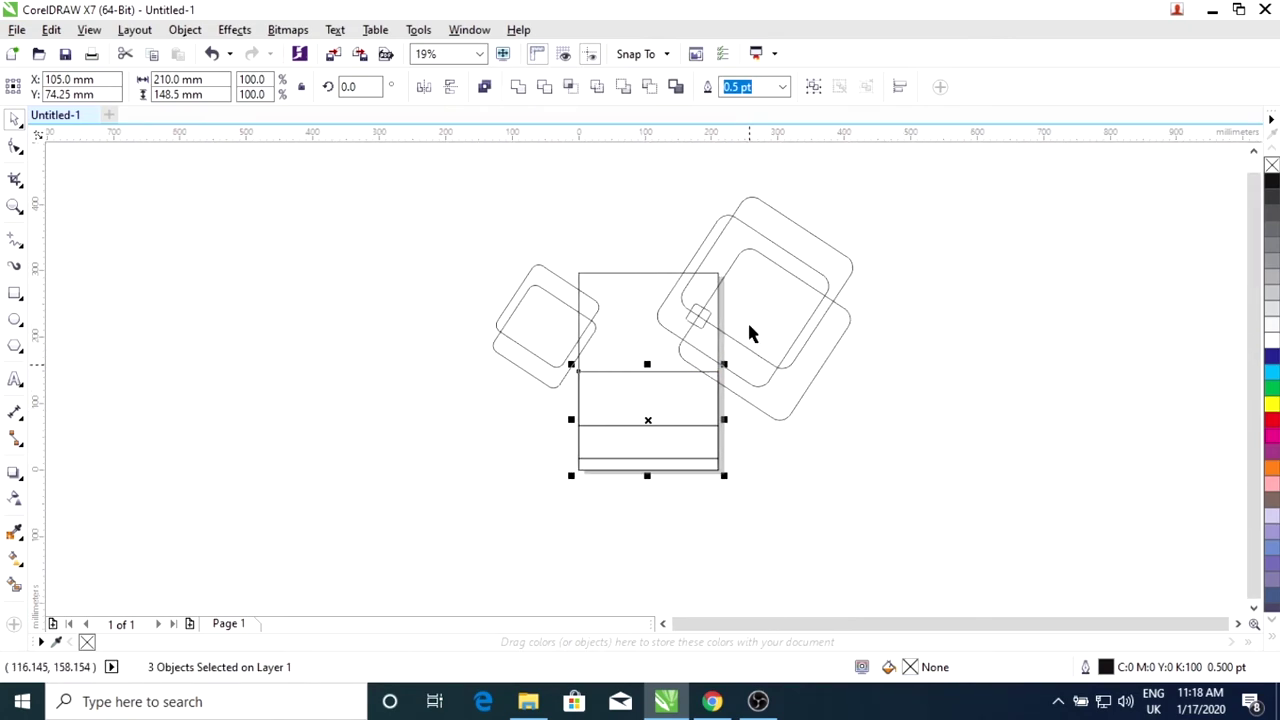
key("F6")
left_click_drag(394, 241, 408, 256)
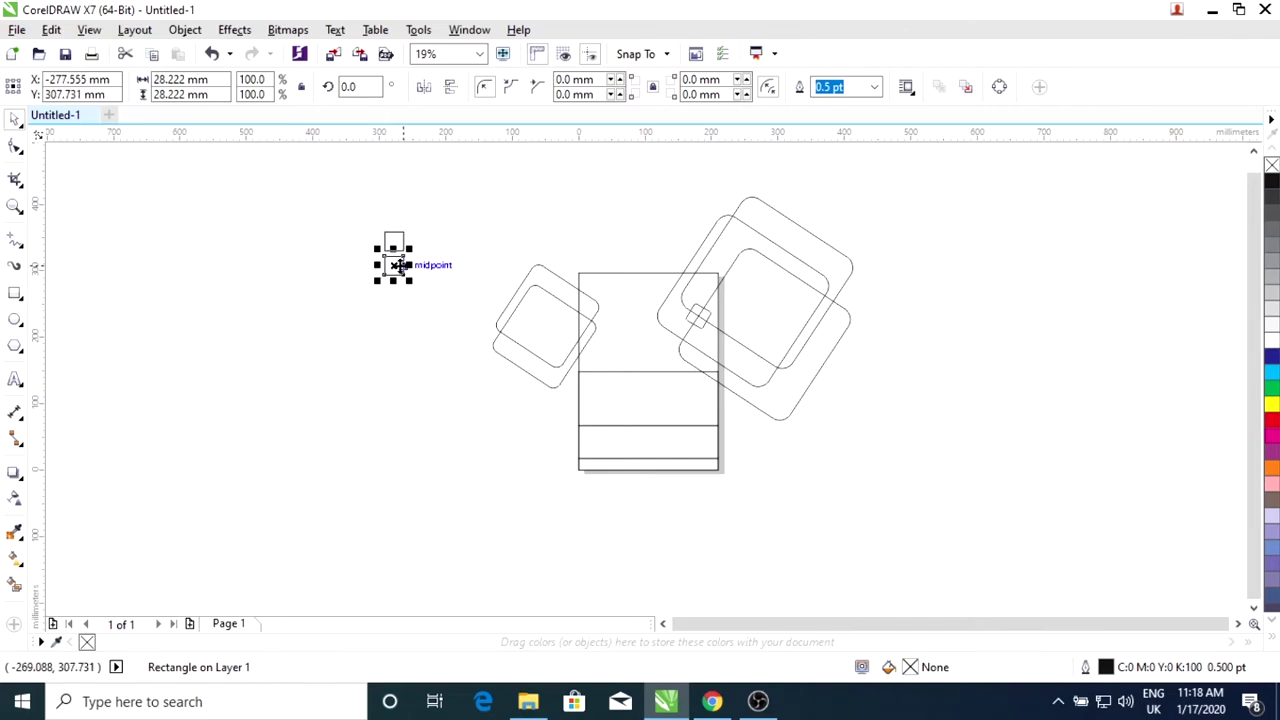
Step: Fill the three small squares magenta, dark magenta and pink-magenta from top to bottom
left_click(394, 250)
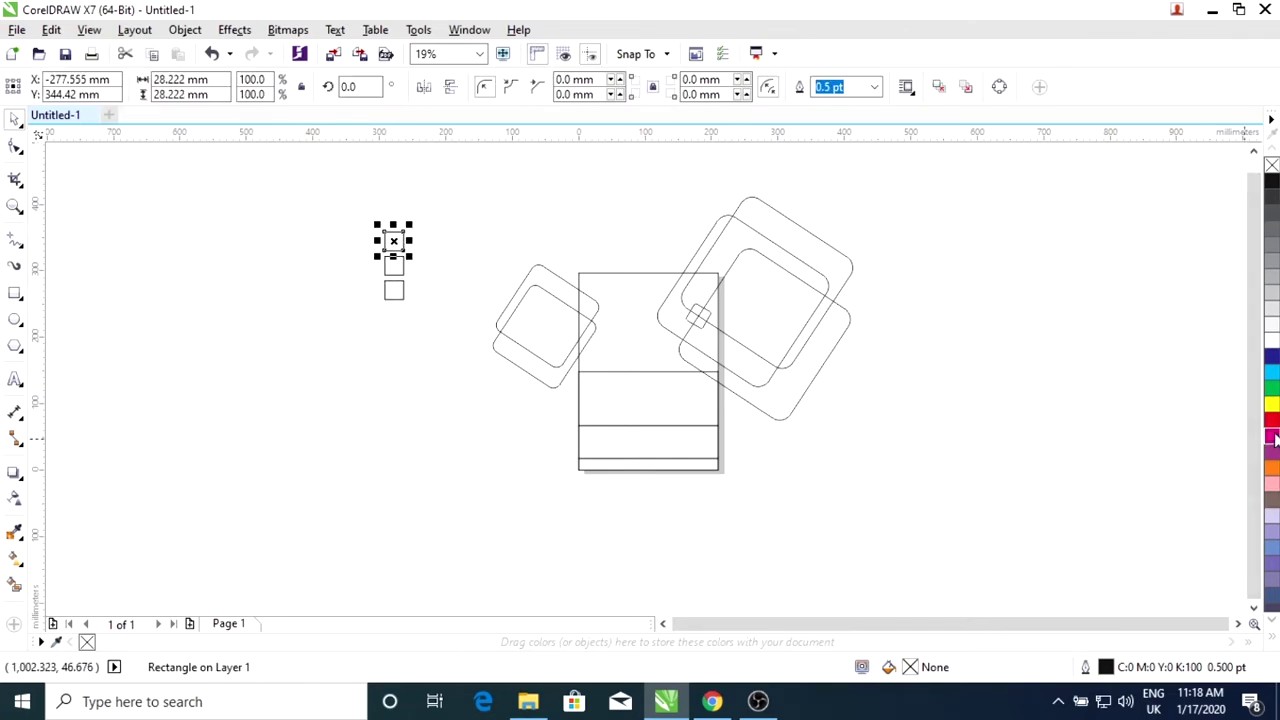
left_click(1244, 504)
left_click(392, 267)
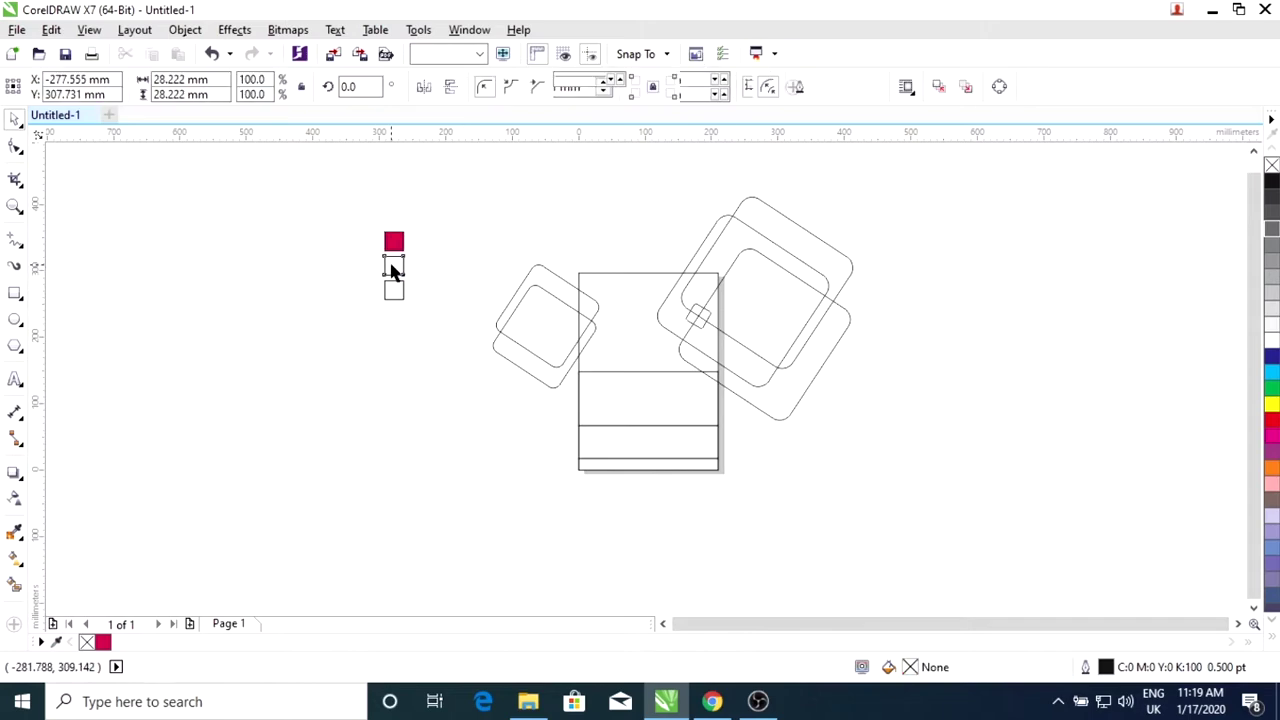
left_click(1273, 455)
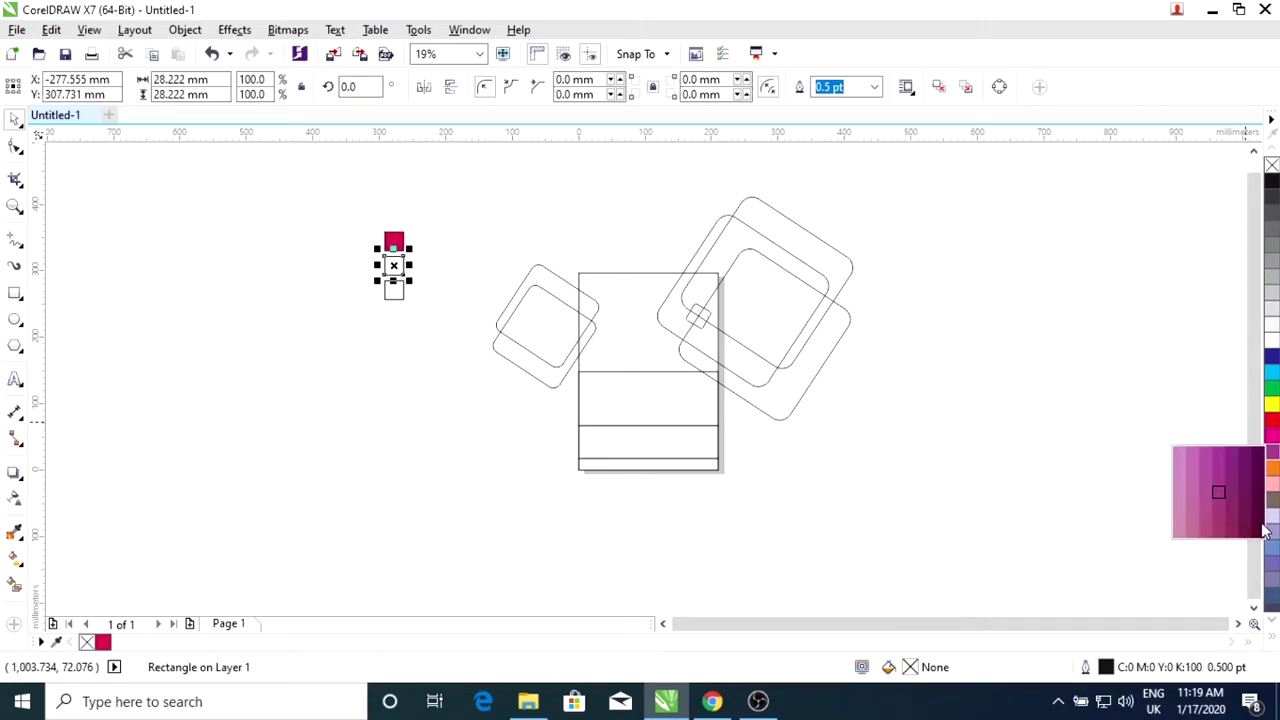
left_click(1262, 532)
left_click(397, 290)
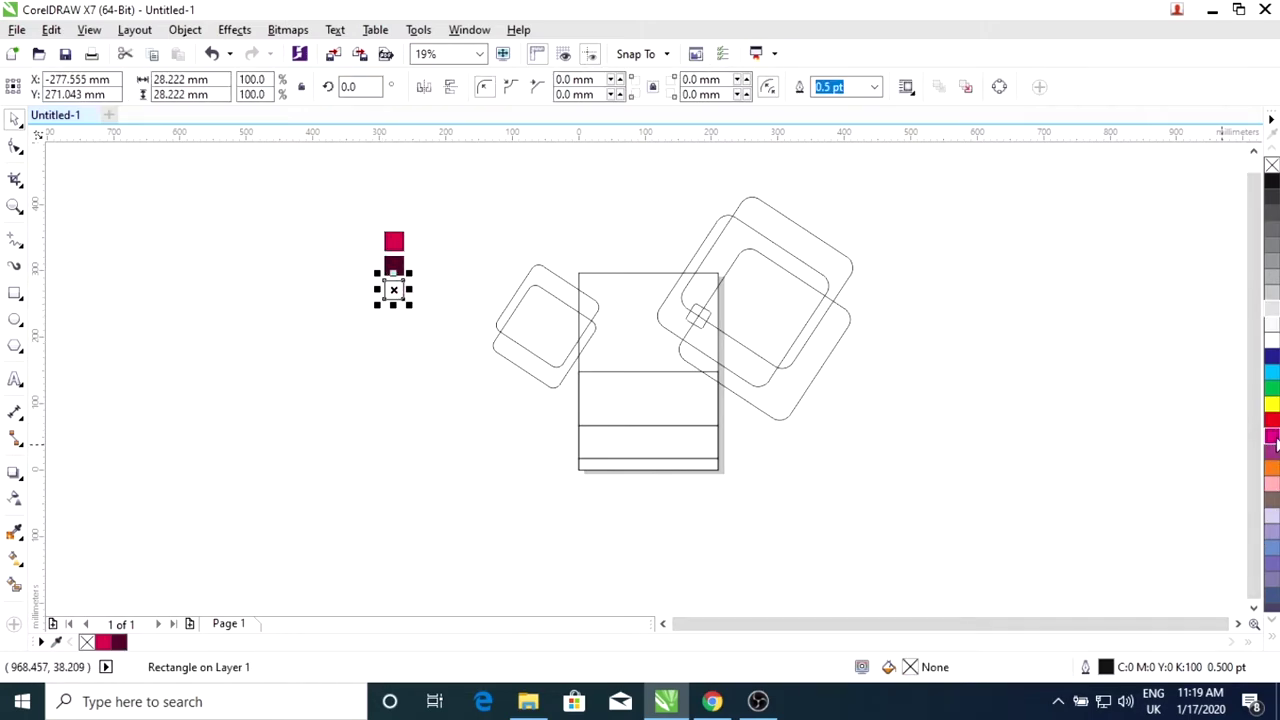
left_click(1273, 440)
left_click(1218, 450)
Step: Change the middle swatch square to black
left_click_drag(429, 209, 360, 318)
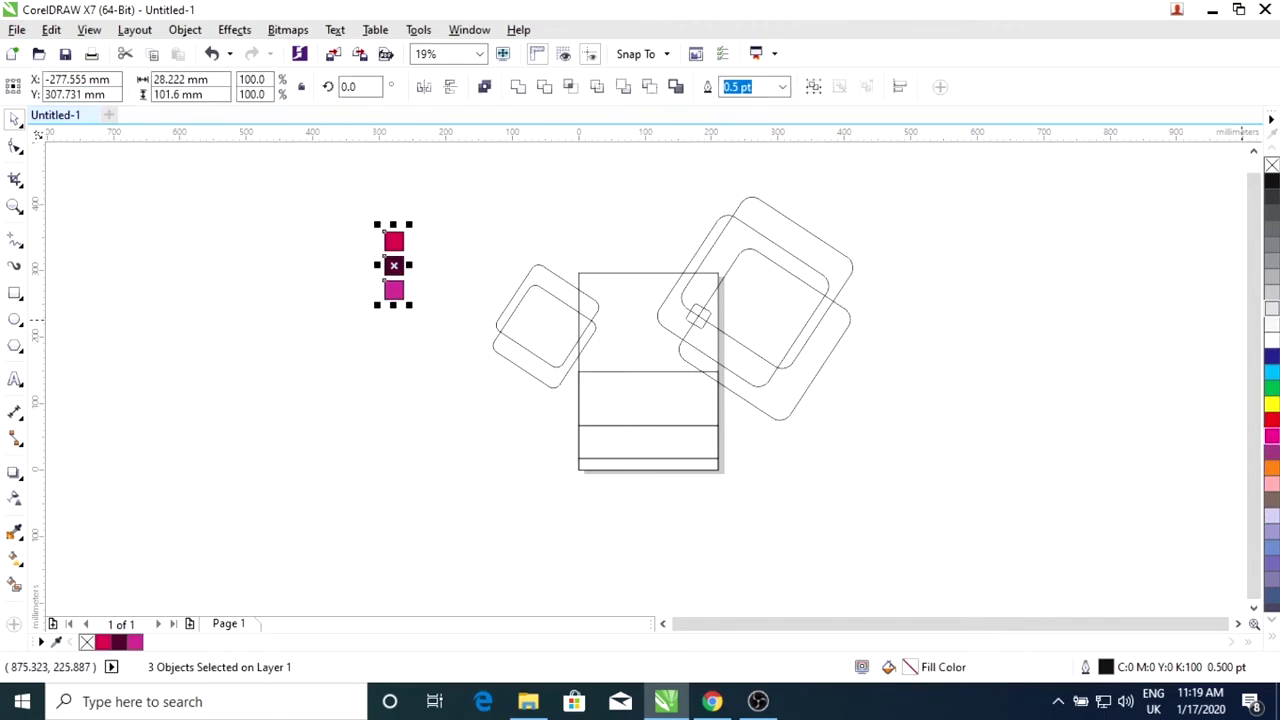
left_click(268, 309)
left_click(393, 265)
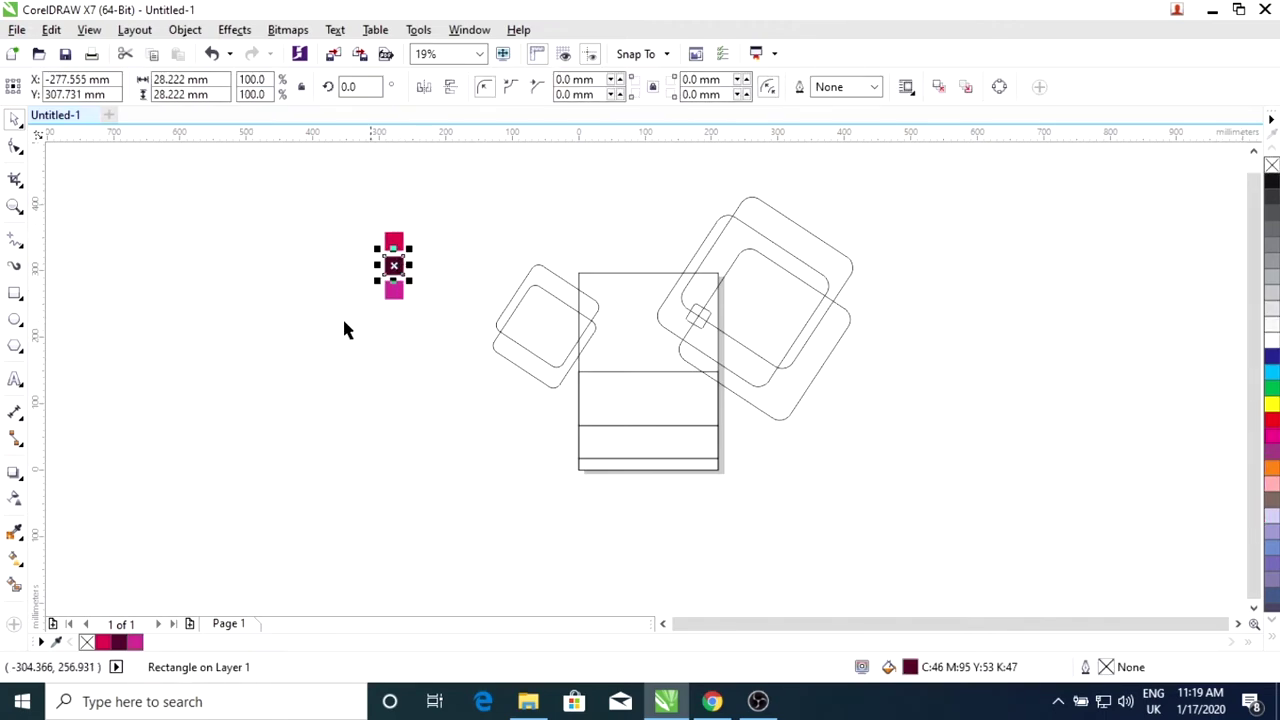
left_click(118, 644)
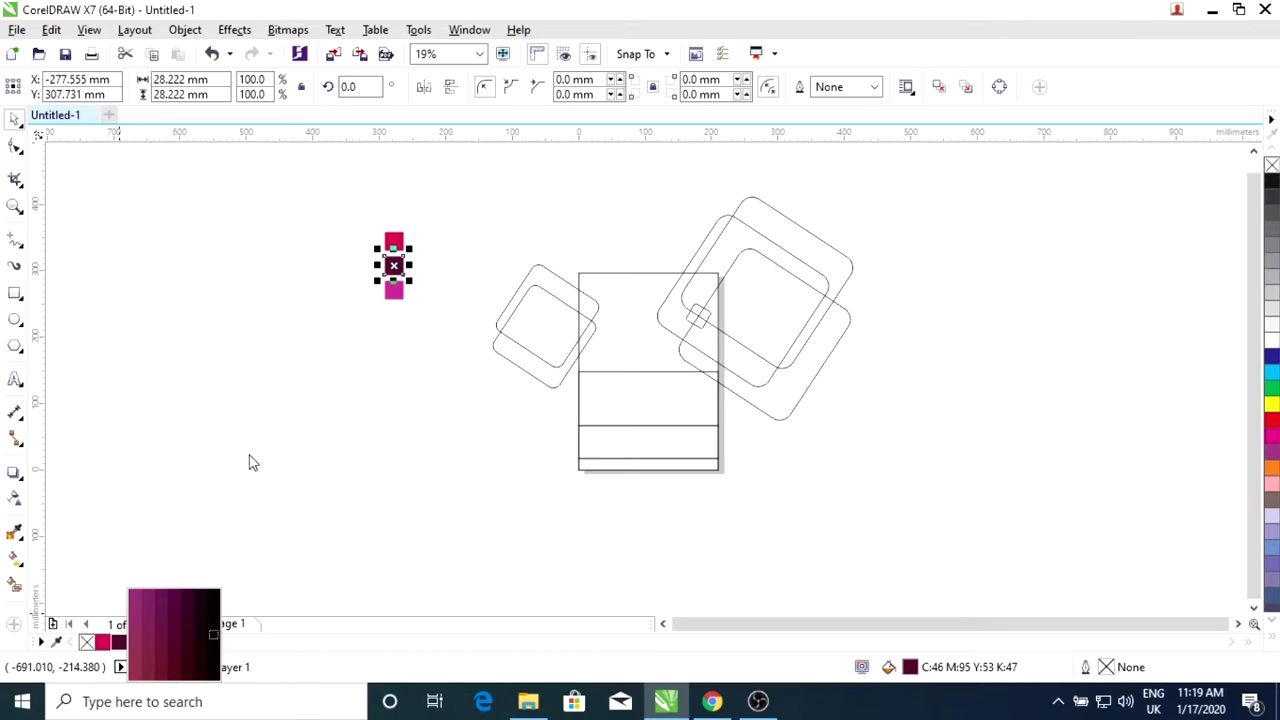
left_click(212, 598)
left_click(588, 341)
Step: Eyedrop black onto the left rotated square and magenta onto the rear one
left_click(14, 532)
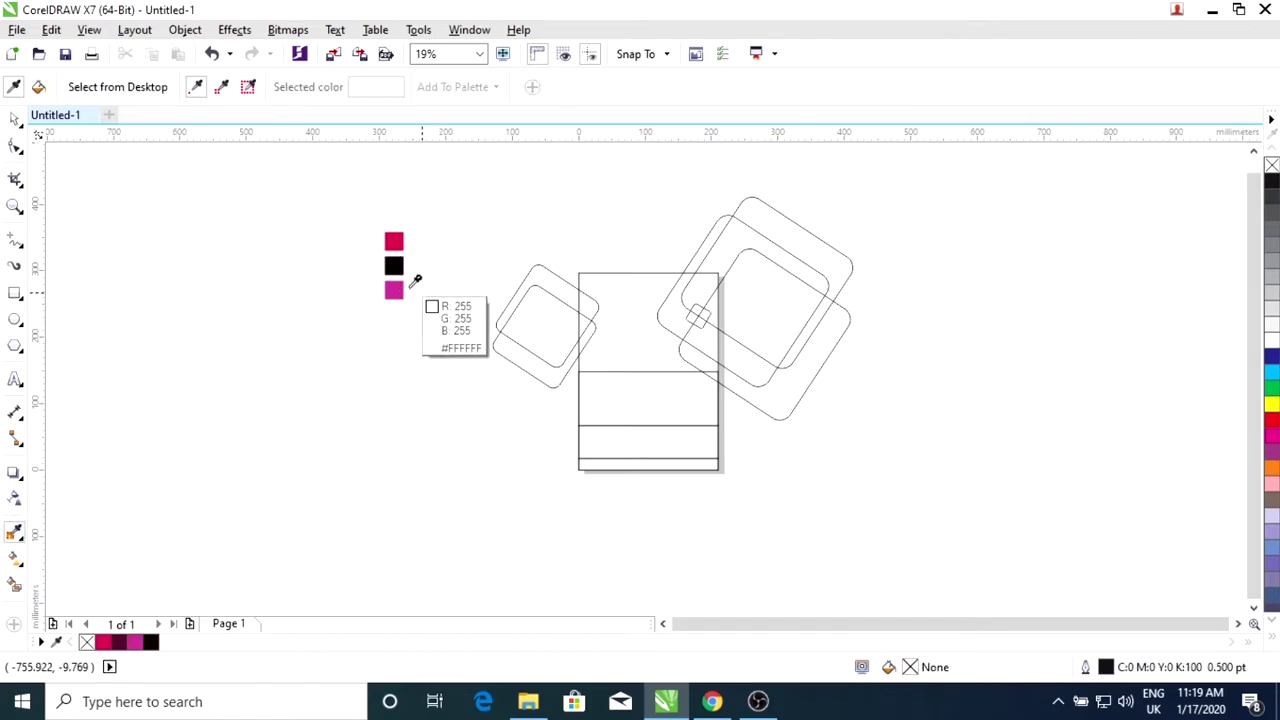
left_click(393, 265)
left_click(534, 361)
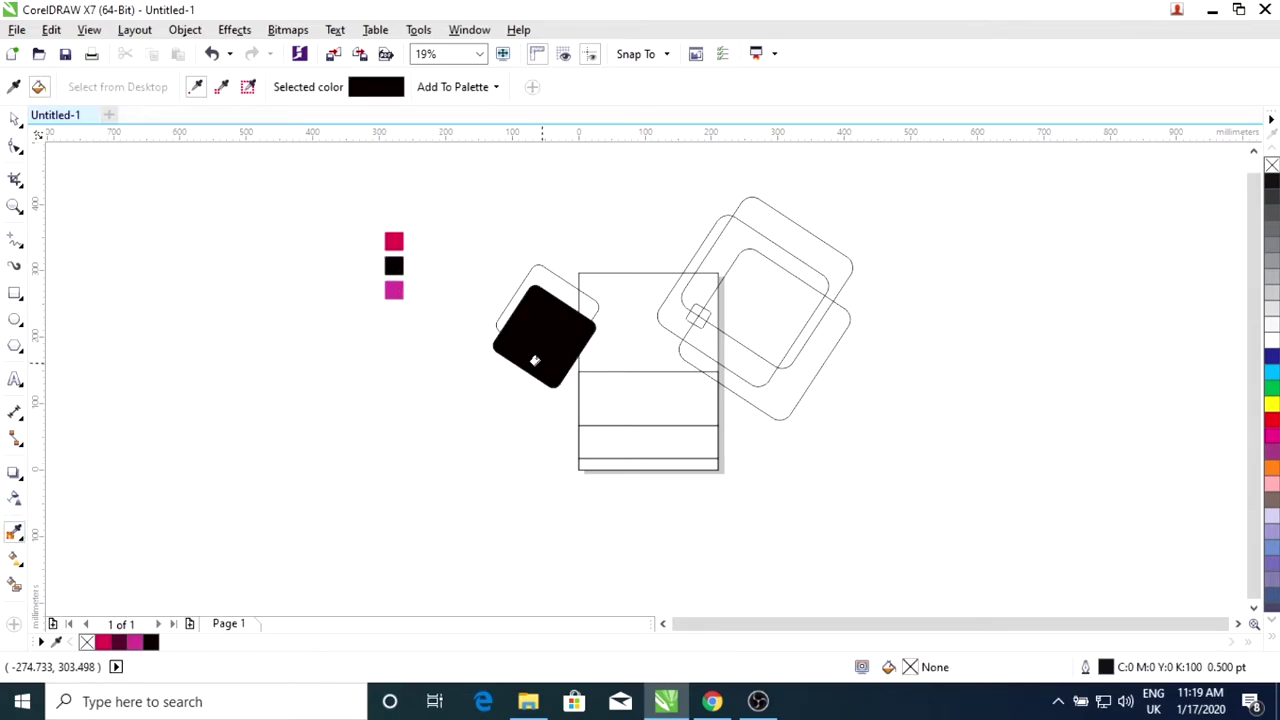
left_click(394, 243)
left_click(558, 289)
Step: Eyedrop magenta onto the large right rotated square and black onto the small square
key("space")
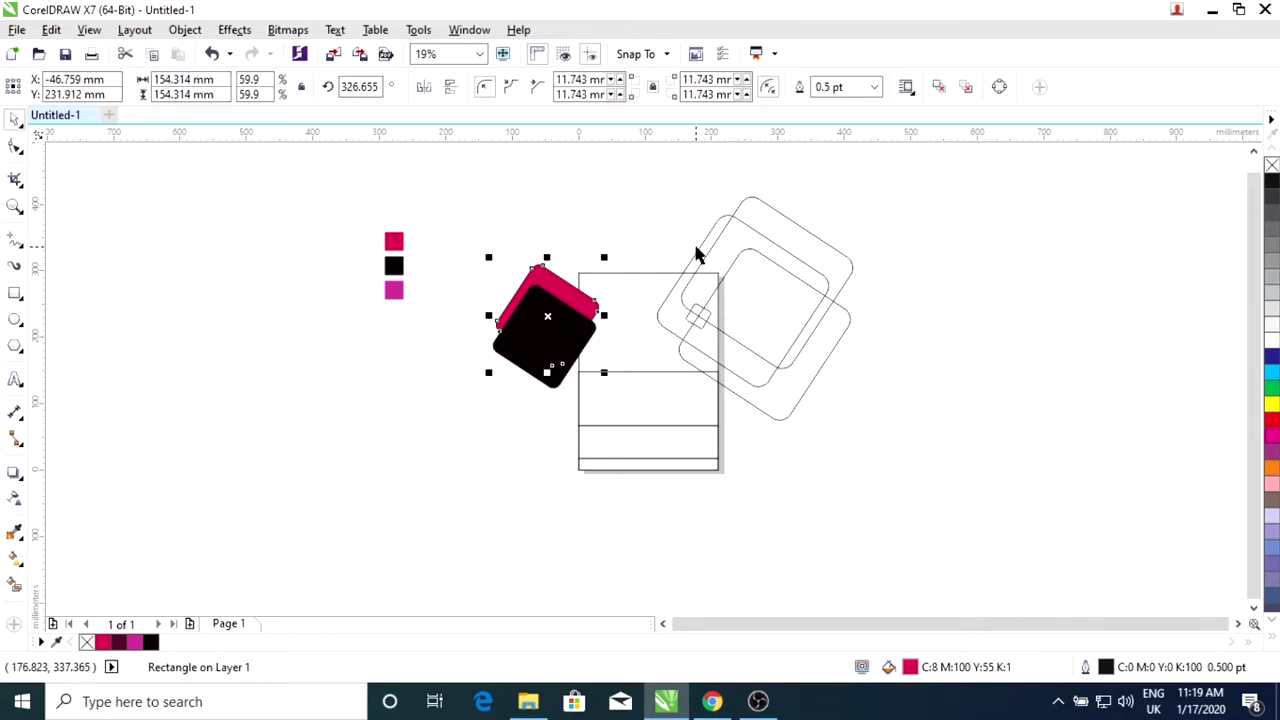
key("space")
left_click(662, 310)
key("space")
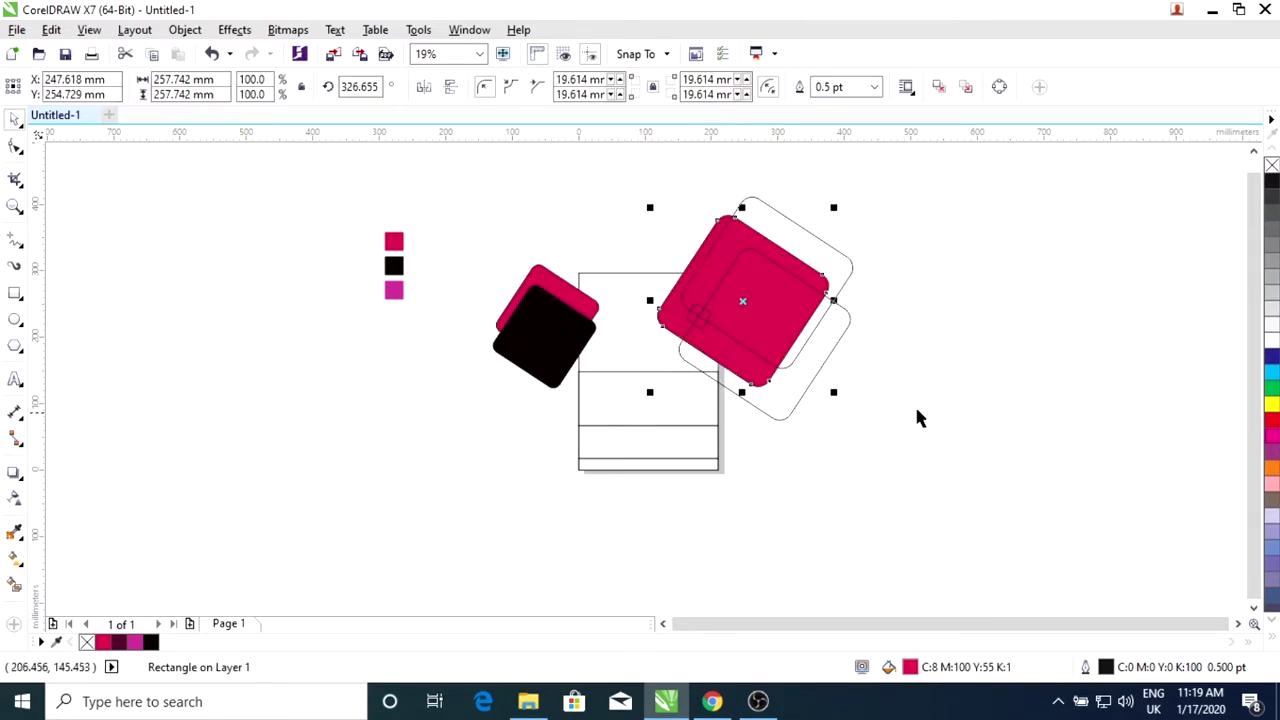
key("space")
key("space")
key("space")
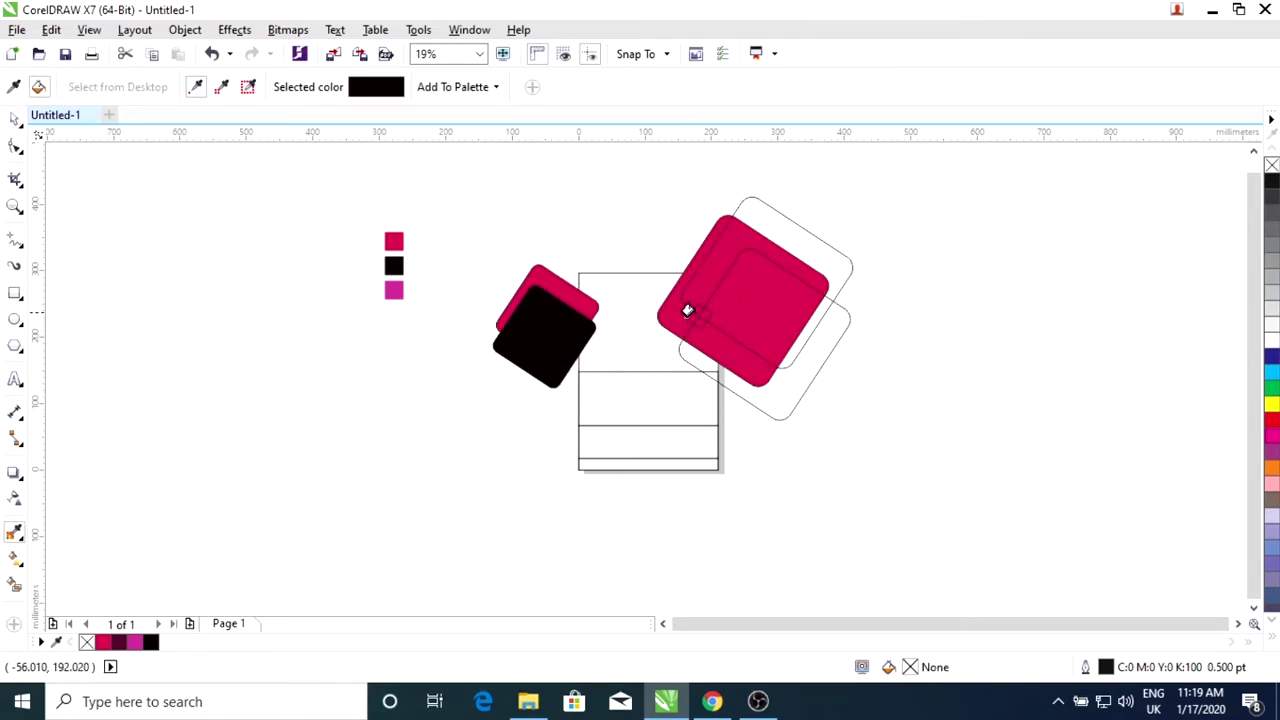
left_click(696, 314)
key("space")
key("Tab")
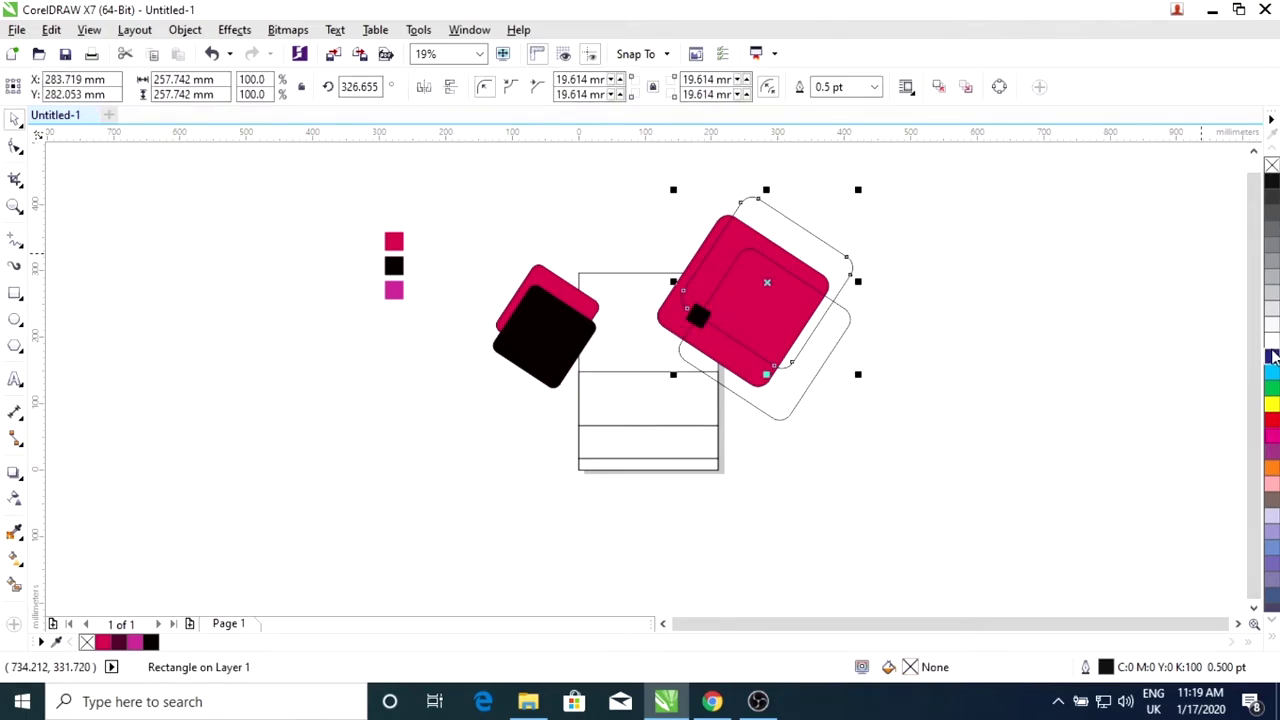
Step: Select the rotated outline rectangles and then the small magenta square at left
key("Escape")
key("Tab")
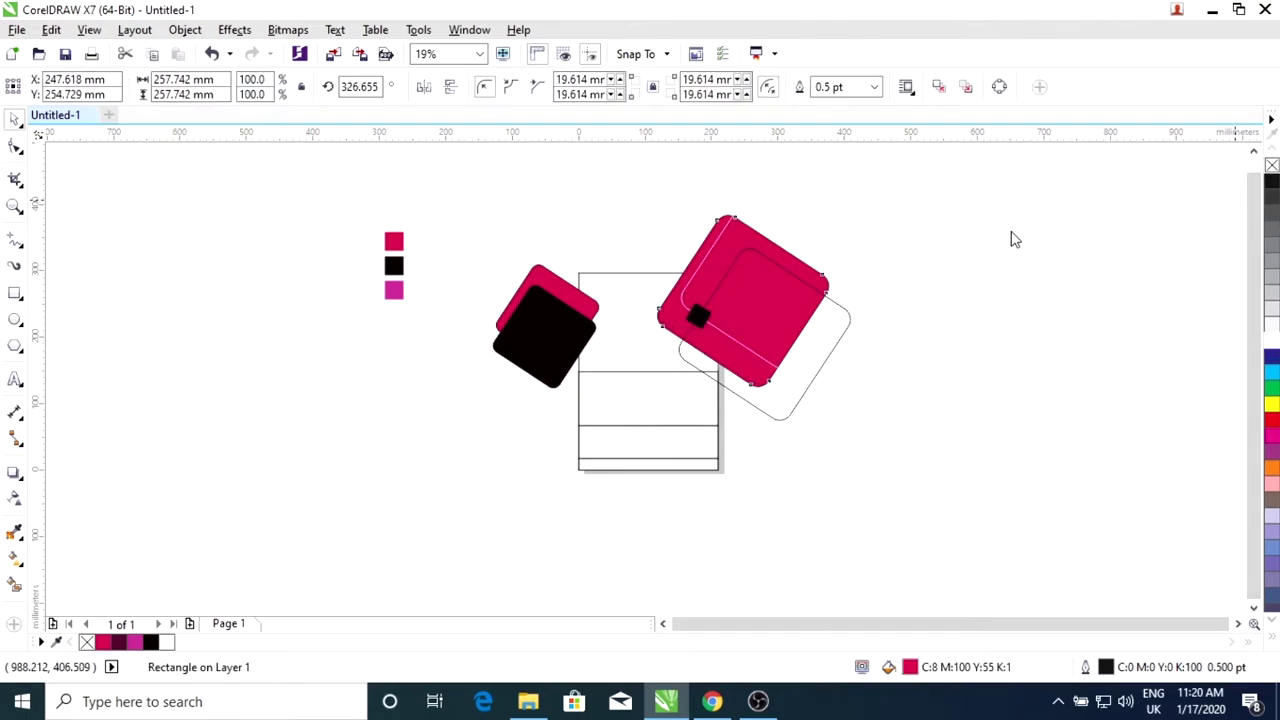
left_click(829, 362)
left_click(834, 302)
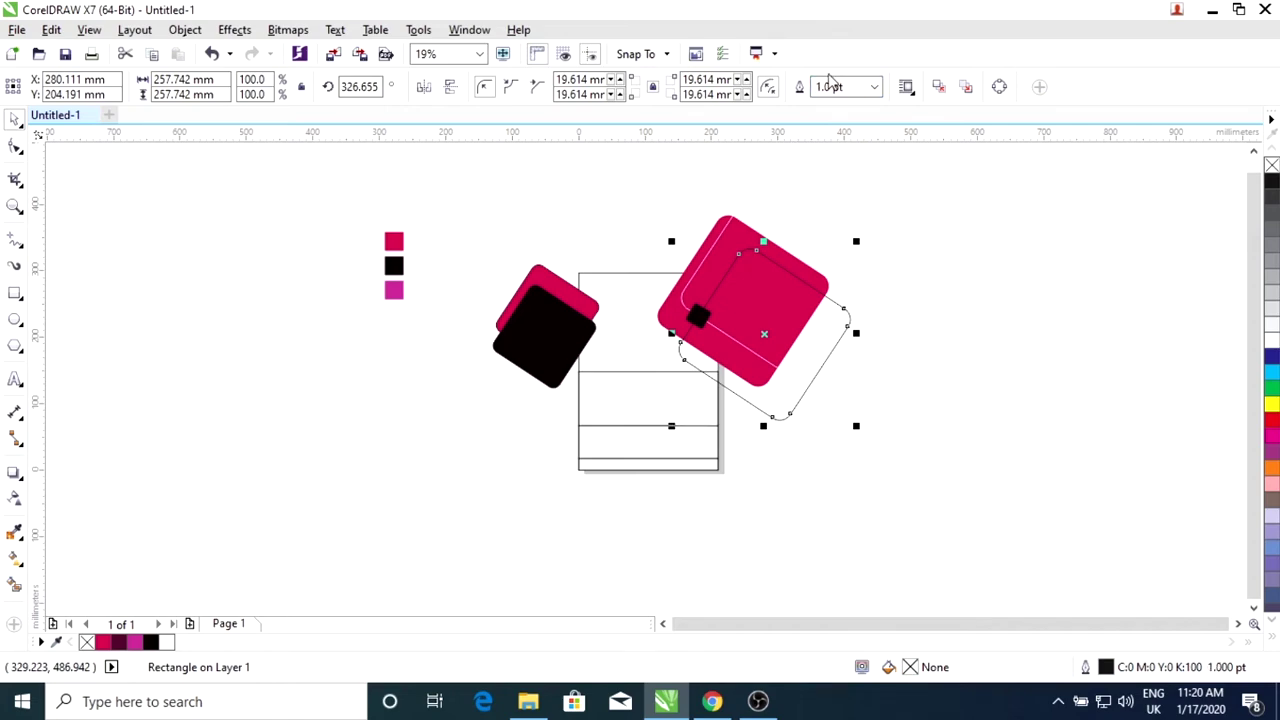
left_click(704, 261)
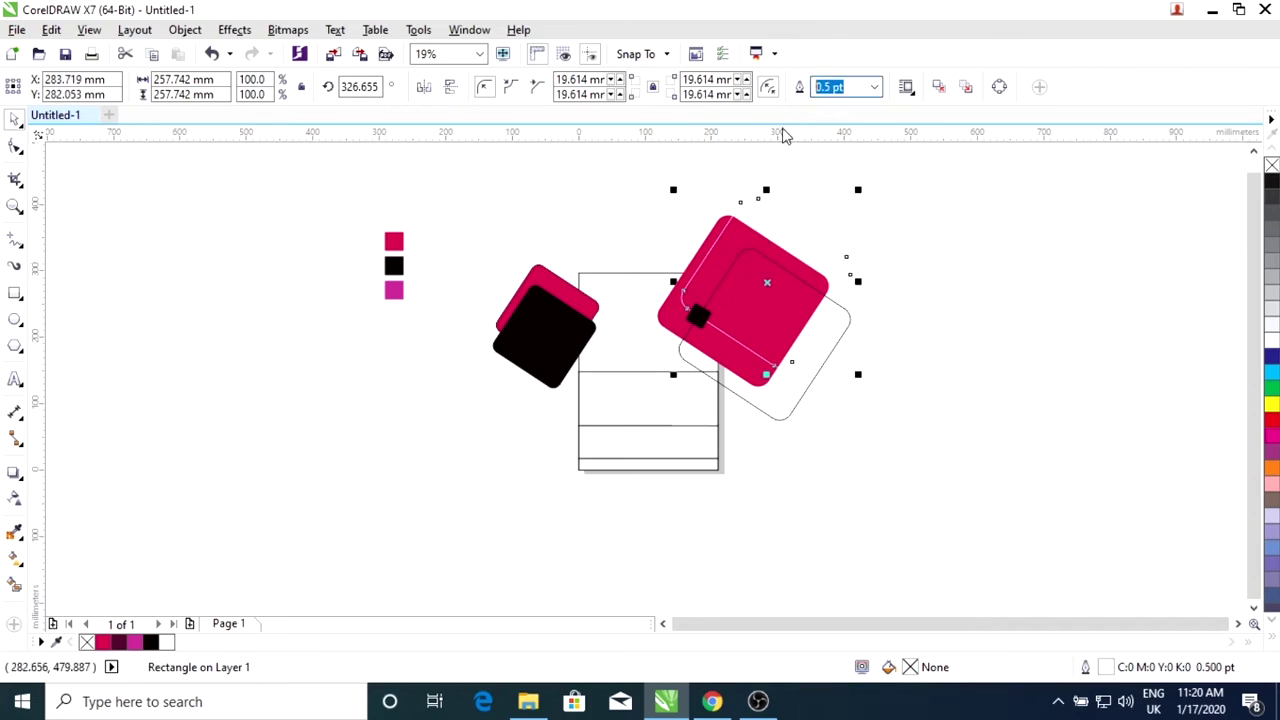
left_click(553, 273)
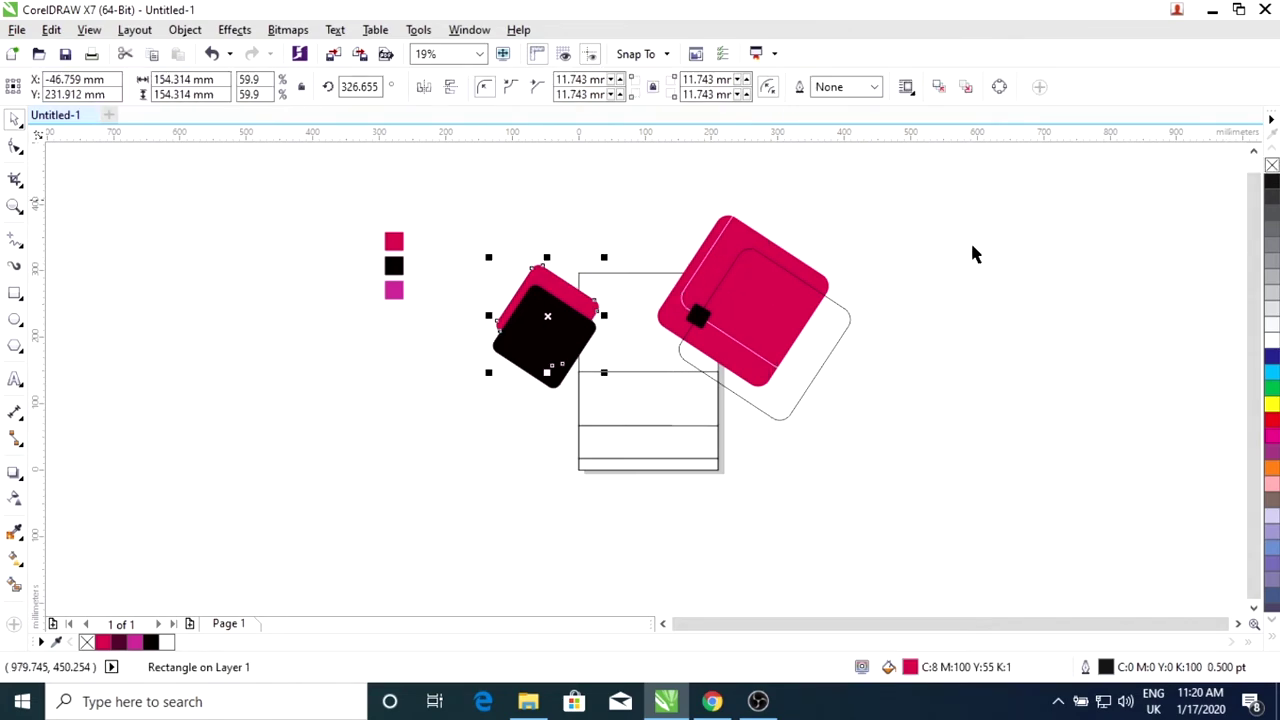
Step: Bring the left magenta square in front of its black twin via Order
left_click(545, 335)
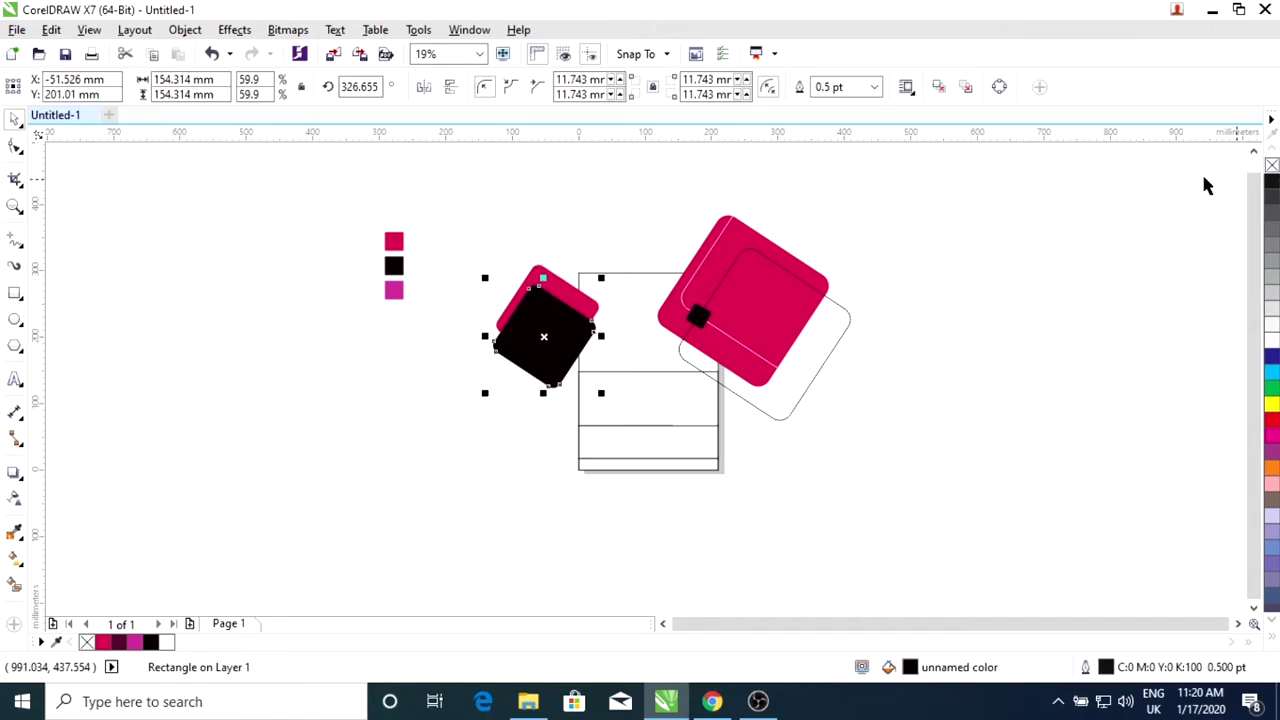
right_click(544, 336)
mouse_move(596, 472)
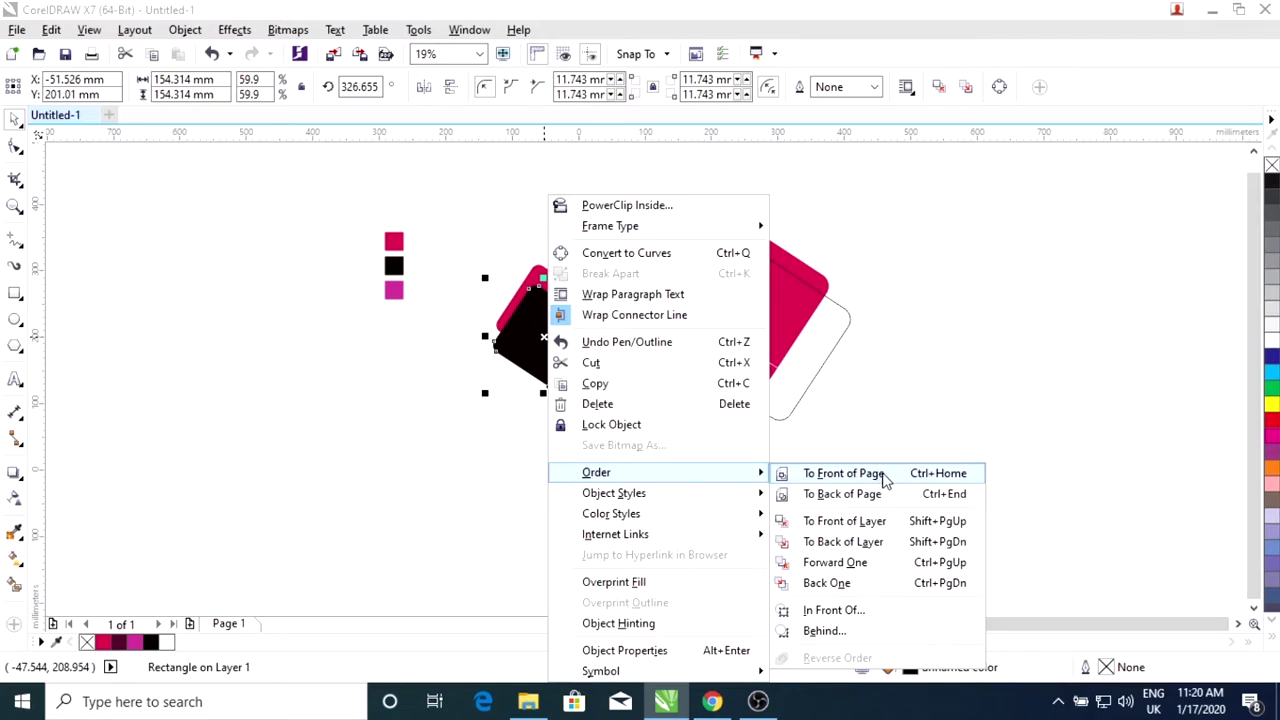
left_click(885, 479)
left_click(605, 445)
Step: Fill the middle page band light grey and send the page rectangle To Back
left_click(647, 424)
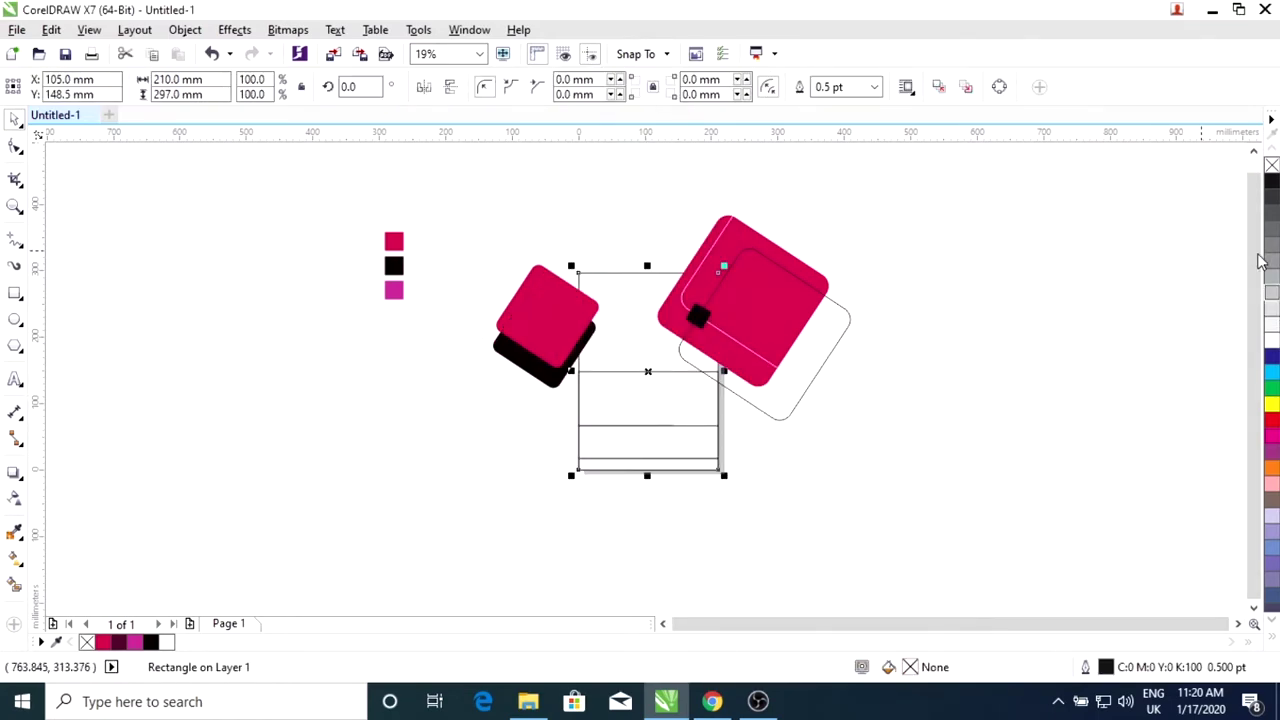
left_click(671, 385)
left_click(1271, 308)
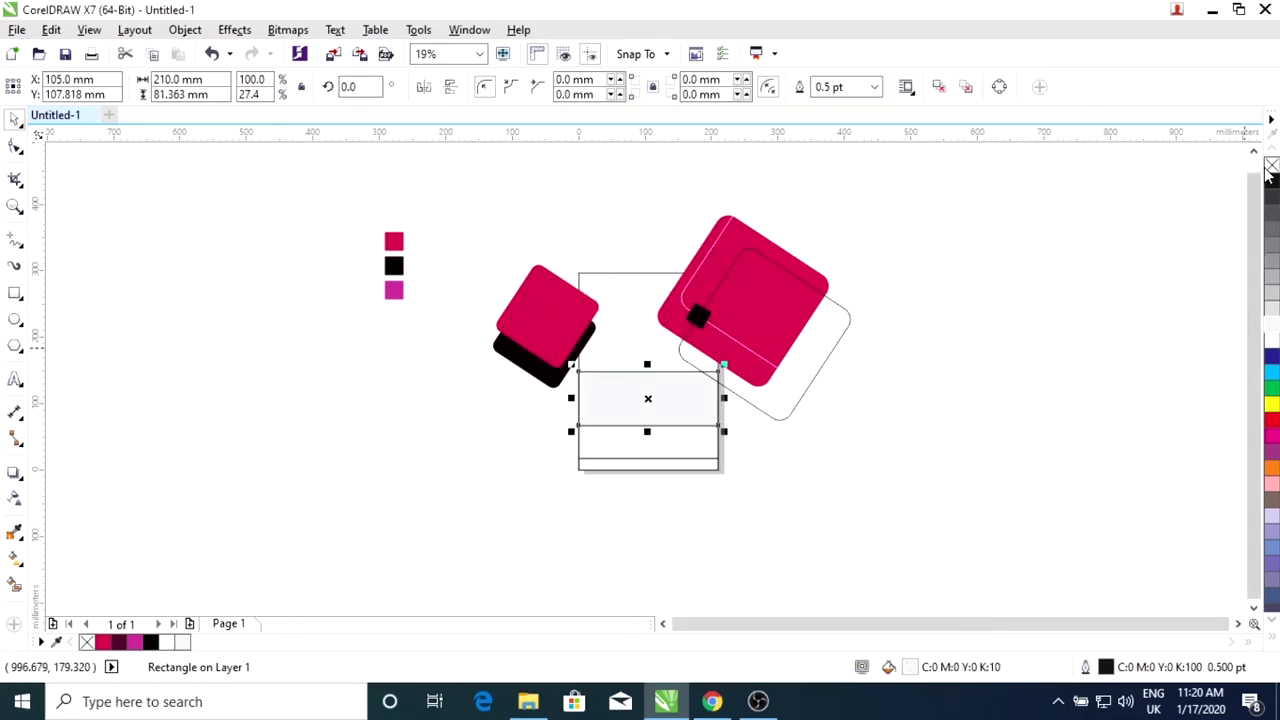
left_click(677, 466)
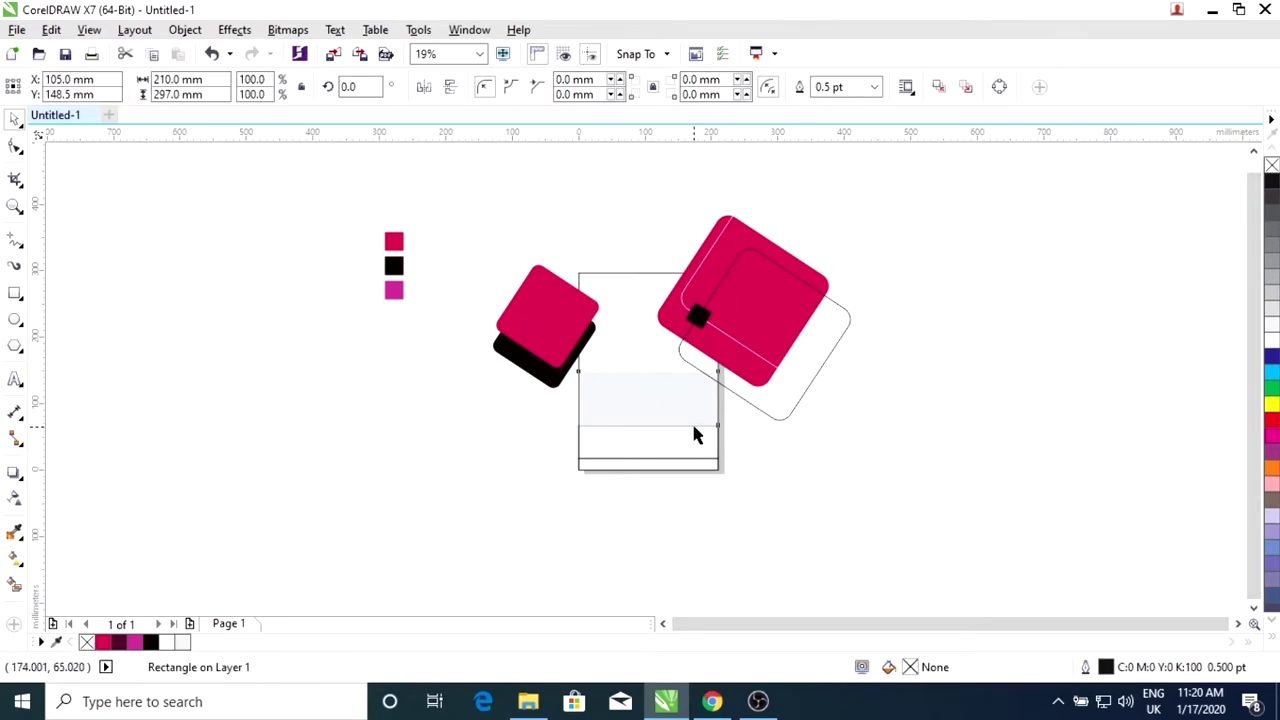
left_click(688, 461)
scroll(727, 461, "up", 2)
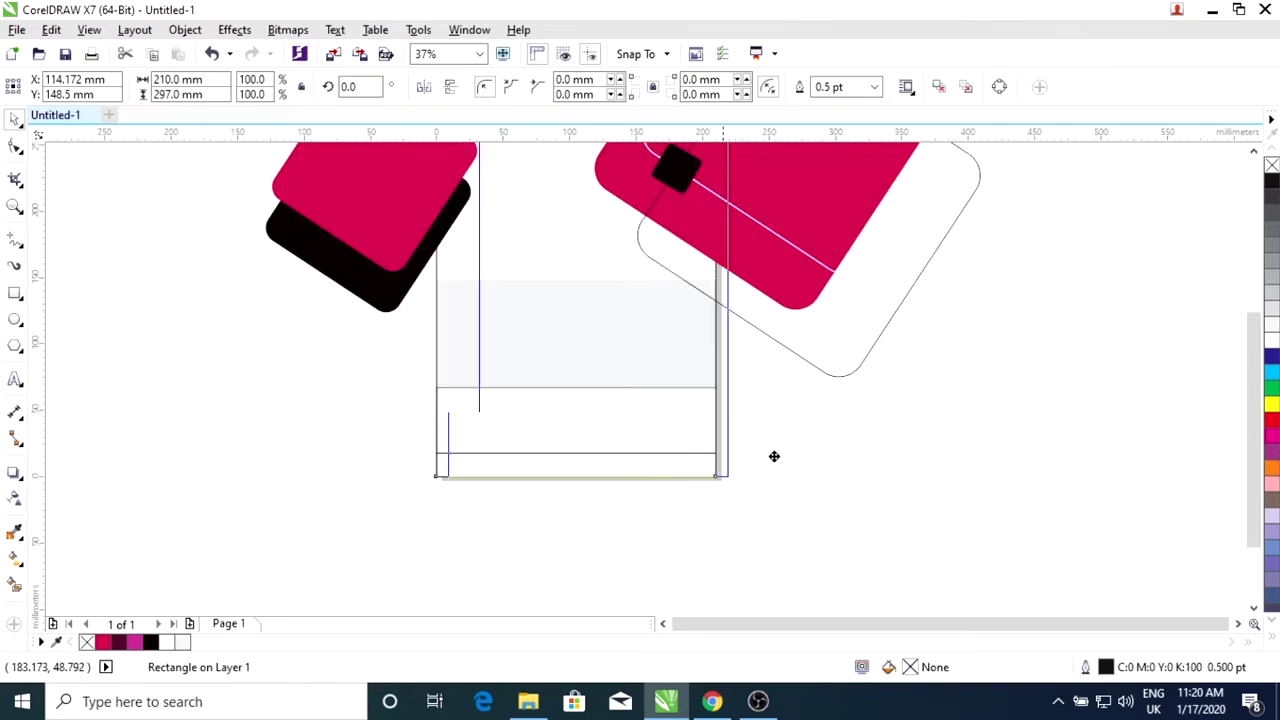
right_click(605, 246)
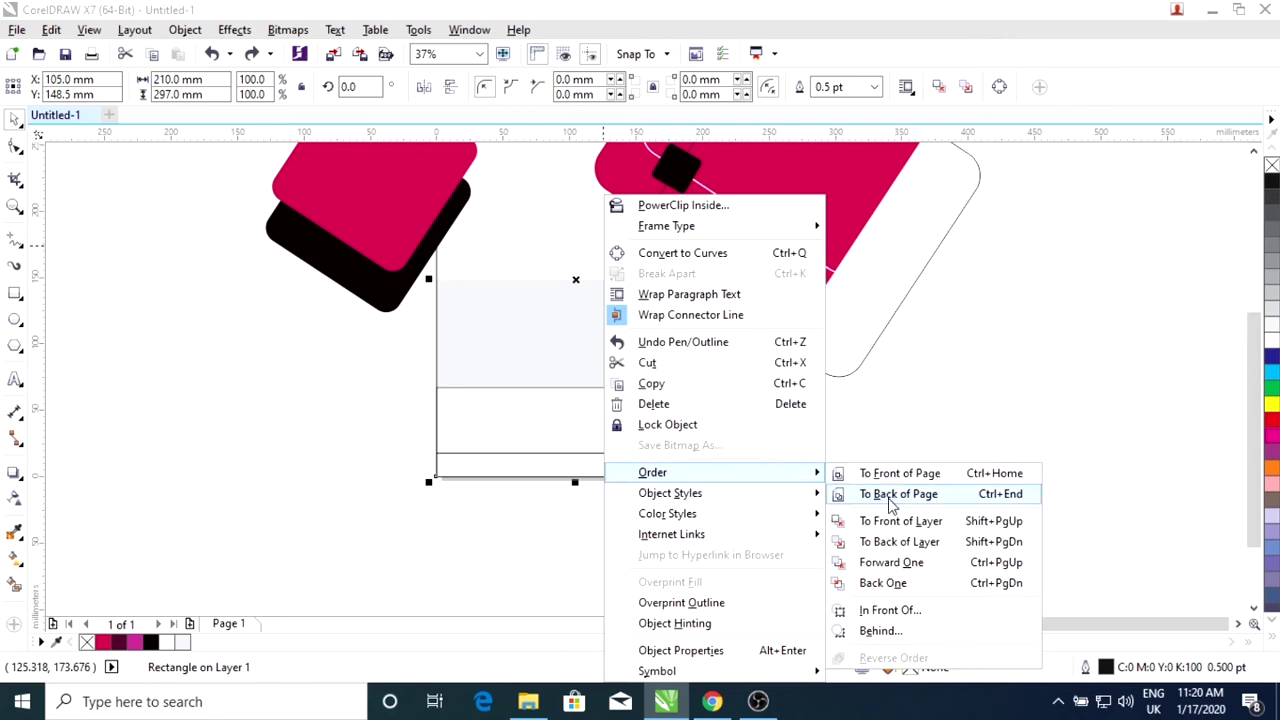
left_click(891, 494)
Step: Eyedrop black onto the lower band and magenta onto the bottom footer strip
left_click(691, 435)
scroll(691, 435, "down", 2)
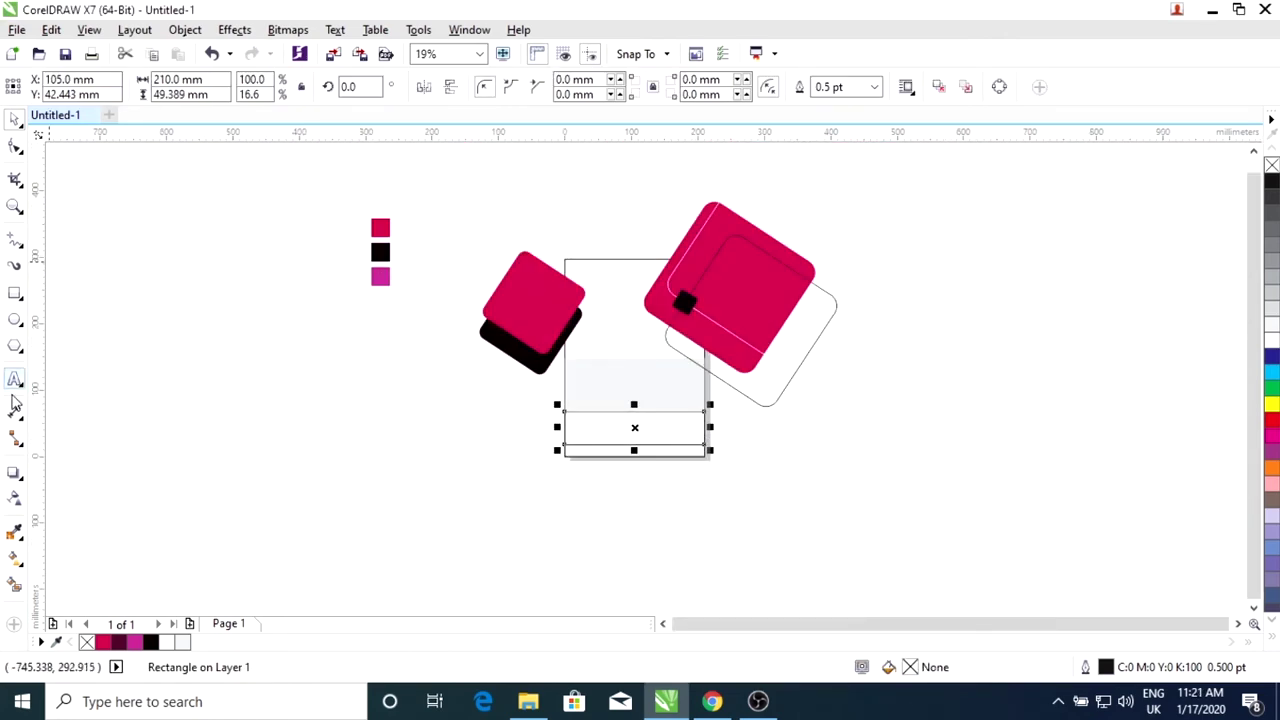
left_click(15, 535)
left_click(638, 422)
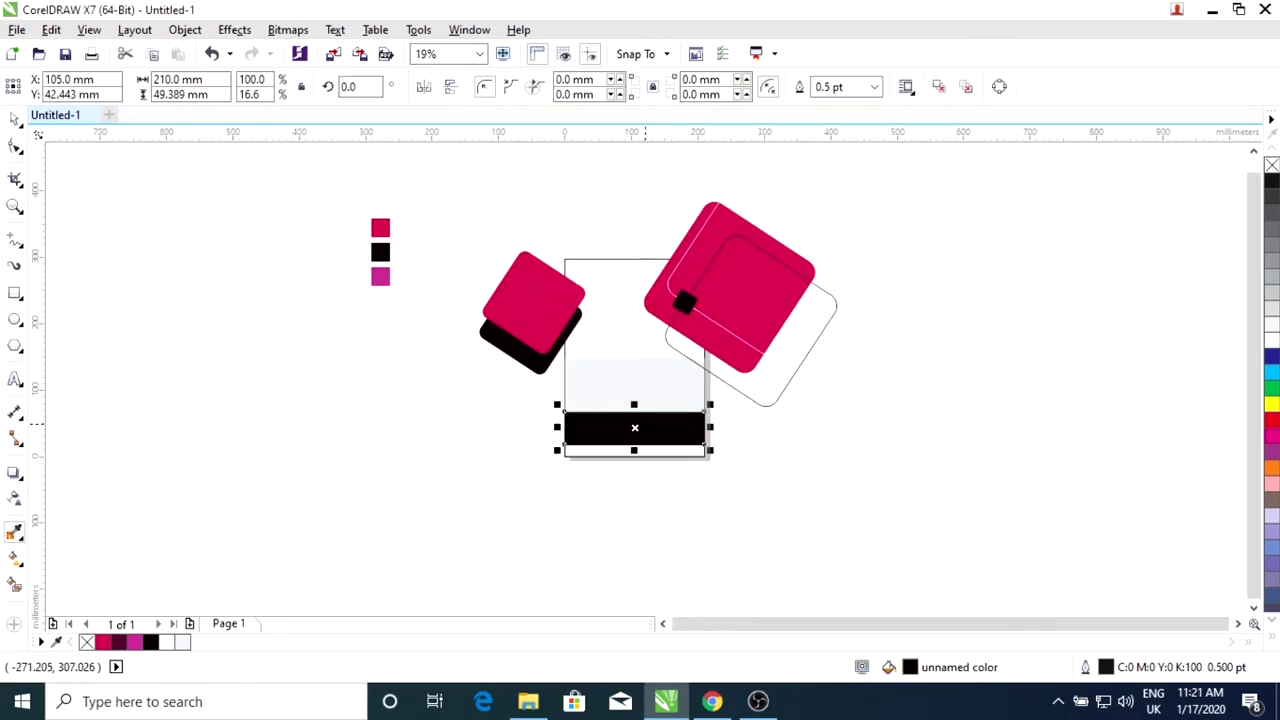
left_click(15, 535)
left_click(380, 276)
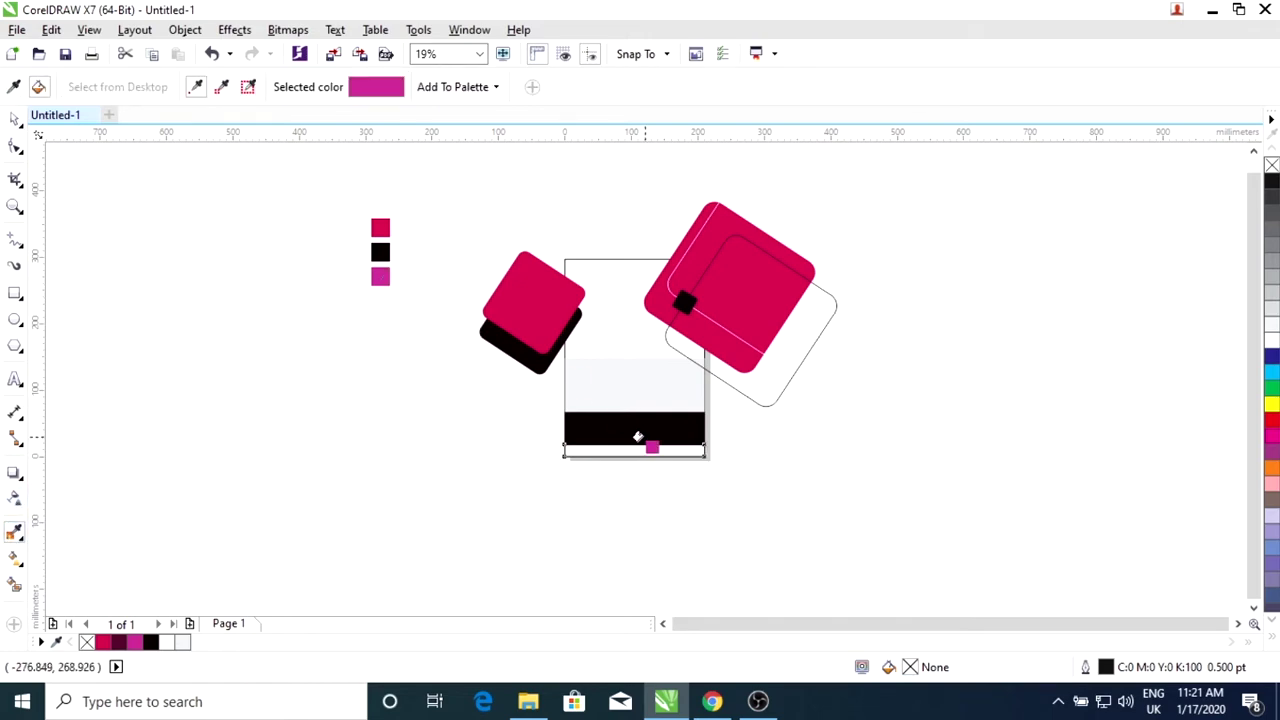
left_click(626, 448)
key("space")
Step: Give the rear rotated outline rectangle a thicker outline, then select the right-hand corner shapes
scroll(645, 425, "up", 2)
scroll(643, 427, "down", 2)
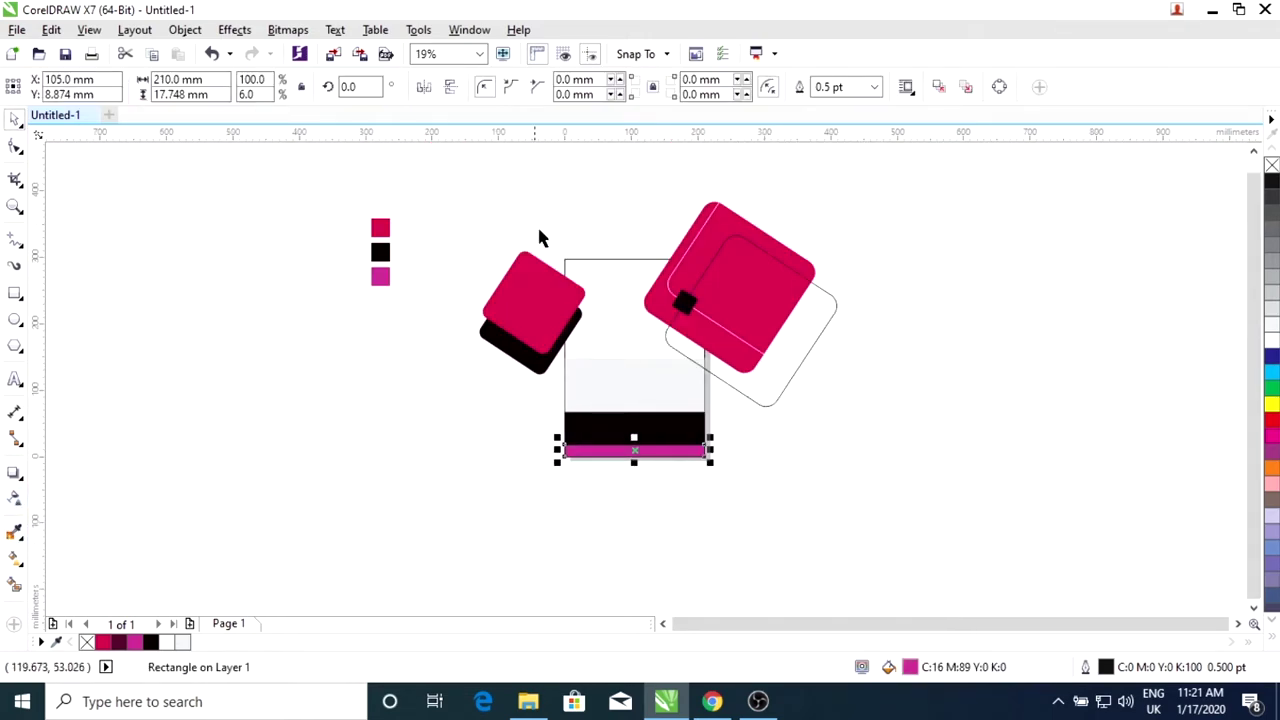
scroll(762, 296, "up", 2)
left_click(762, 296)
left_click(848, 86)
left_click(848, 228)
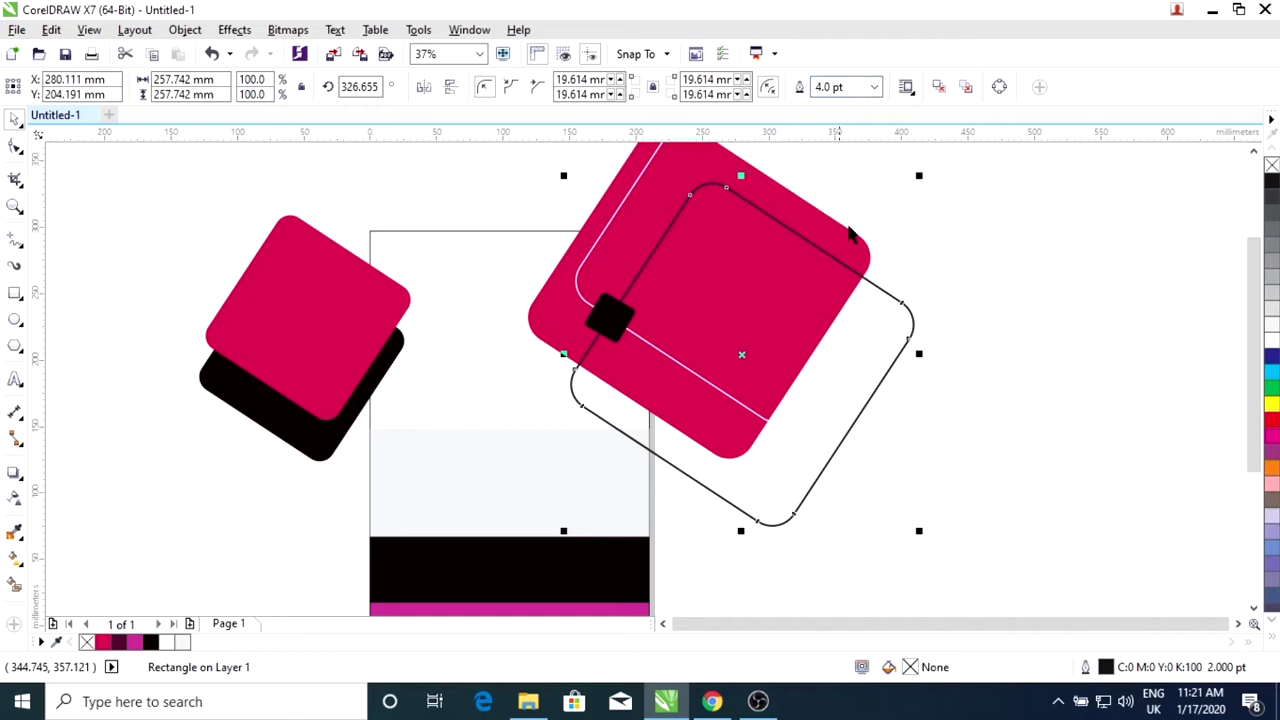
left_click(567, 399)
scroll(567, 399, "down", 2)
left_click_drag(794, 208, 537, 471)
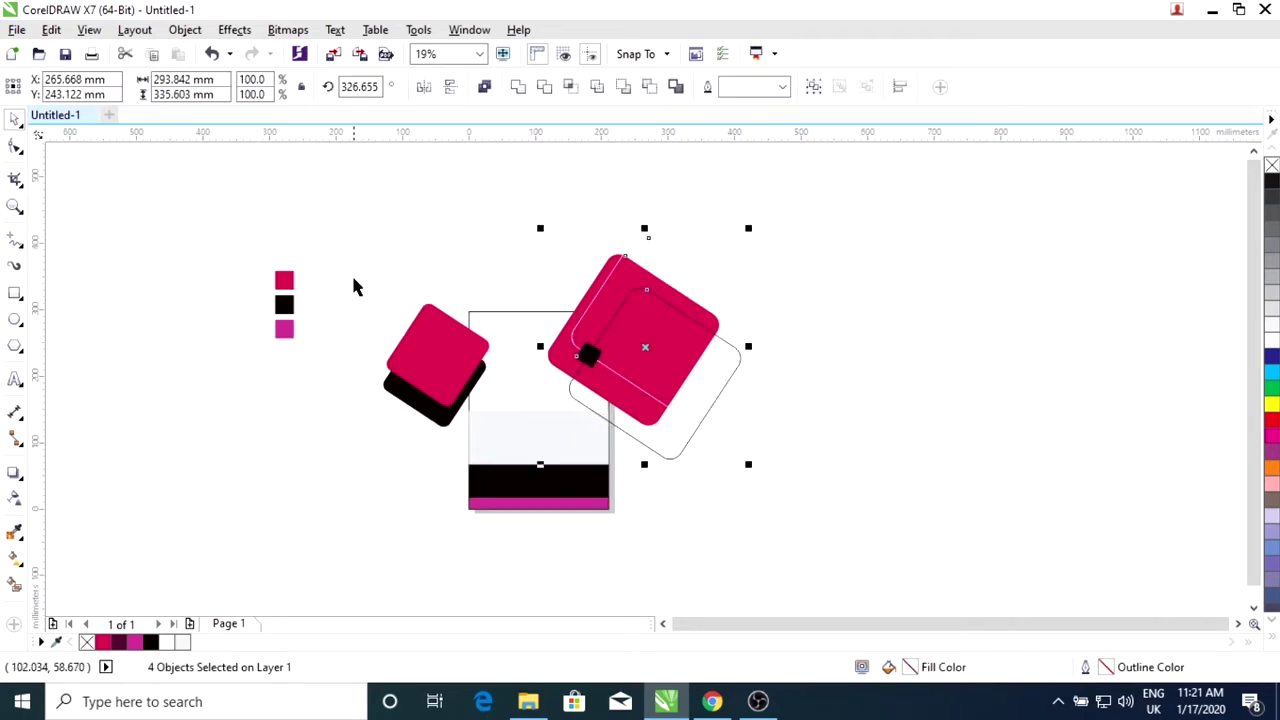
Step: PowerClip the corner shapes inside the page rectangle so they trim at the flyer's edges
left_click(185, 29)
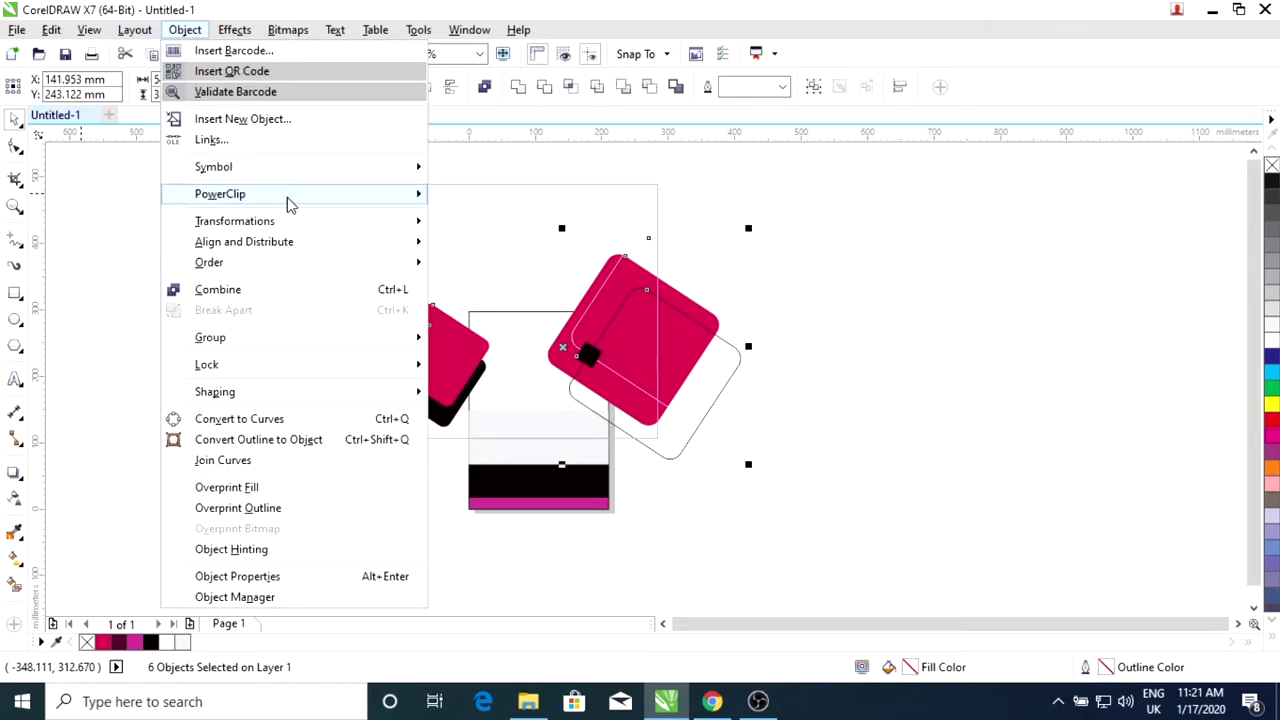
left_click(514, 194)
left_click(506, 316)
scroll(490, 383, "up", 2)
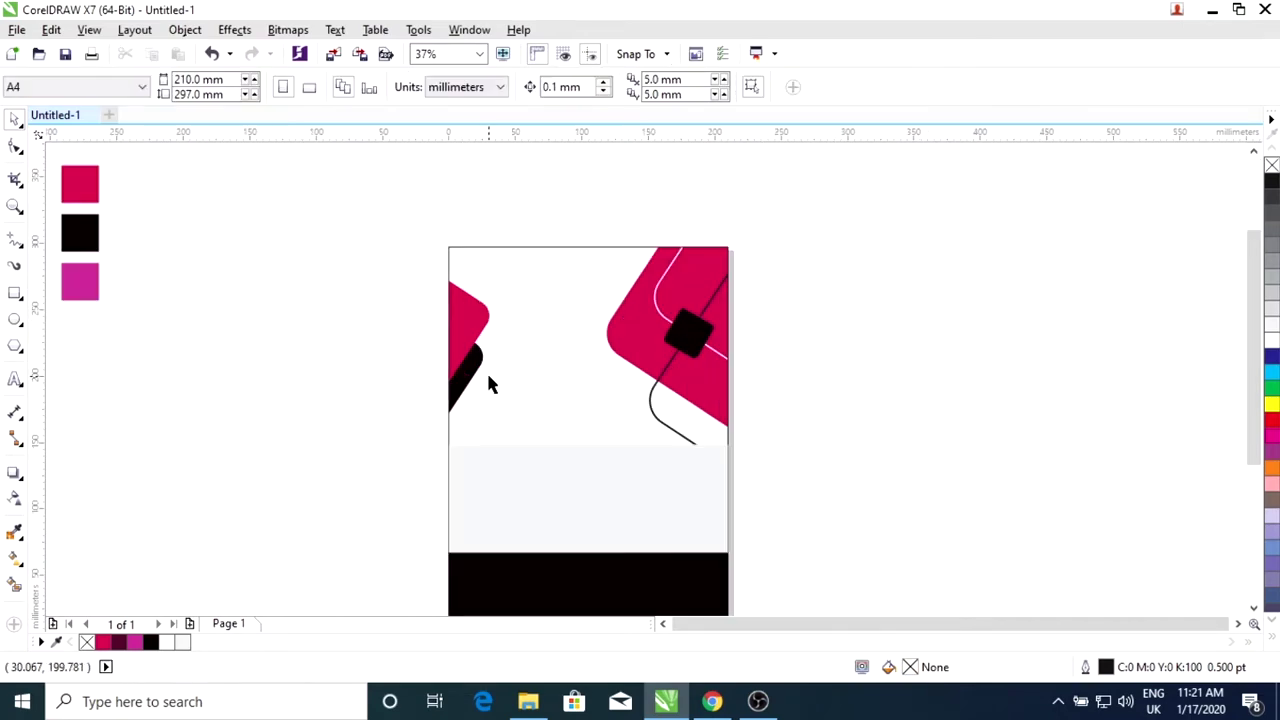
left_click(645, 488)
key("Escape")
left_click(574, 366)
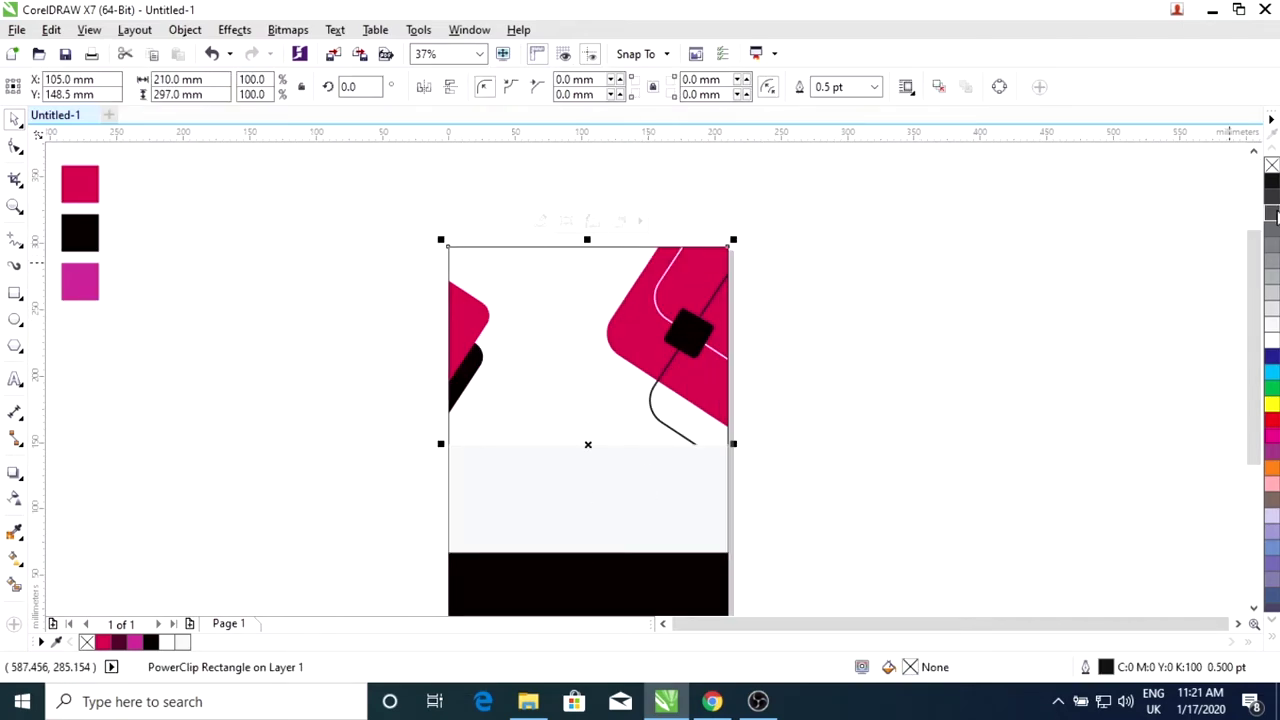
left_click(986, 243)
Step: Draw a small square near the page's top-left and an overlapping copy of it
left_click(14, 293)
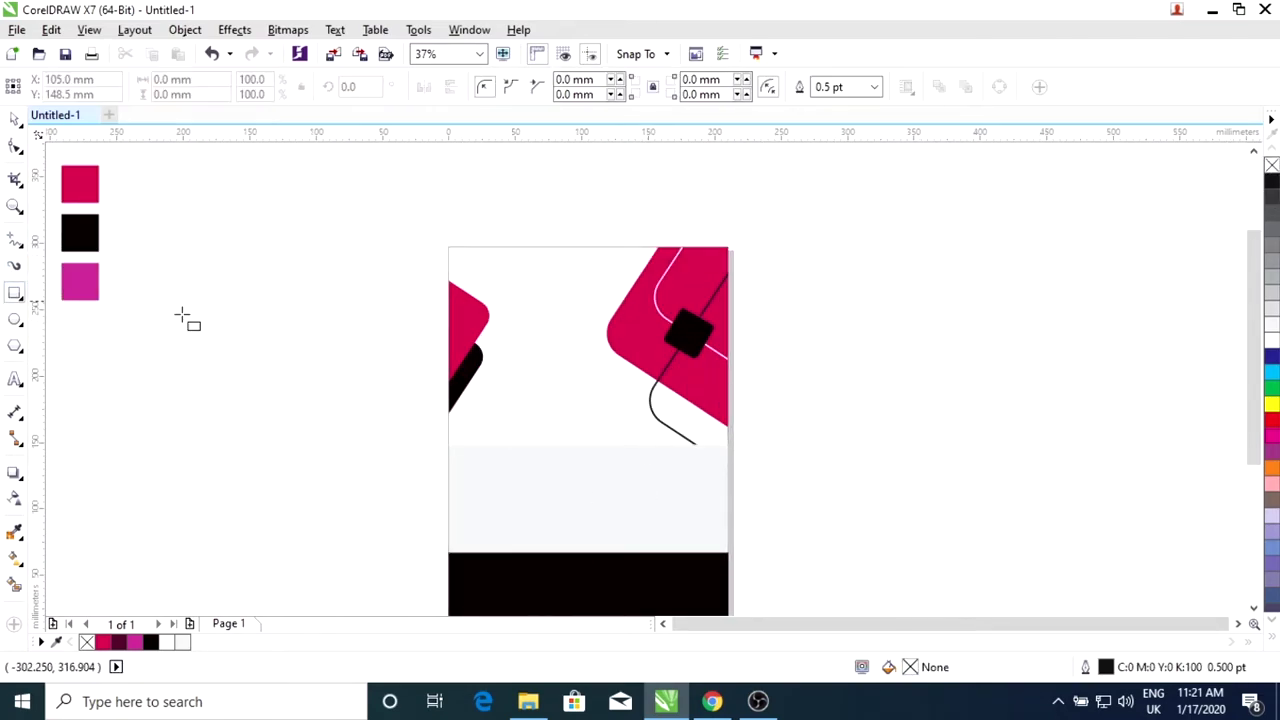
left_click_drag(508, 290, 534, 316)
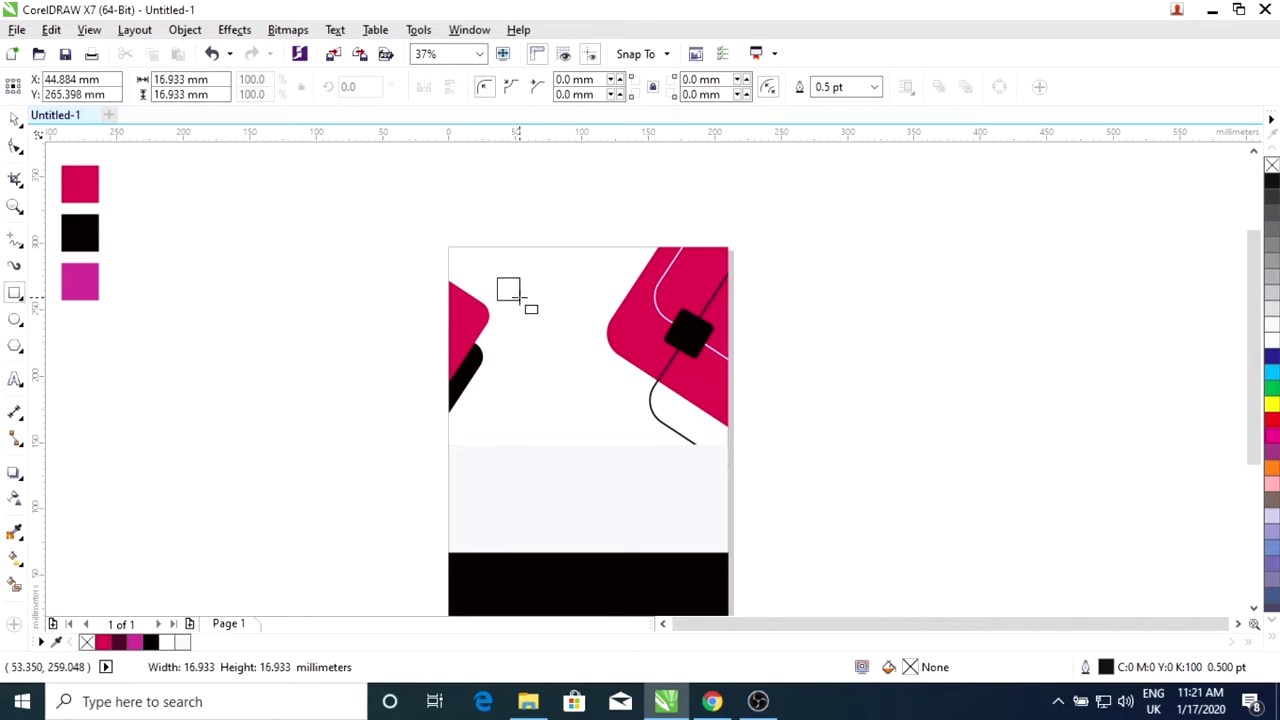
scroll(534, 316, "up", 1)
scroll(534, 316, "up", 1)
mouse_move(538, 177)
left_mouse_down()
mouse_move(512, 203)
mouse_move(502, 263)
left_mouse_up()
scroll(497, 257, "down", 1)
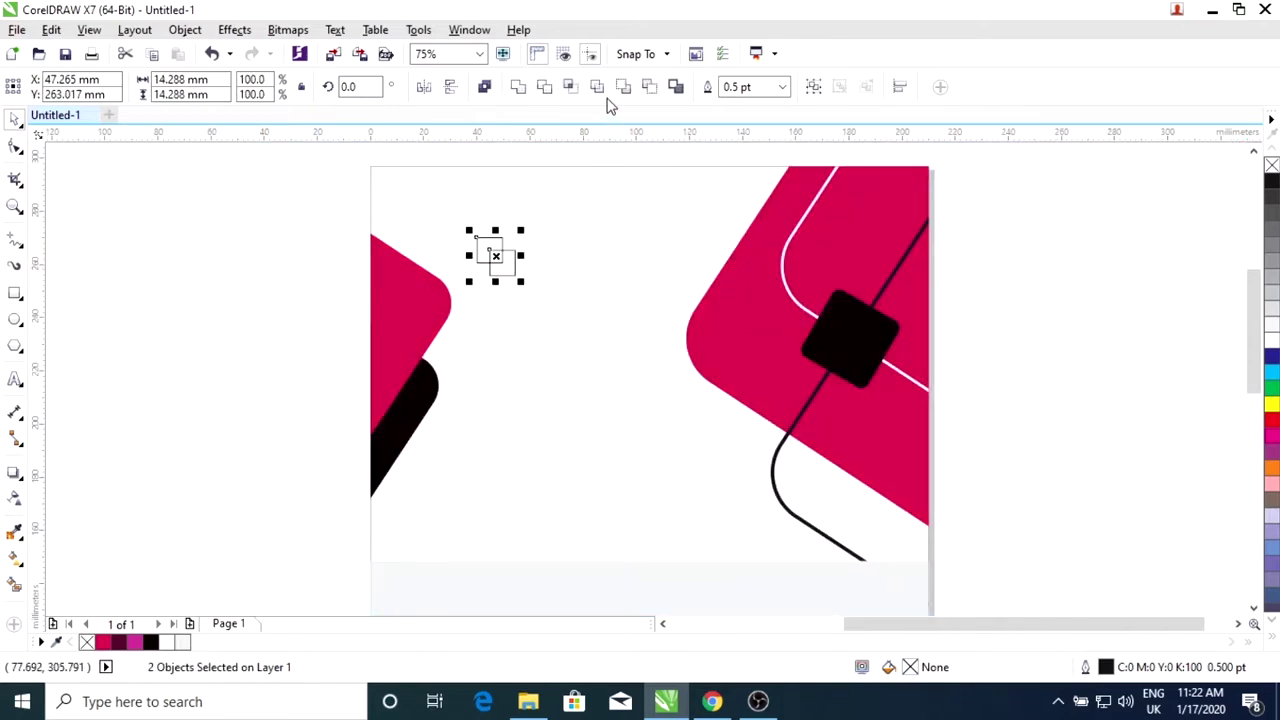
Step: Set both squares' outlines to 3.0 pt
left_click(782, 87)
left_click(765, 217)
left_click(782, 87)
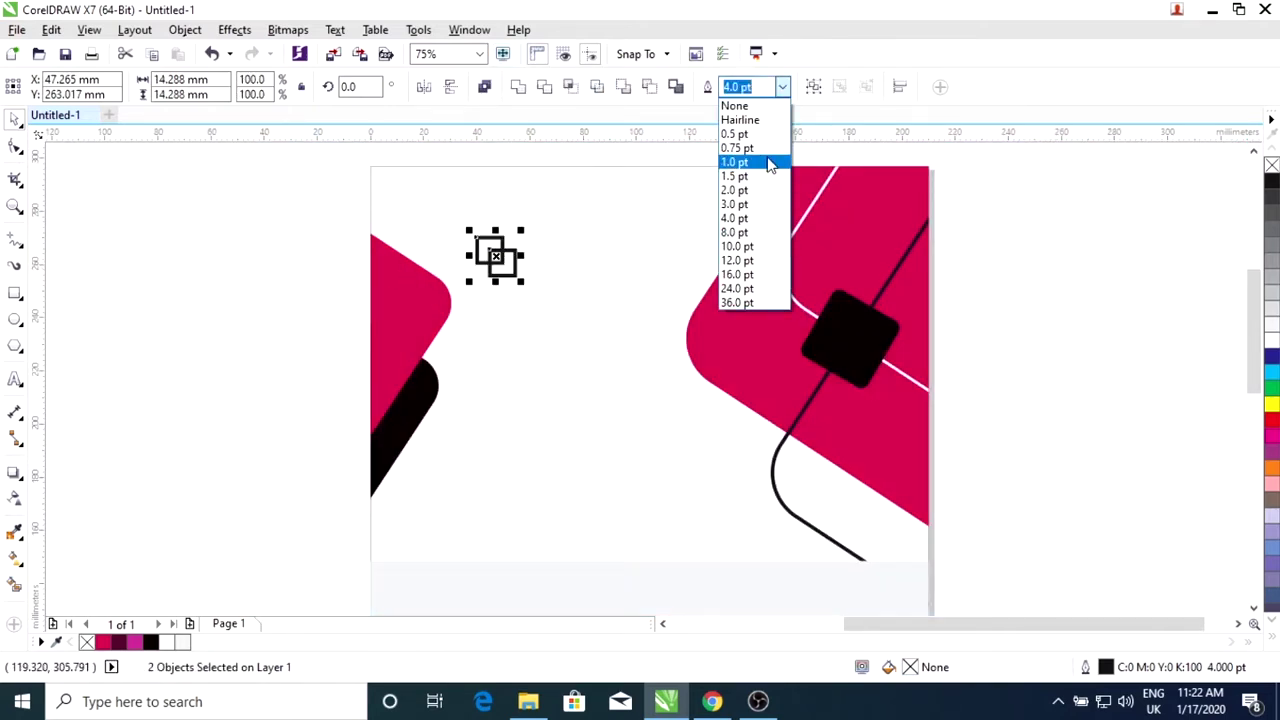
left_click(760, 203)
left_click(222, 303)
Step: Add bold Source Sans Pro 'Company Name' text beside the squares with tightened line spacing
left_click(15, 378)
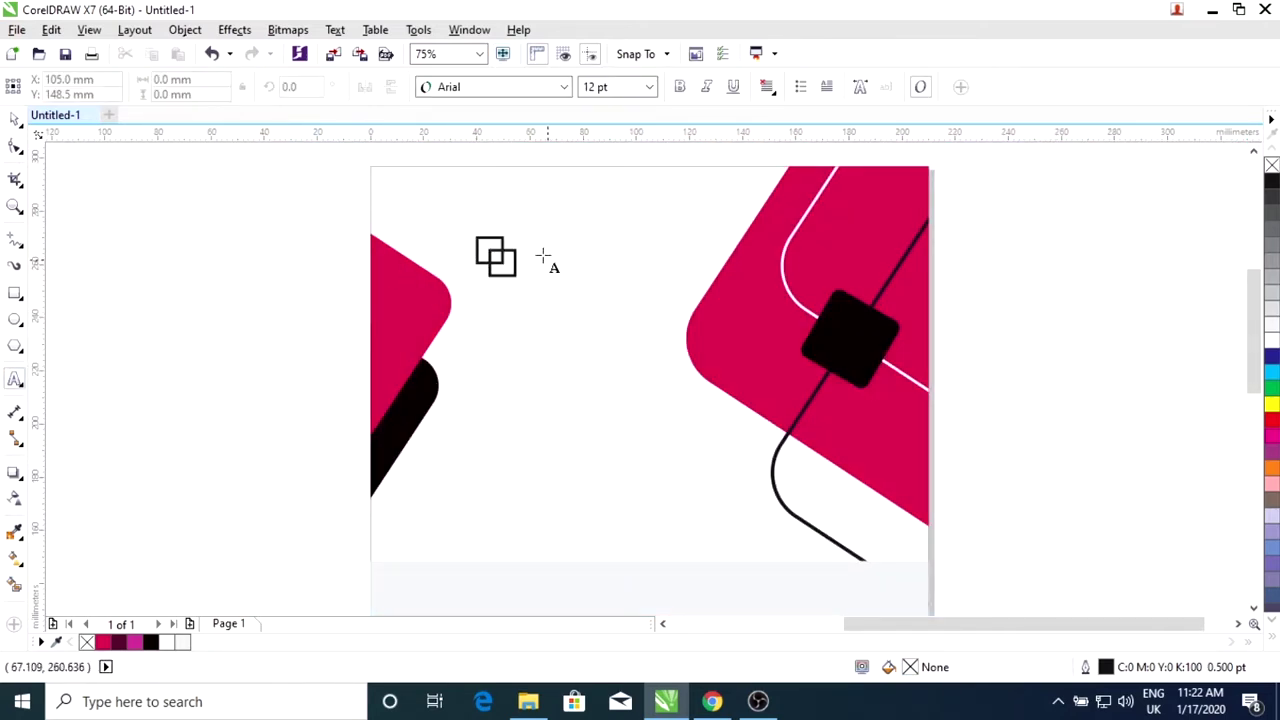
left_click(691, 390)
left_click(490, 87)
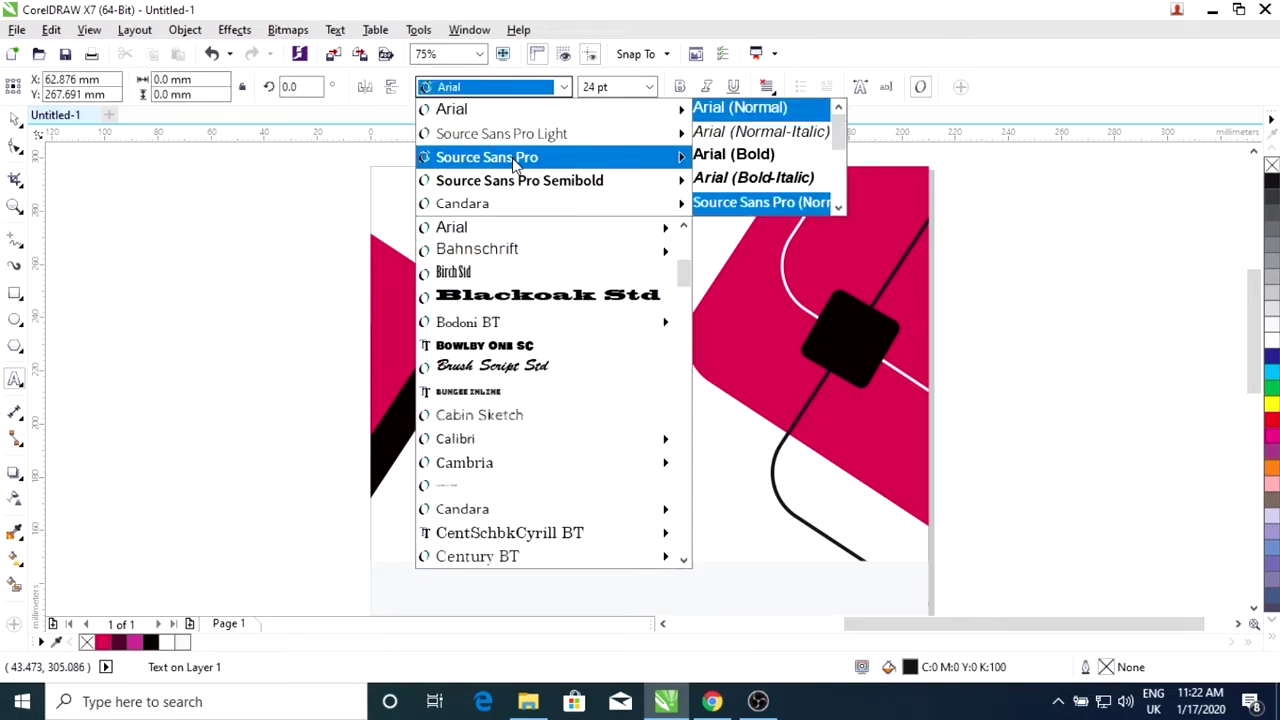
left_click(486, 154)
type("Company")
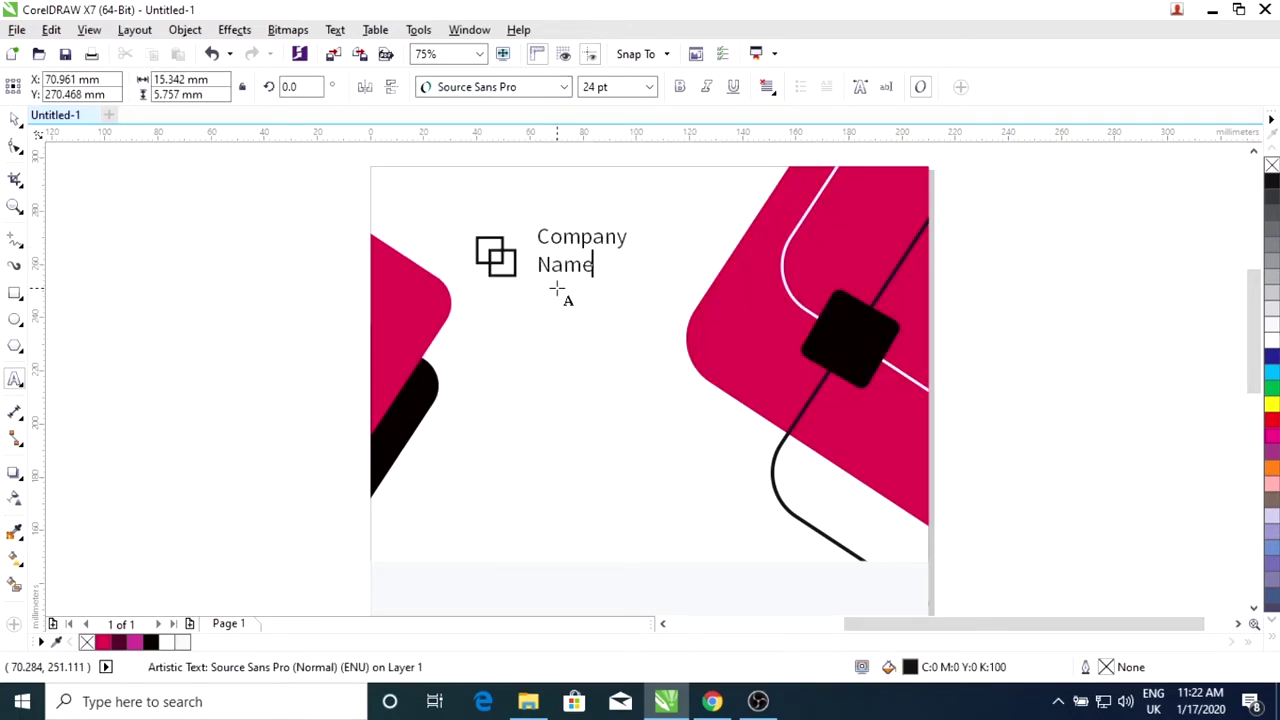
key("ctrl+a")
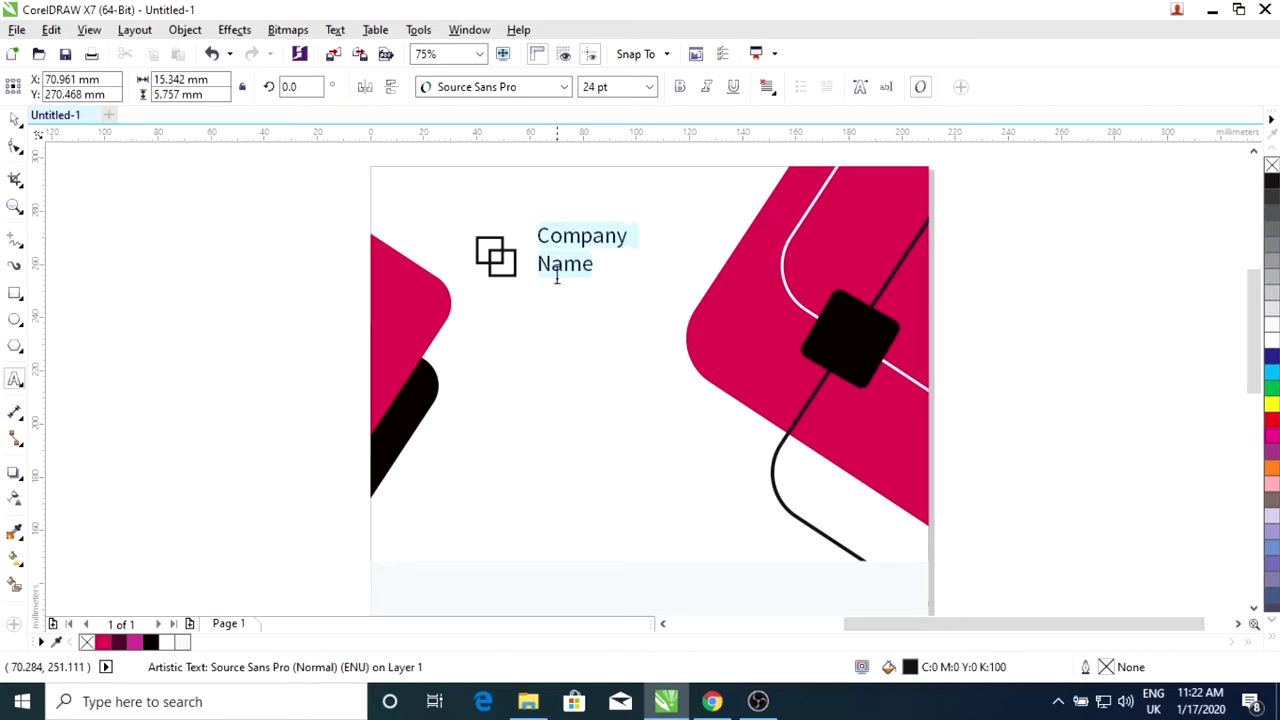
key("ctrl+b")
left_click(18, 148)
mouse_move(531, 277)
left_mouse_down()
mouse_move(558, 252)
mouse_move(622, 241)
mouse_move(553, 250)
left_mouse_up()
Step: Select and edit the pink and black shapes inside the clipped corner frame
scroll(530, 335, "down", 1)
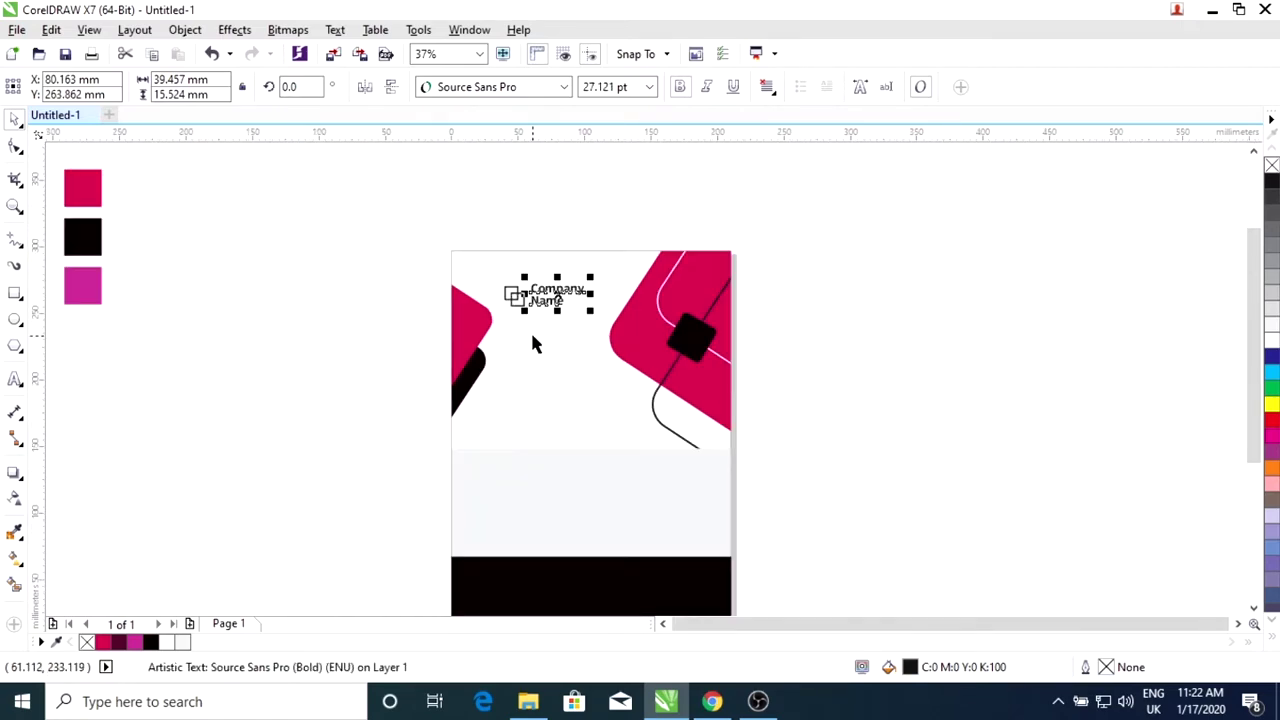
scroll(503, 300, "up", 1)
left_click(378, 299)
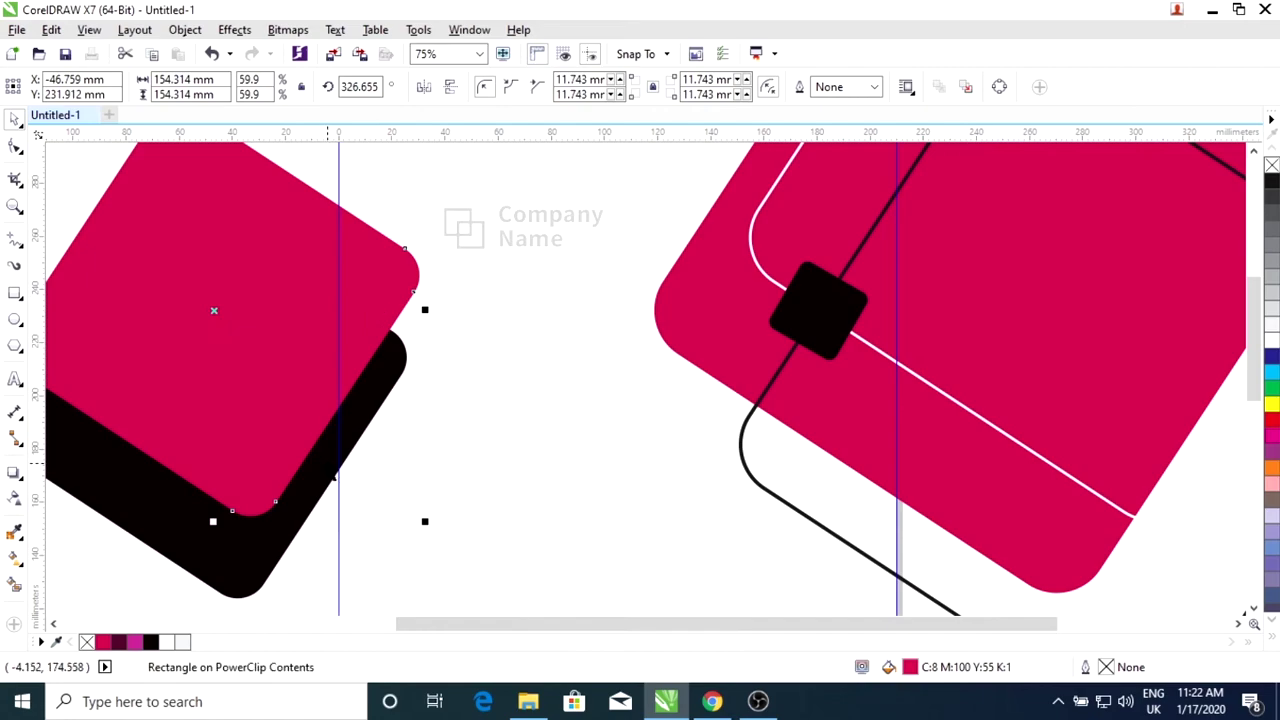
left_click(266, 414, "shift")
scroll(500, 385, "down", 1)
left_click(420, 440, "ctrl")
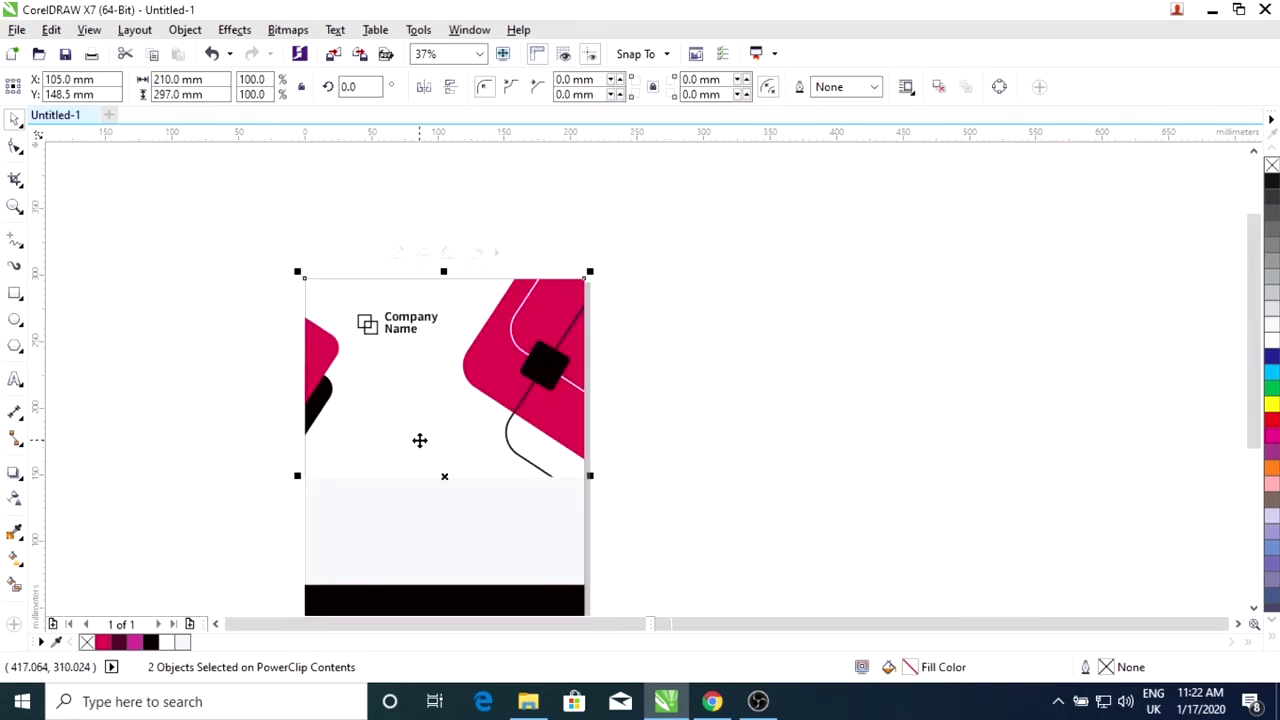
Step: Select the logo squares and text together and move them into place at the top-left
left_click(489, 211)
scroll(580, 330, "up", 2)
left_click(580, 330)
left_click_drag(580, 330, 575, 325)
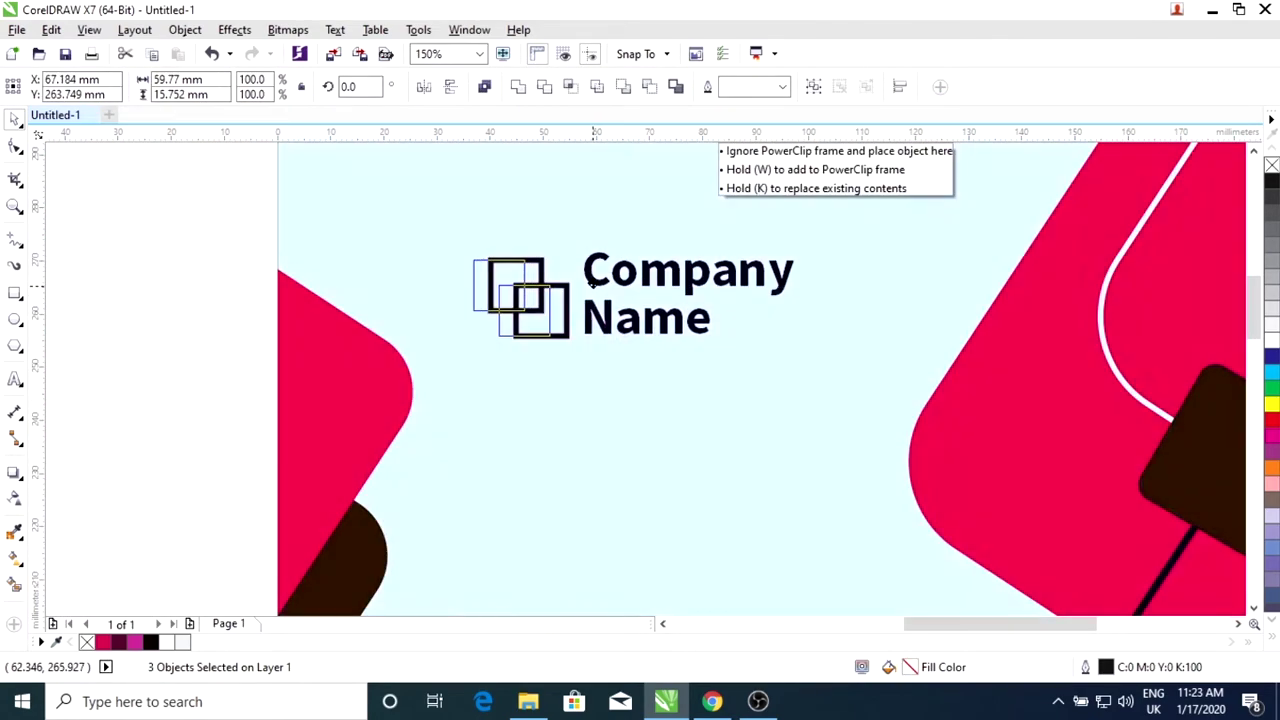
scroll(575, 300, "down", 2)
Step: Search the web for 'lorem ipsum text' in Chrome and open the lipsum.com result
left_click(636, 353)
left_click(713, 701)
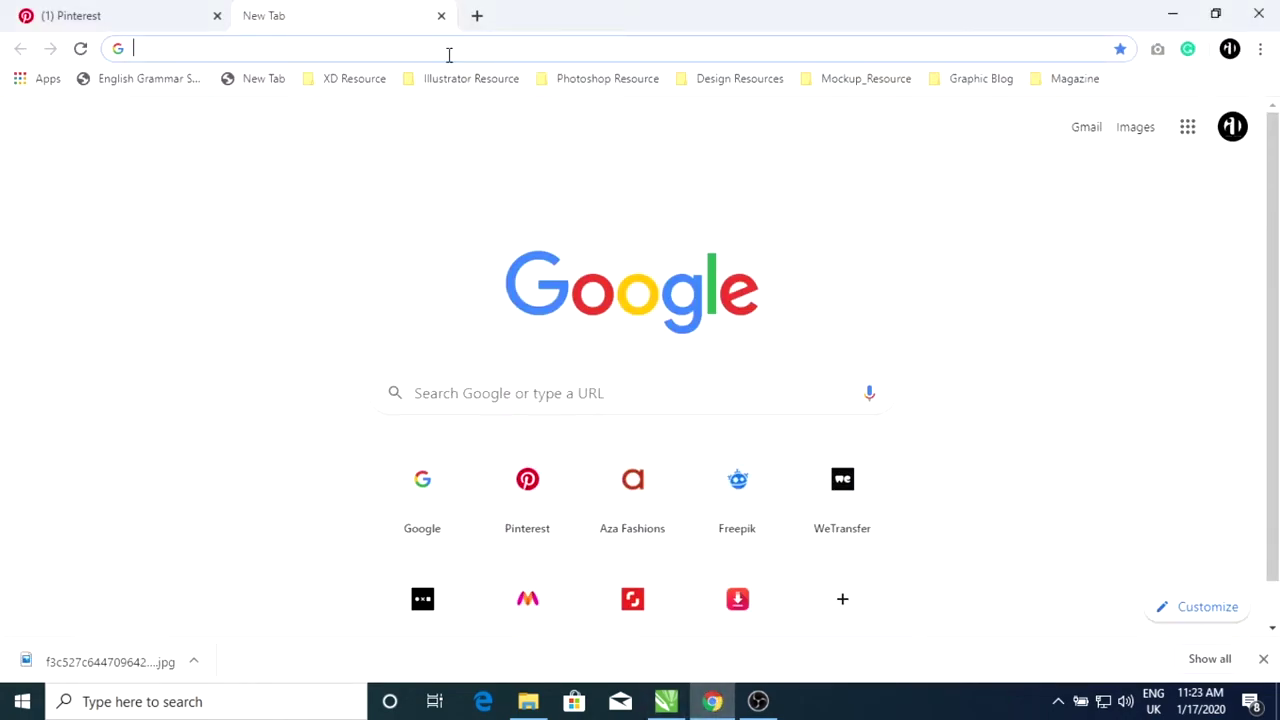
type("lorem ipsum text")
key("Return")
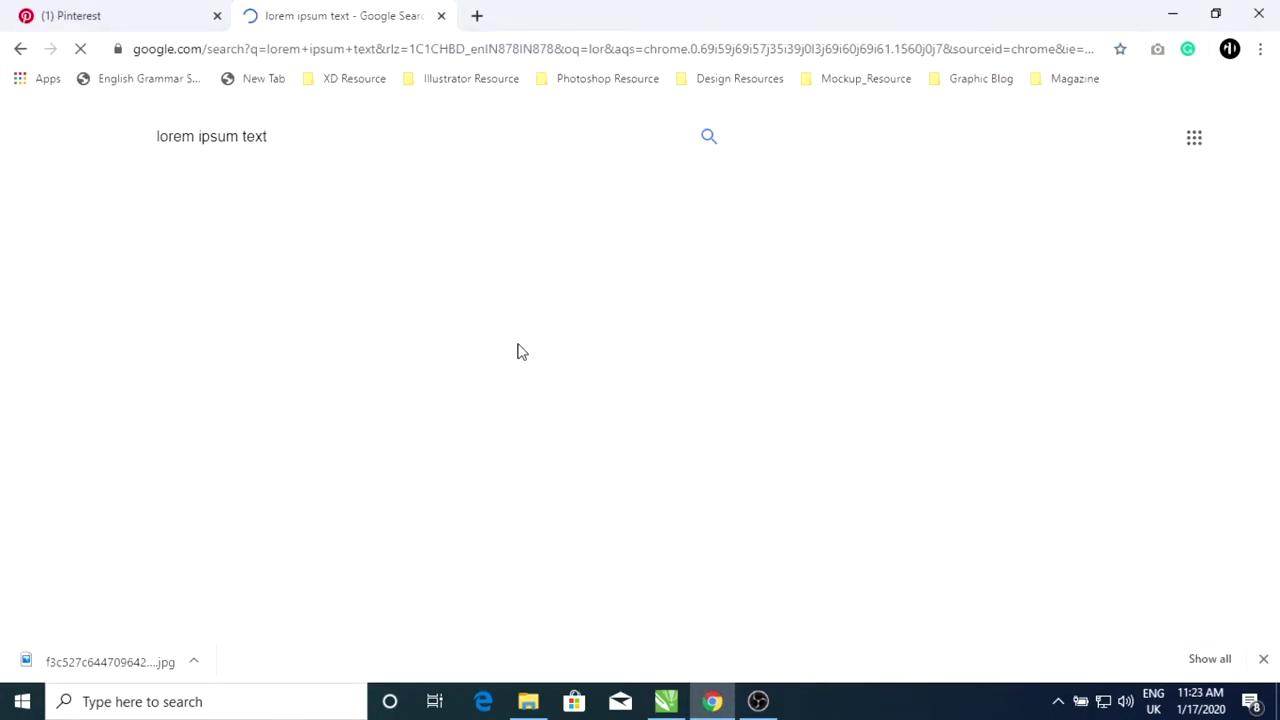
left_click(222, 278)
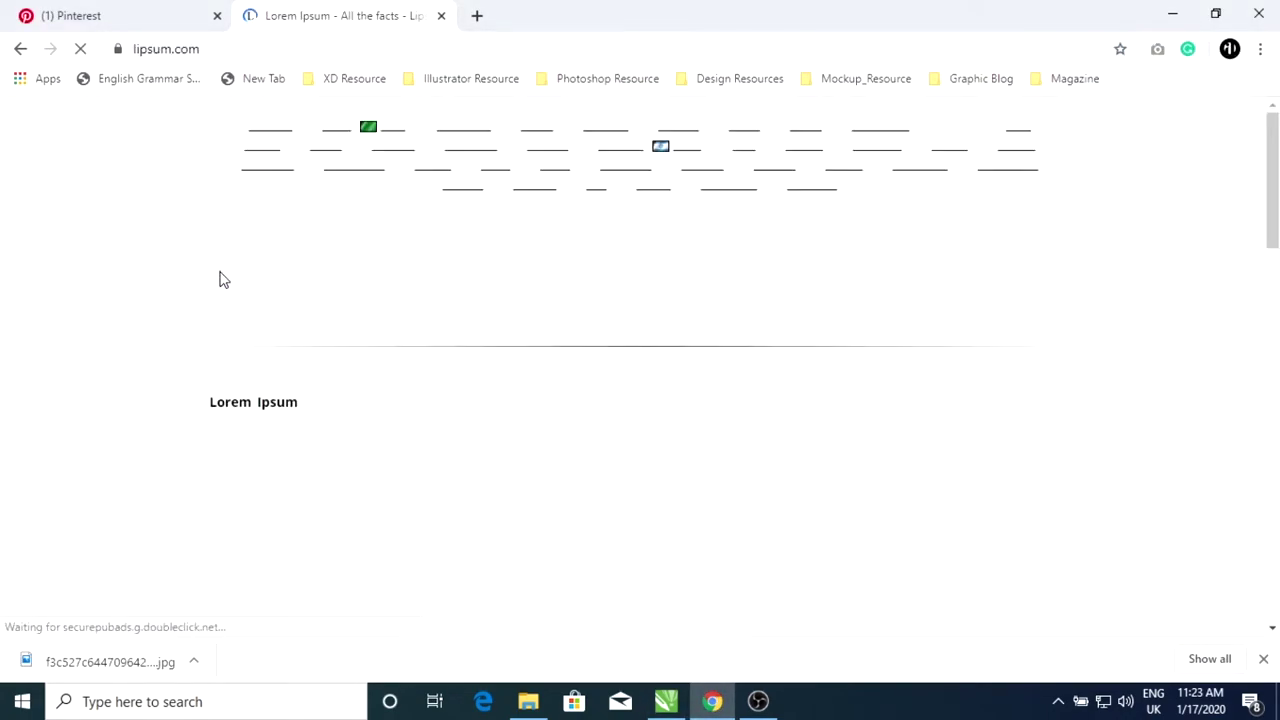
Step: Select the first 'What is Lorem Ipsum?' paragraph and return to the flyer
scroll(460, 494, "down", 5)
scroll(465, 500, "up", 1)
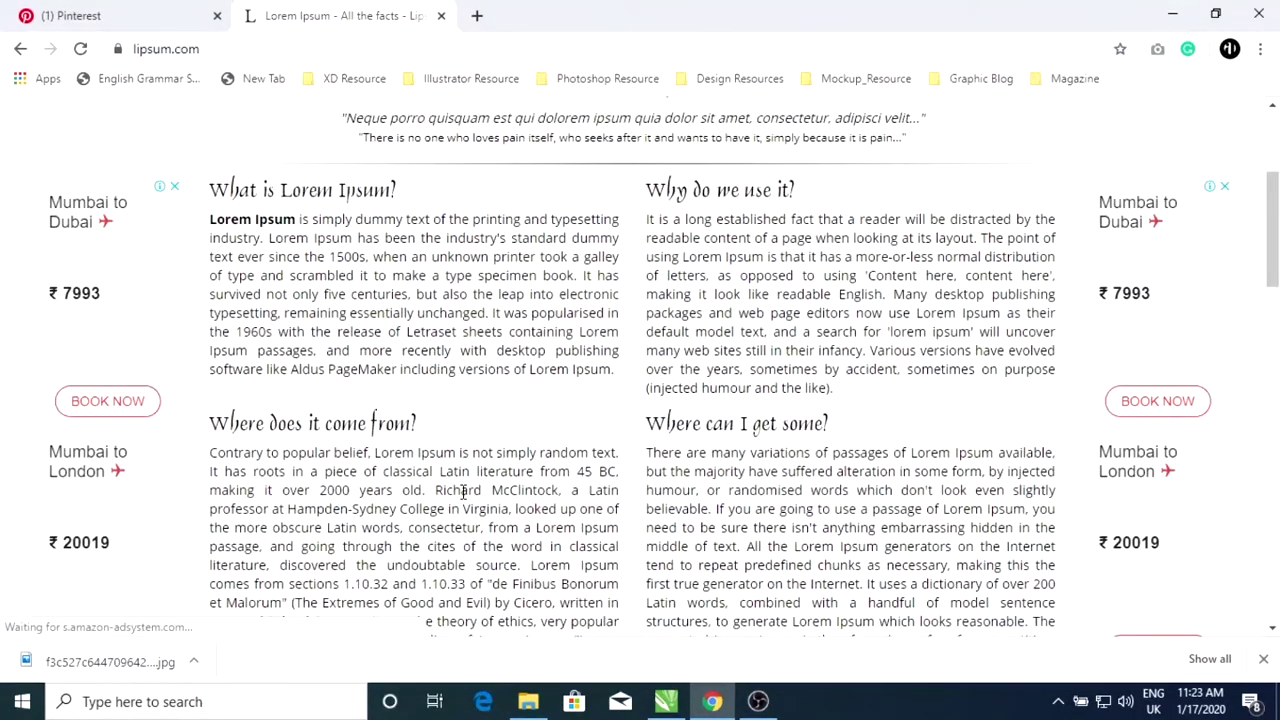
scroll(463, 493, "down", 3)
scroll(463, 495, "down", 3)
scroll(463, 495, "down", 3)
scroll(463, 490, "up", 7)
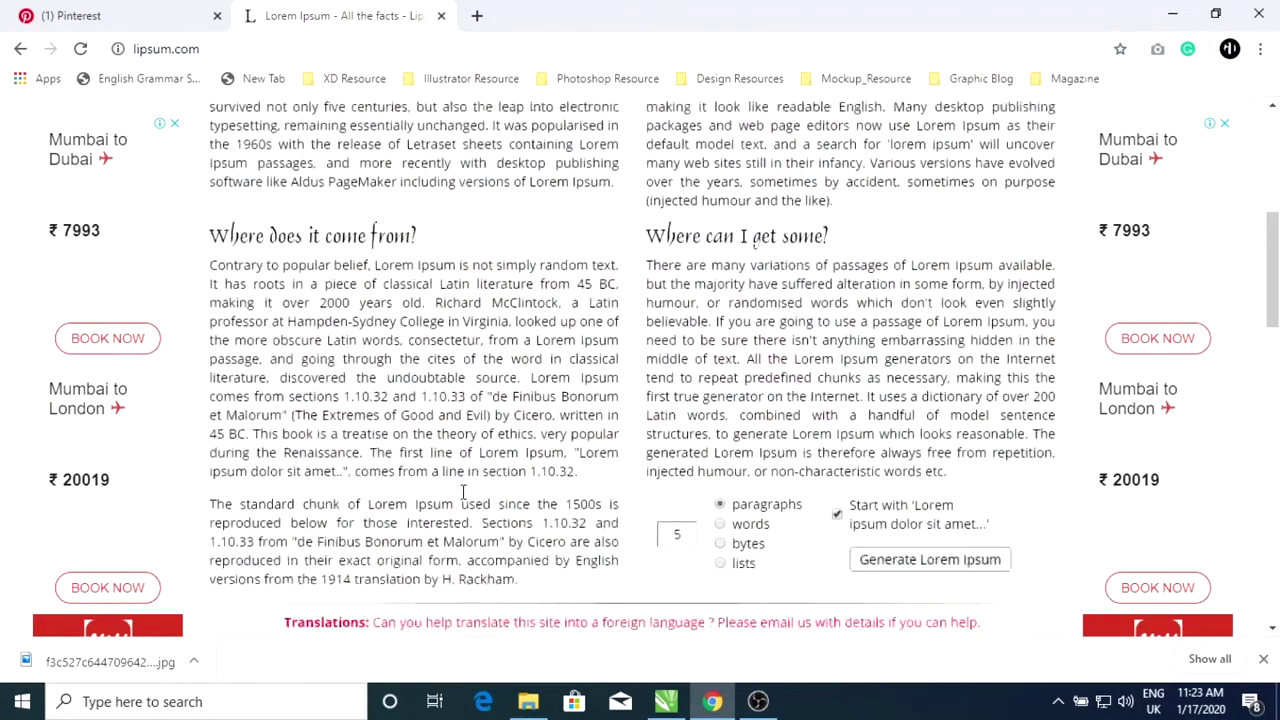
scroll(463, 491, "up", 2)
left_click_drag(615, 371, 212, 224)
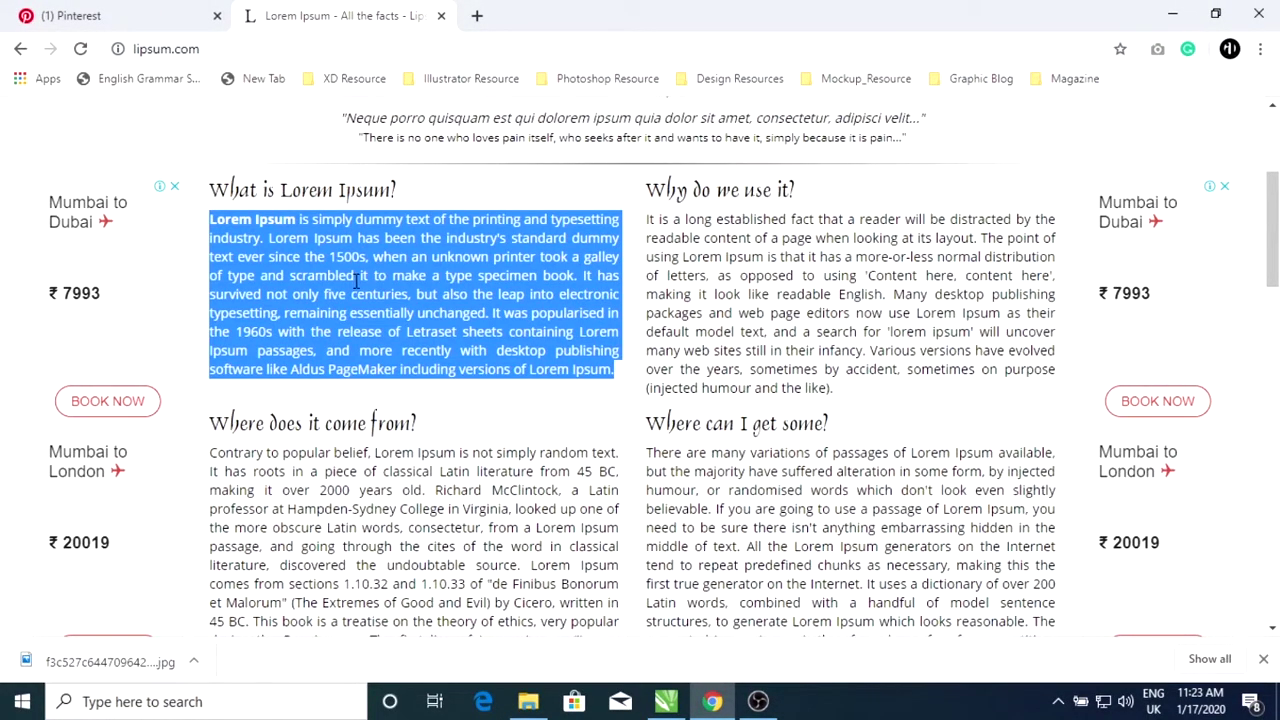
key("alt+Tab")
left_click(15, 380)
Step: Paste the Lorem Ipsum paragraph into a text frame below the logo in Source Sans Pro
scroll(594, 323, "up", 3)
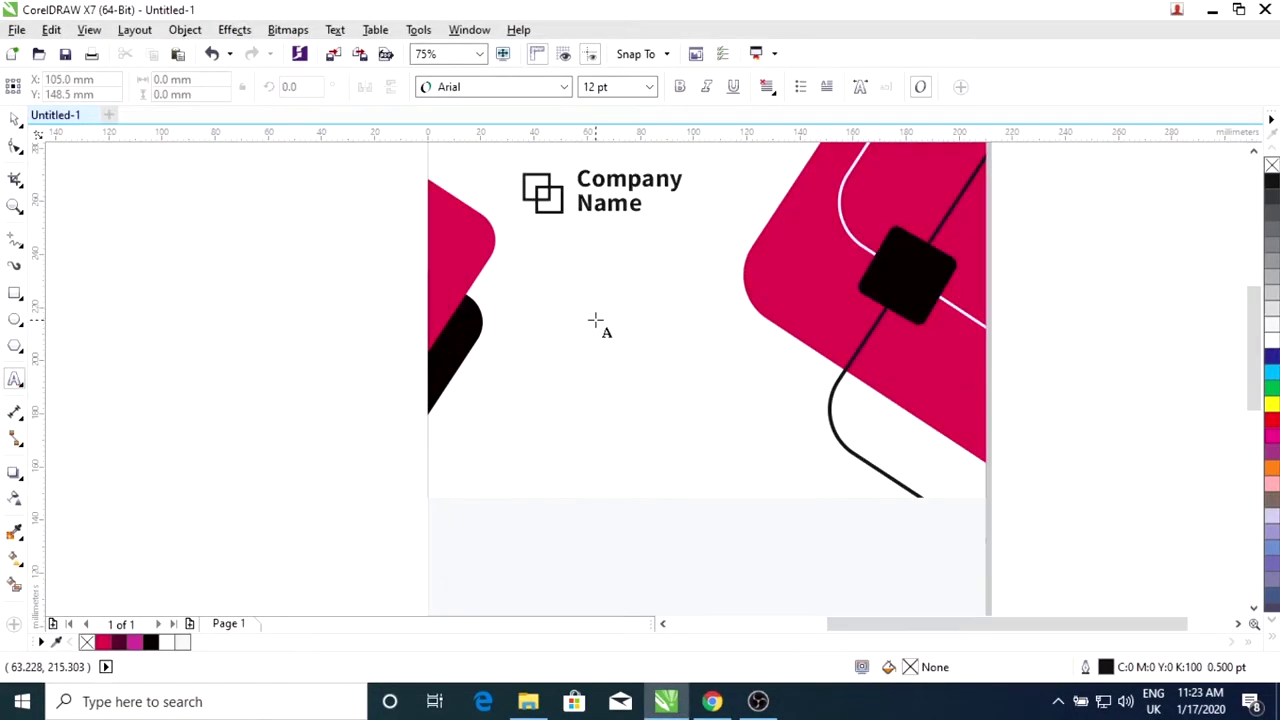
left_click_drag(529, 320, 753, 423)
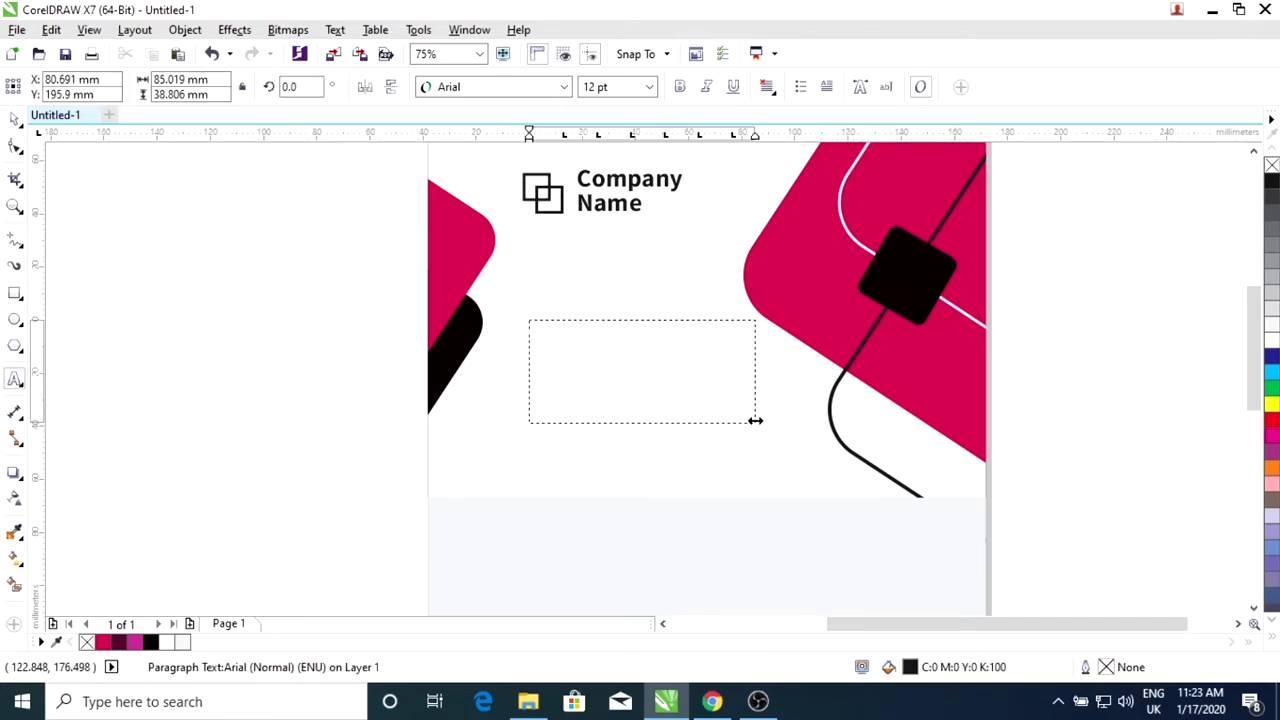
key("ctrl+v")
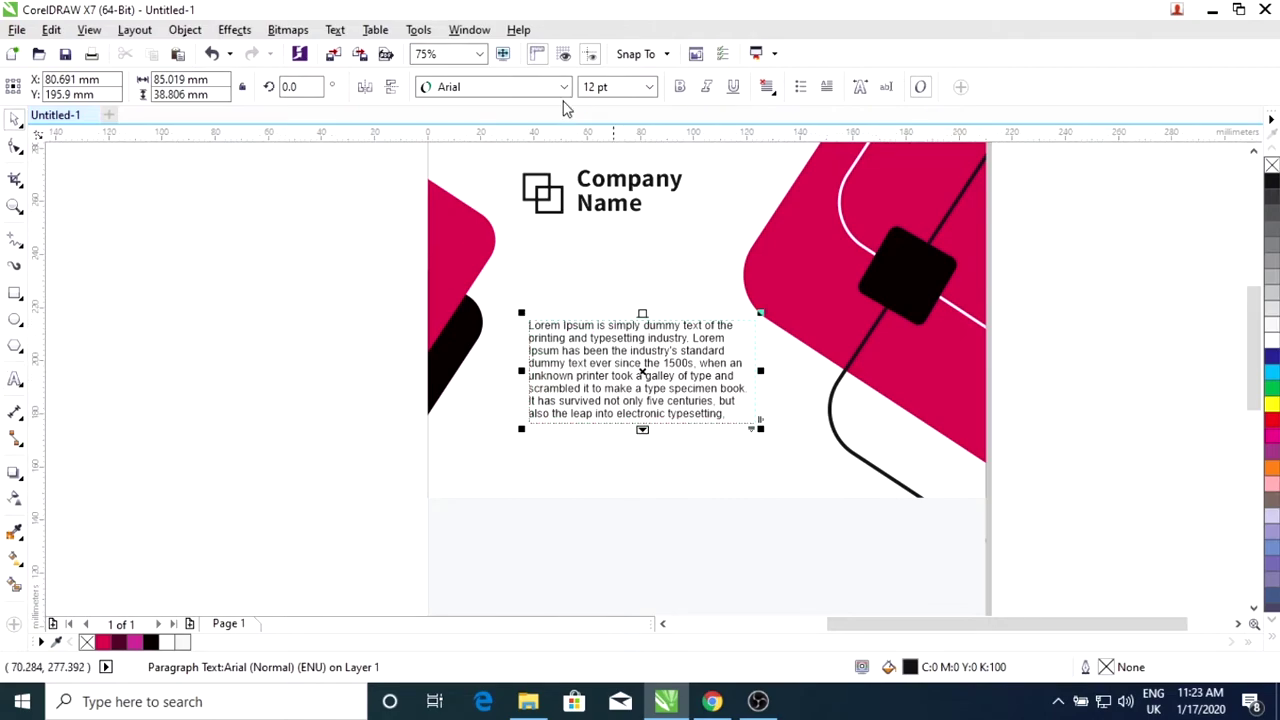
left_click(564, 87)
left_click(490, 131)
key("Escape")
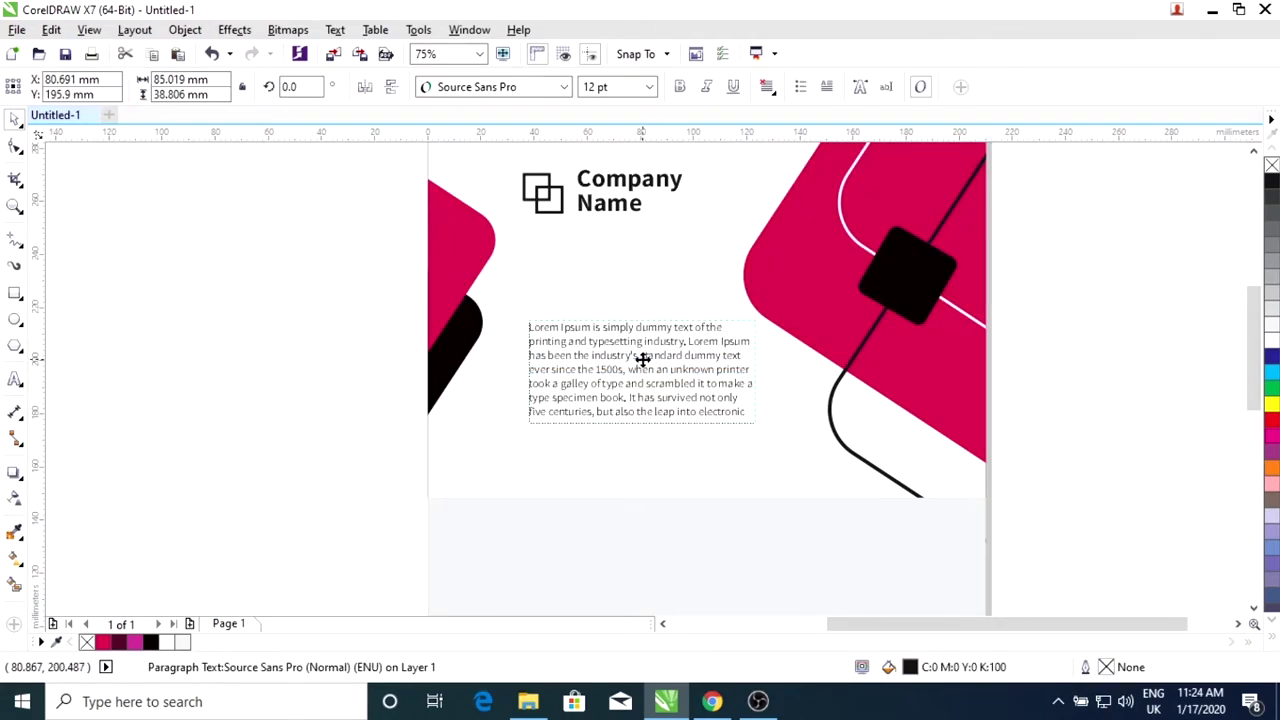
left_click_drag(640, 357, 626, 351)
Step: Select and copy the paragraph's first sentence
scroll(586, 329, "up", 1)
key("F8")
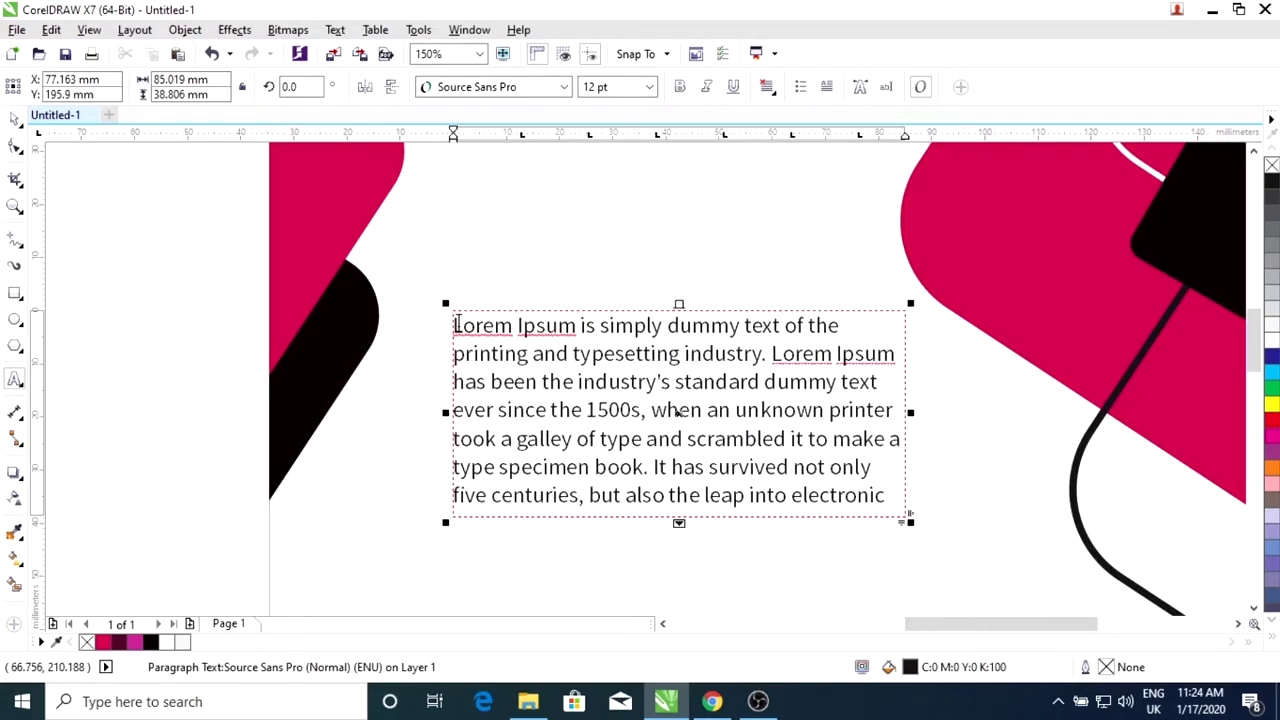
left_click_drag(455, 325, 766, 353)
key("ctrl+c")
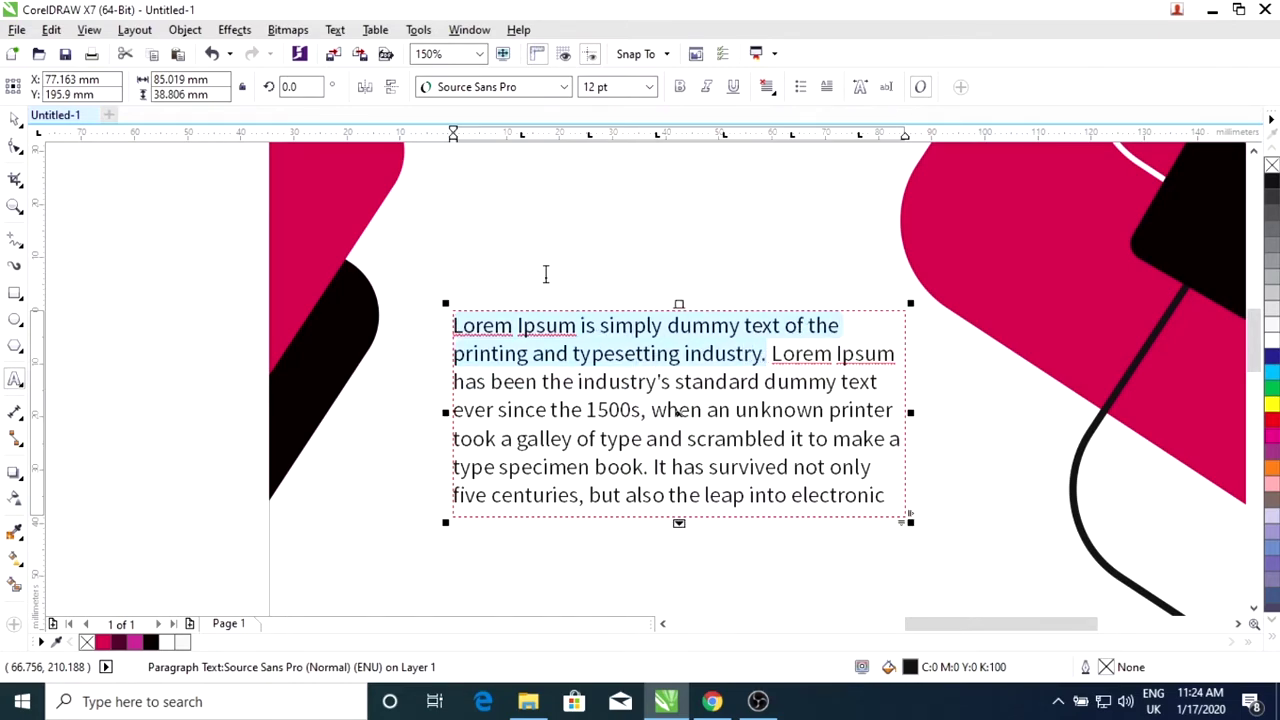
left_click(563, 350)
key("Escape")
scroll(557, 315, "down", 5)
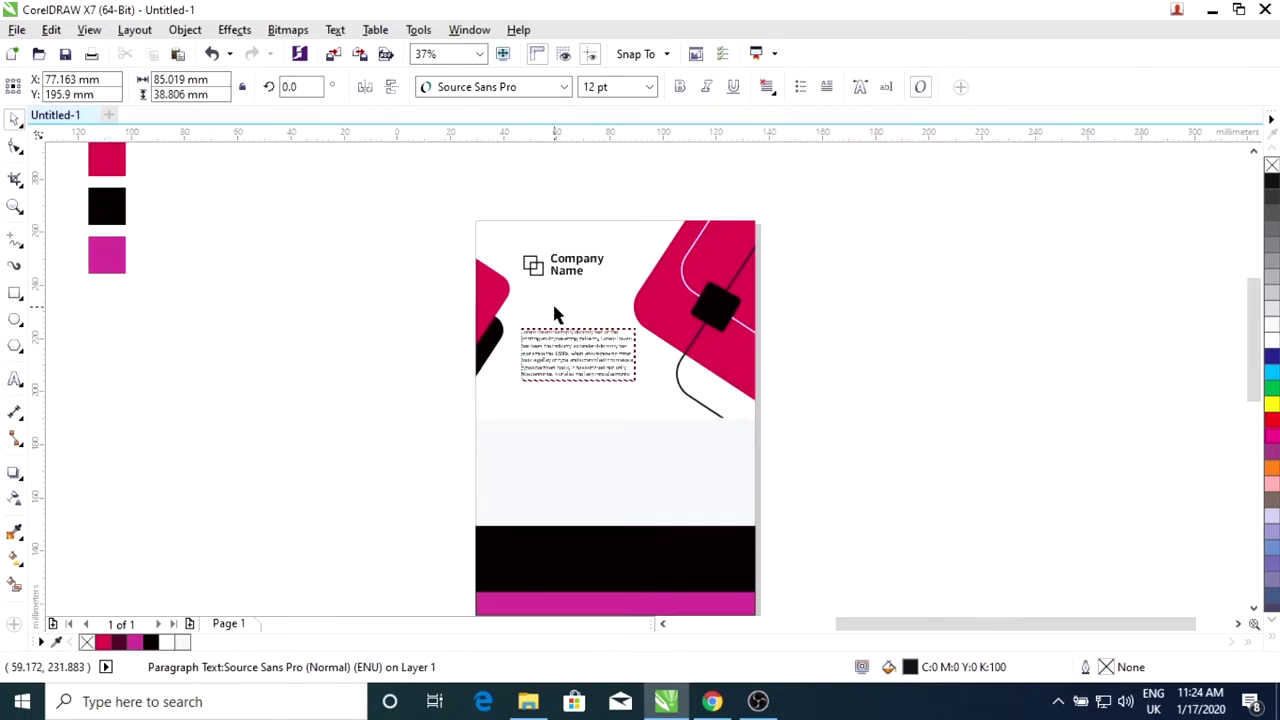
scroll(557, 315, "up", 2)
Step: Paste the sentence as a heading below Company Name, breaking lines after 'Lorem Ipsum' and before 'printing'
key("F8")
left_click(507, 278)
key("ctrl+v")
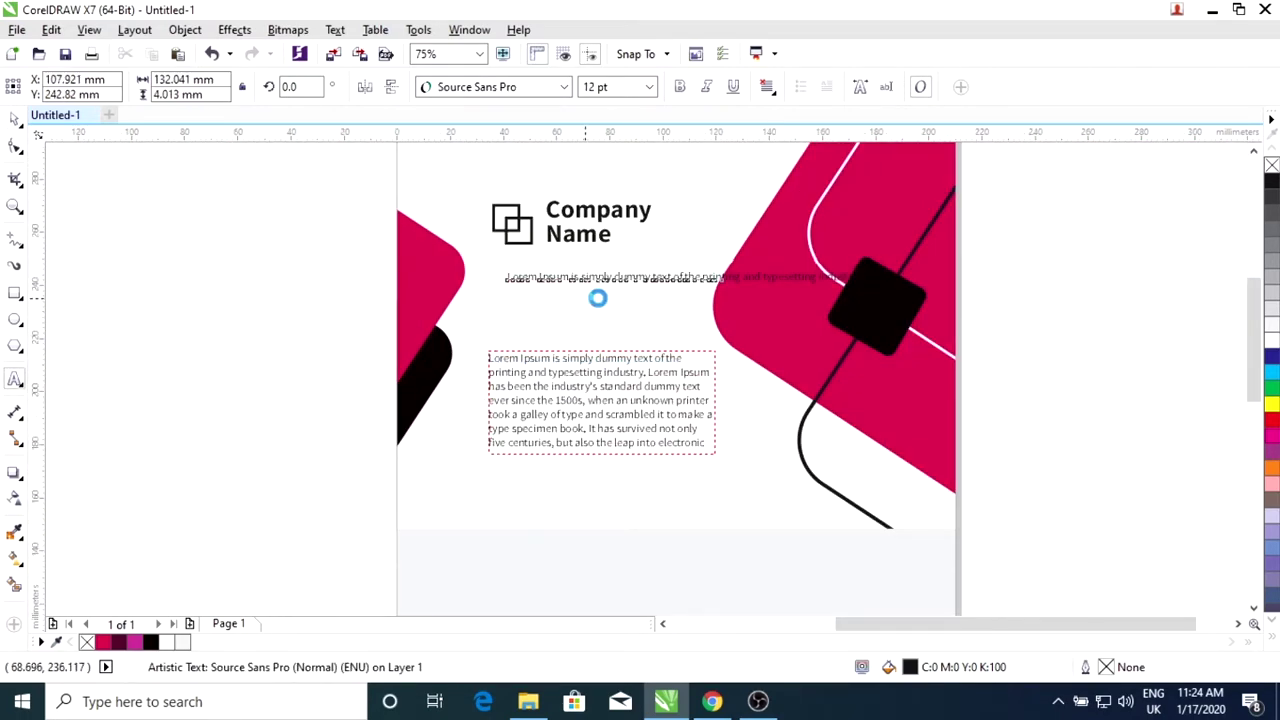
scroll(597, 298, "up", 2)
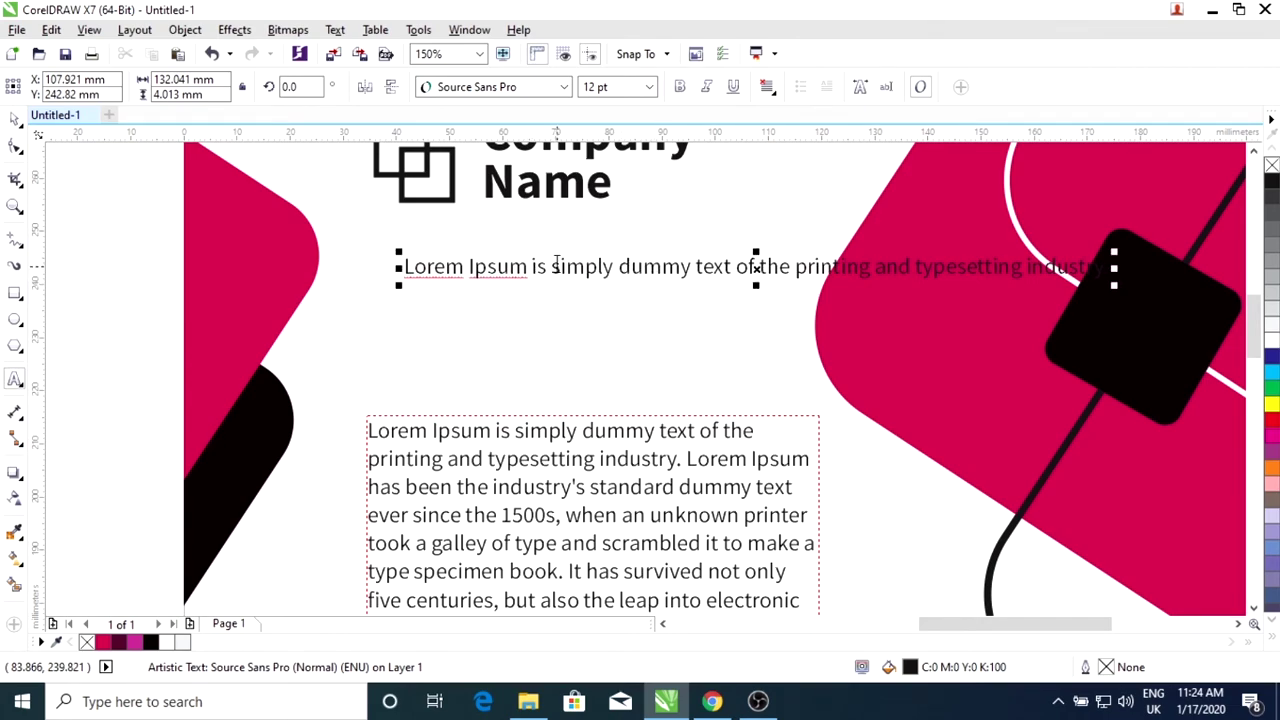
key("Return")
left_click(648, 295)
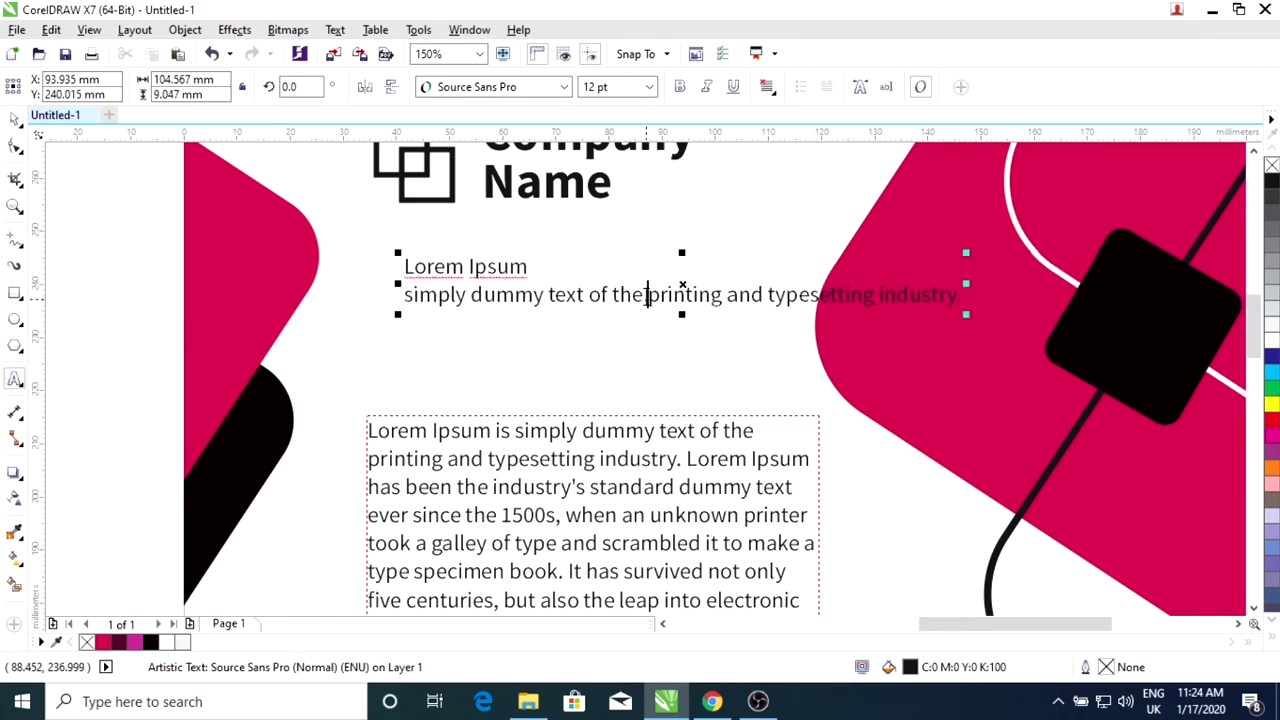
key("Return")
left_click_drag(406, 267, 573, 260)
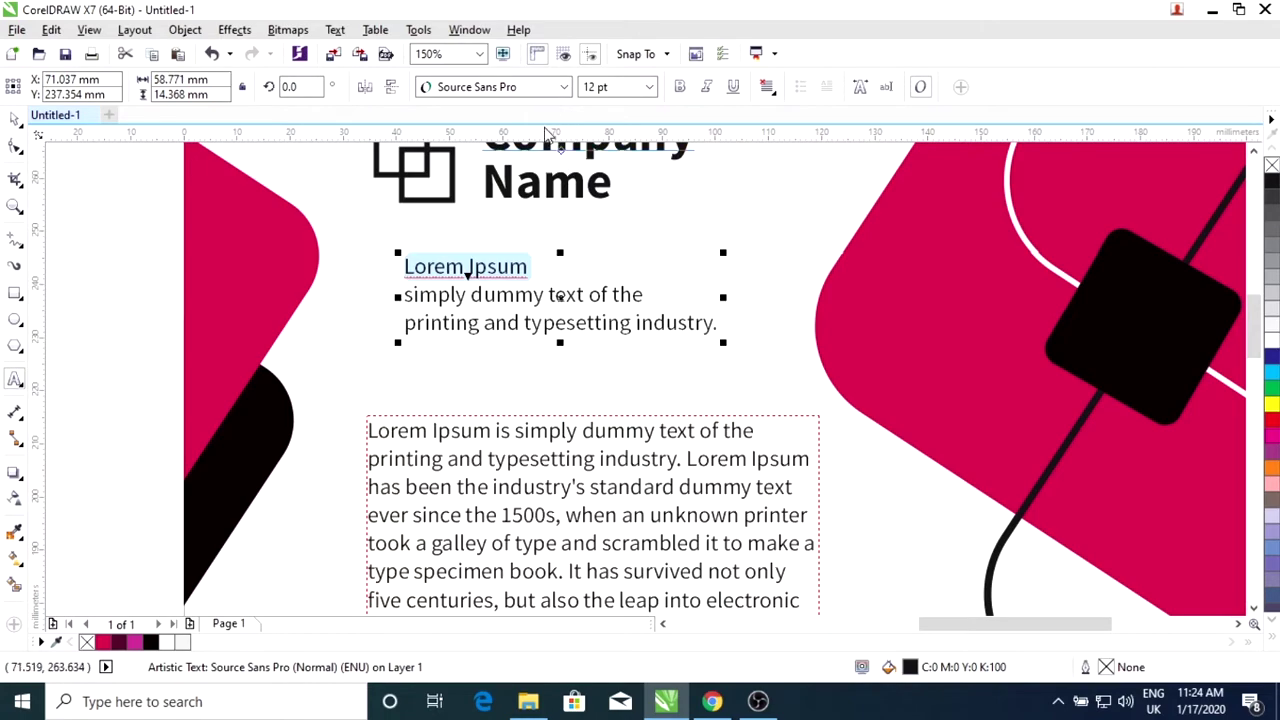
Step: Change the heading to UPPERCASE at 18 pt
left_click(335, 29)
left_click(386, 480)
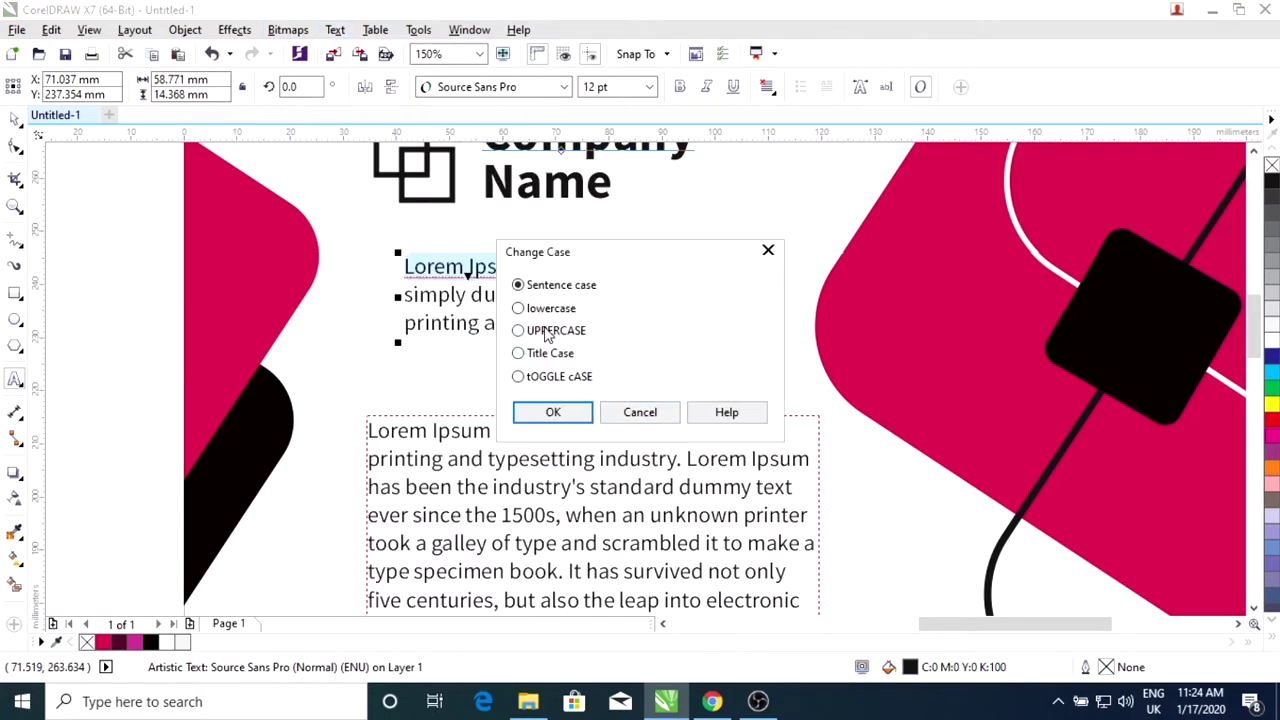
left_click(540, 330)
left_click(572, 408)
type("18")
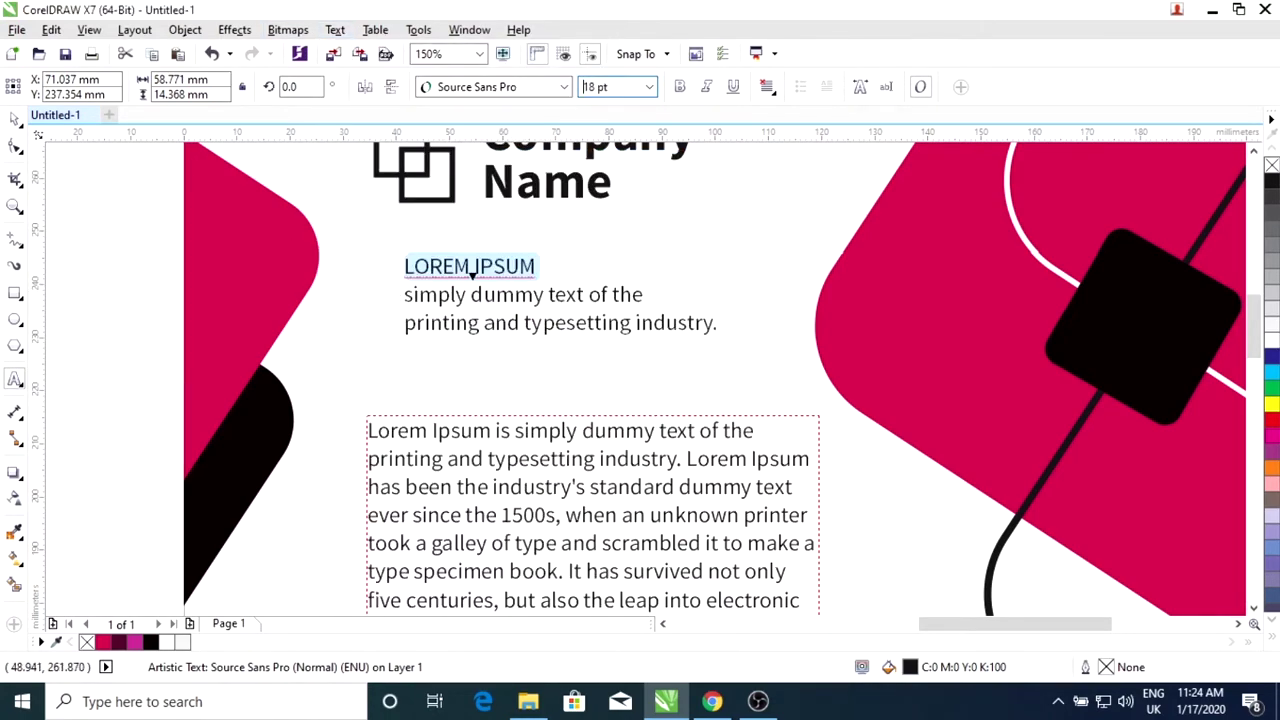
key("Return")
left_click_drag(557, 260, 571, 265)
scroll(556, 293, "down", 2)
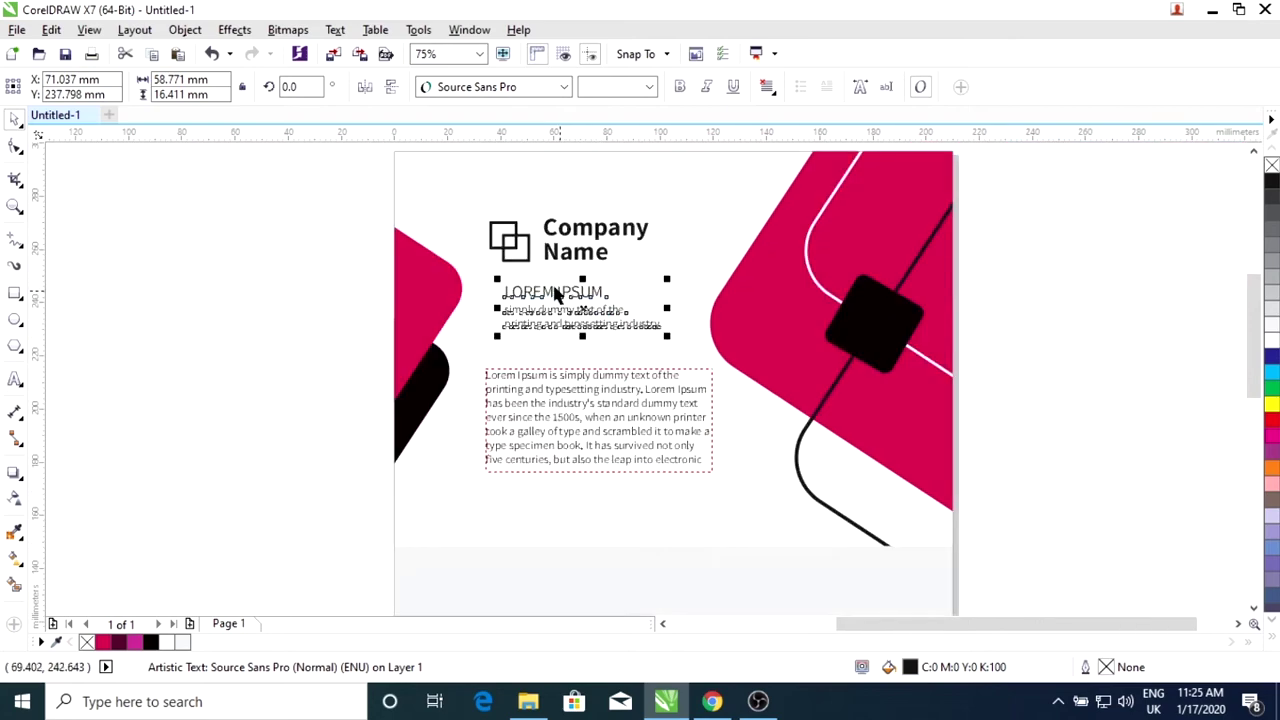
Step: Left-align the logo, heading and paragraph, then move the paragraph up beneath the heading
left_click(492, 250, "shift")
left_click(529, 378, "shift")
key("ctrl+shift+a")
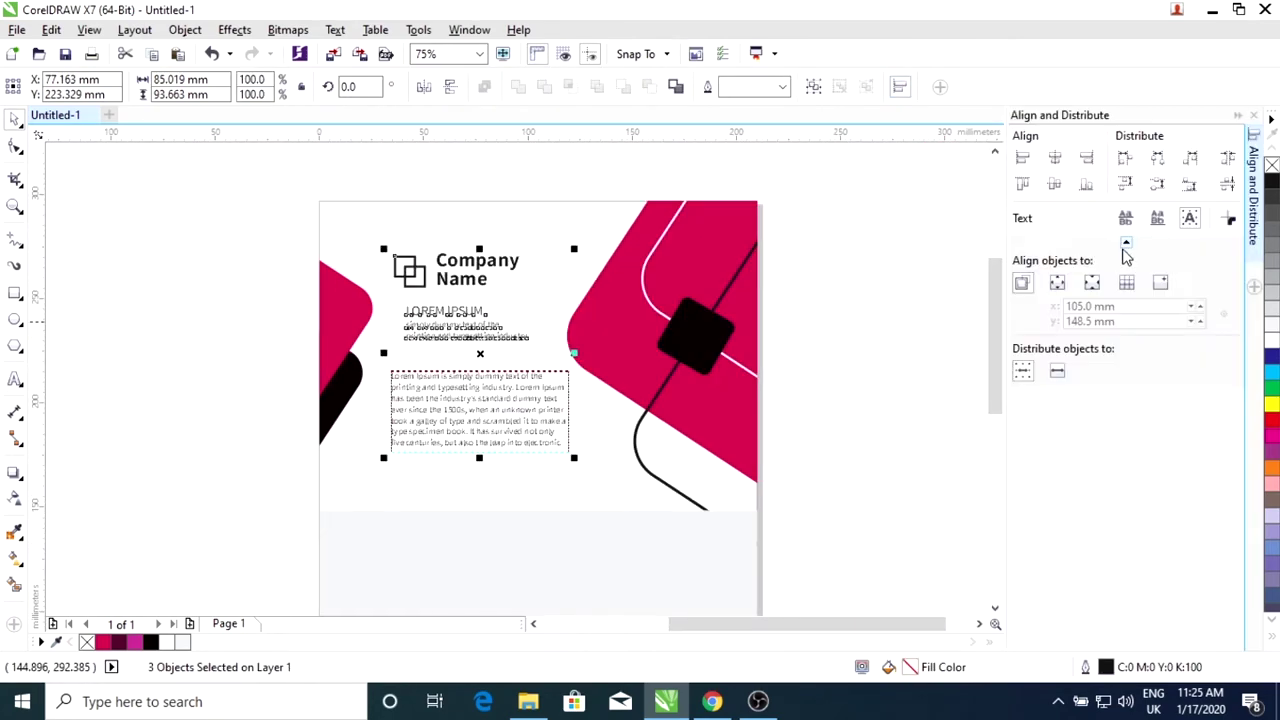
left_click(889, 238)
left_click_drag(457, 386, 448, 367)
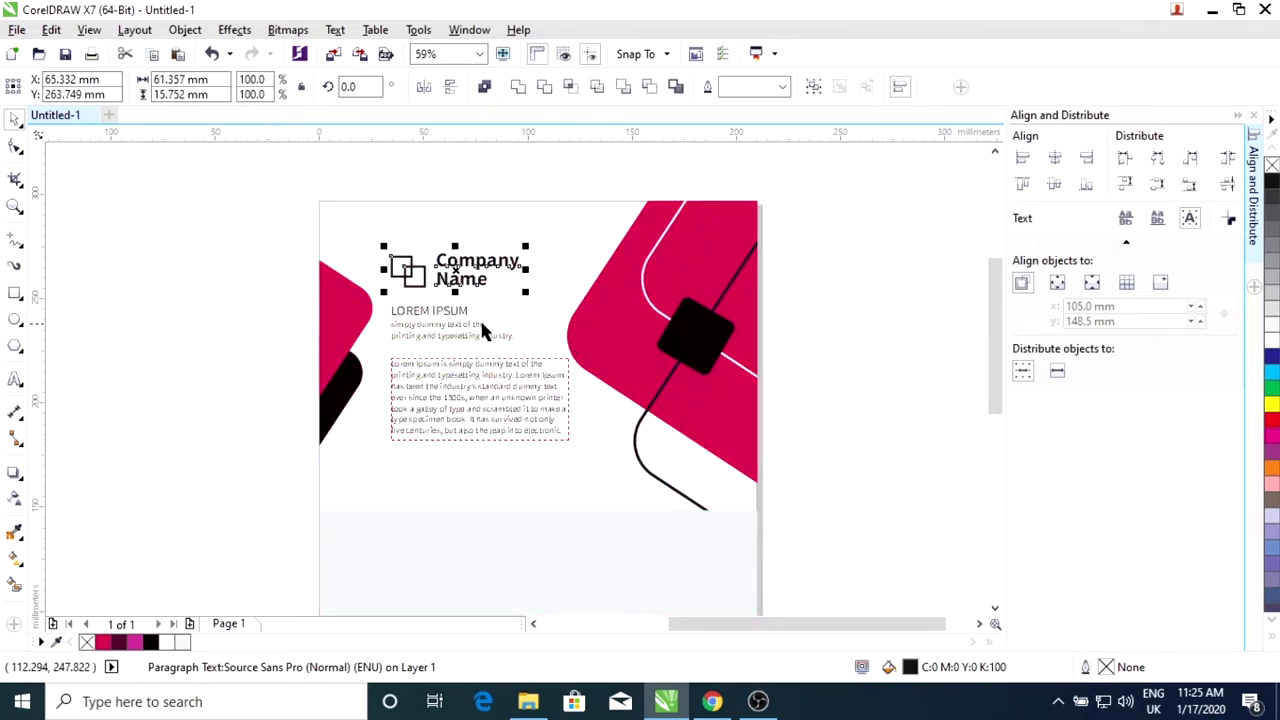
scroll(480, 318, "up", 2)
Step: Make the LOREM IPSUM heading bold
double_click(414, 296)
key("ctrl+a")
left_click(679, 86)
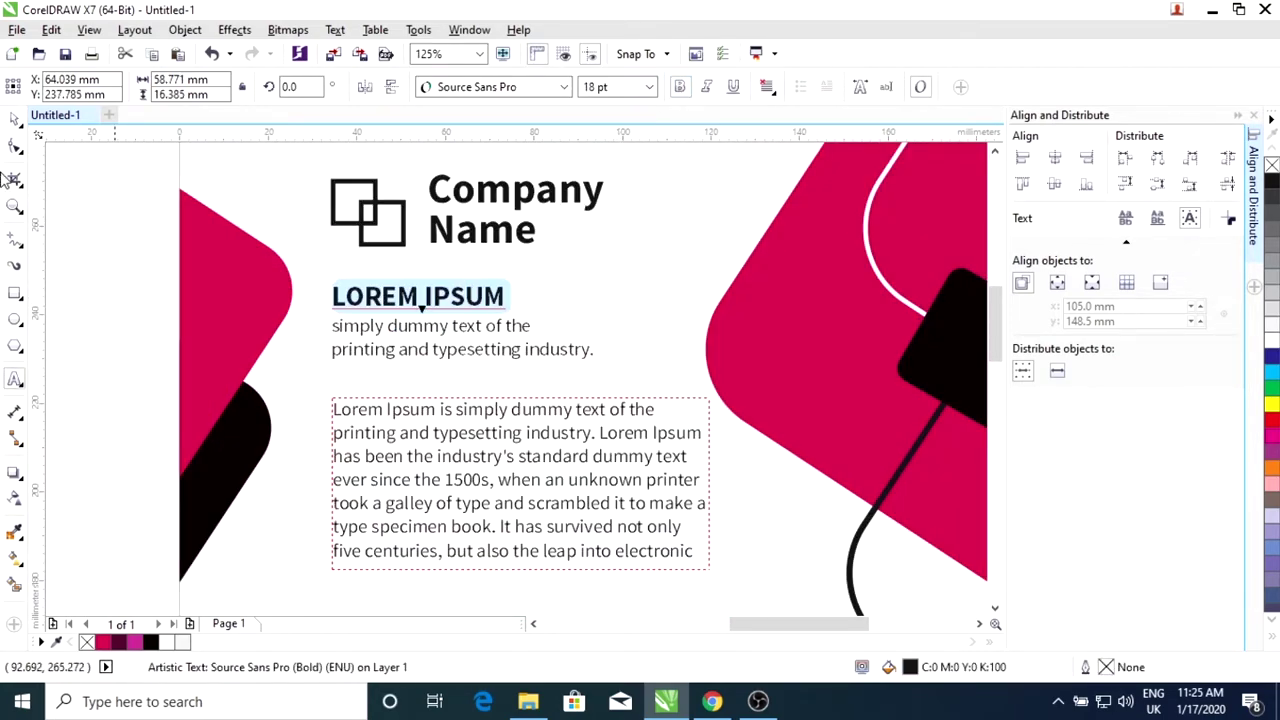
left_click(336, 326)
key("ctrl+a")
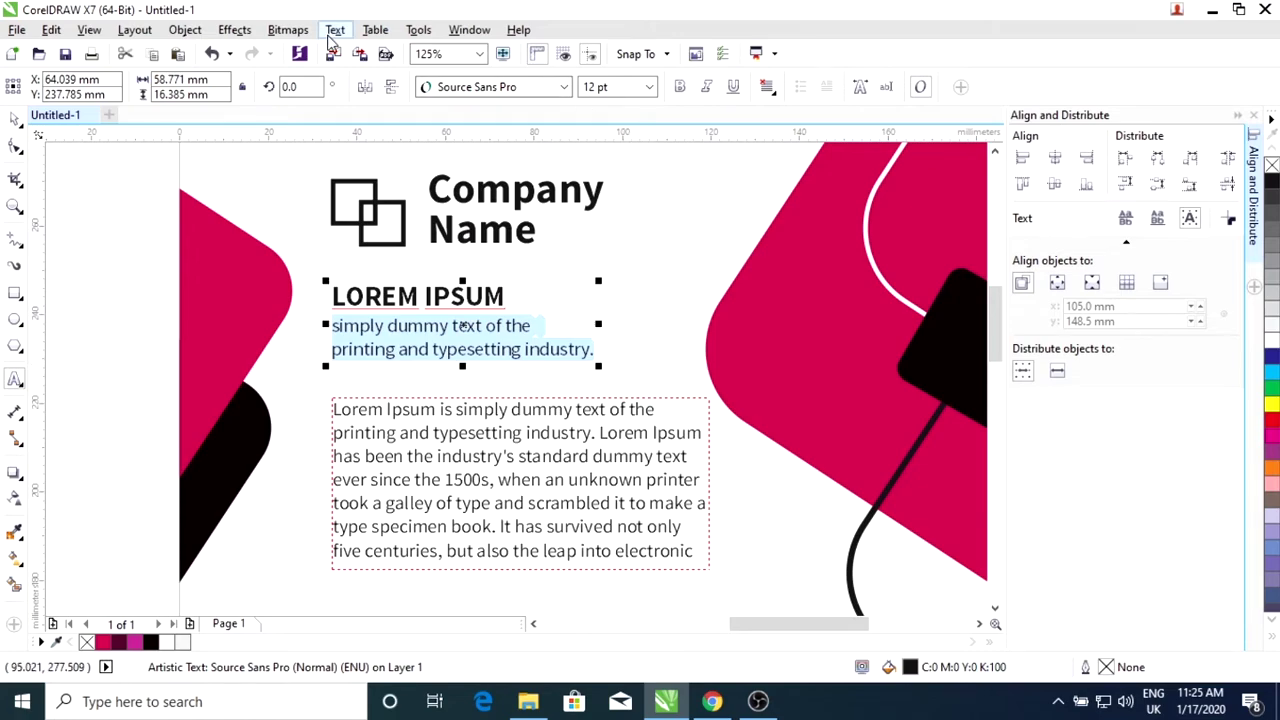
Step: Make the subtitle UPPERCASE and colour it 70% grey
left_click(335, 30)
left_click(380, 480)
left_click(540, 331)
left_click(553, 411)
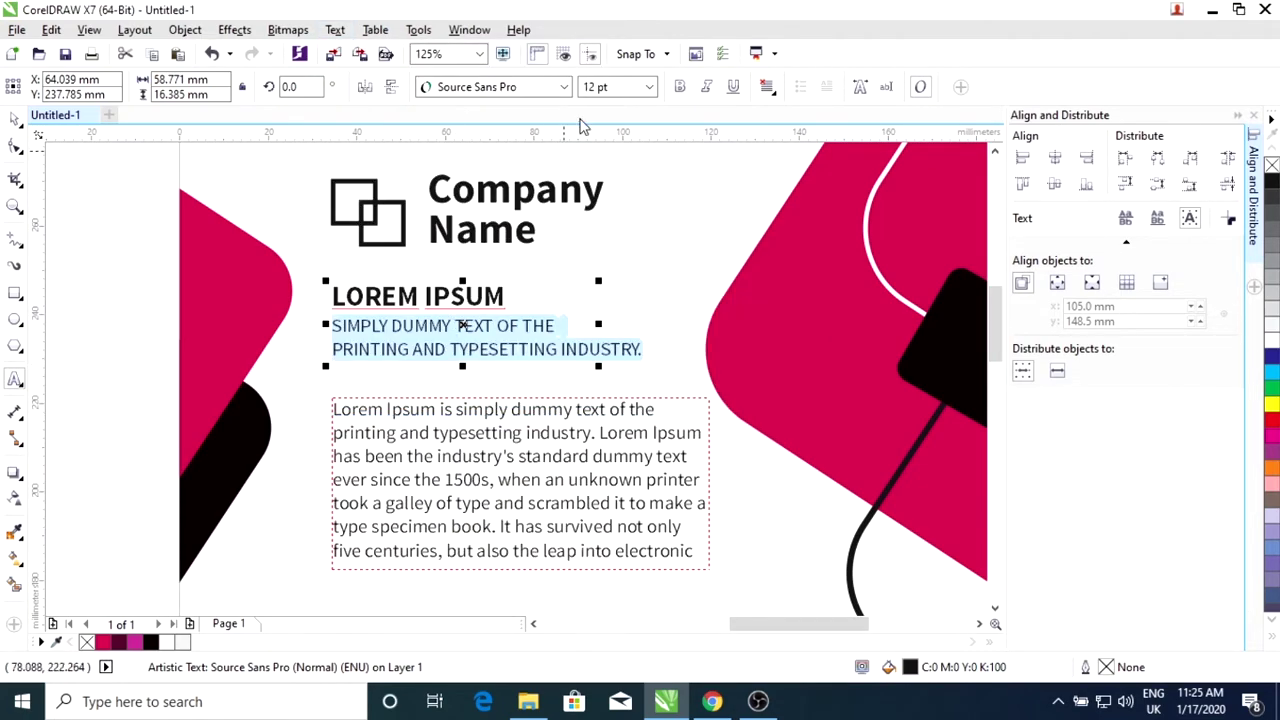
left_click(1272, 240)
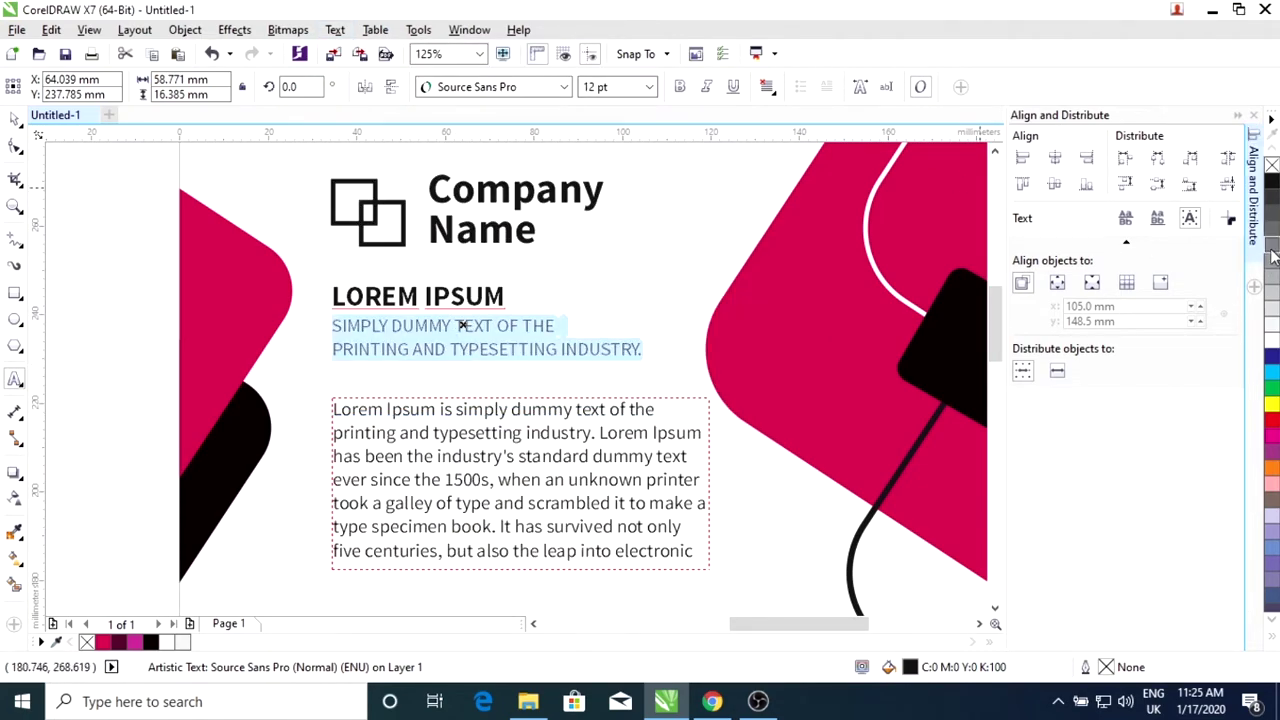
left_click(565, 87)
key("Escape")
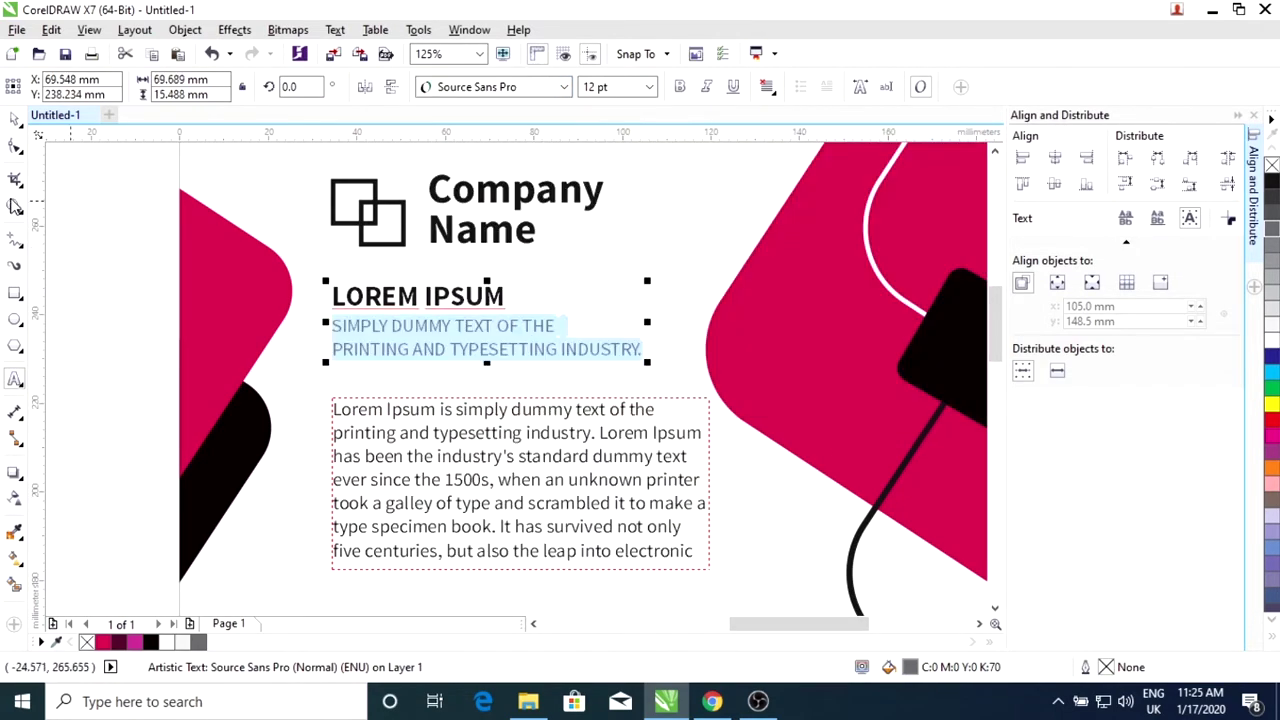
key("ctrl+space")
Step: Copy the magenta square's fill onto the Company Name text with Copy Properties From
scroll(580, 437, "down", 2)
left_click(580, 437)
left_click(537, 330)
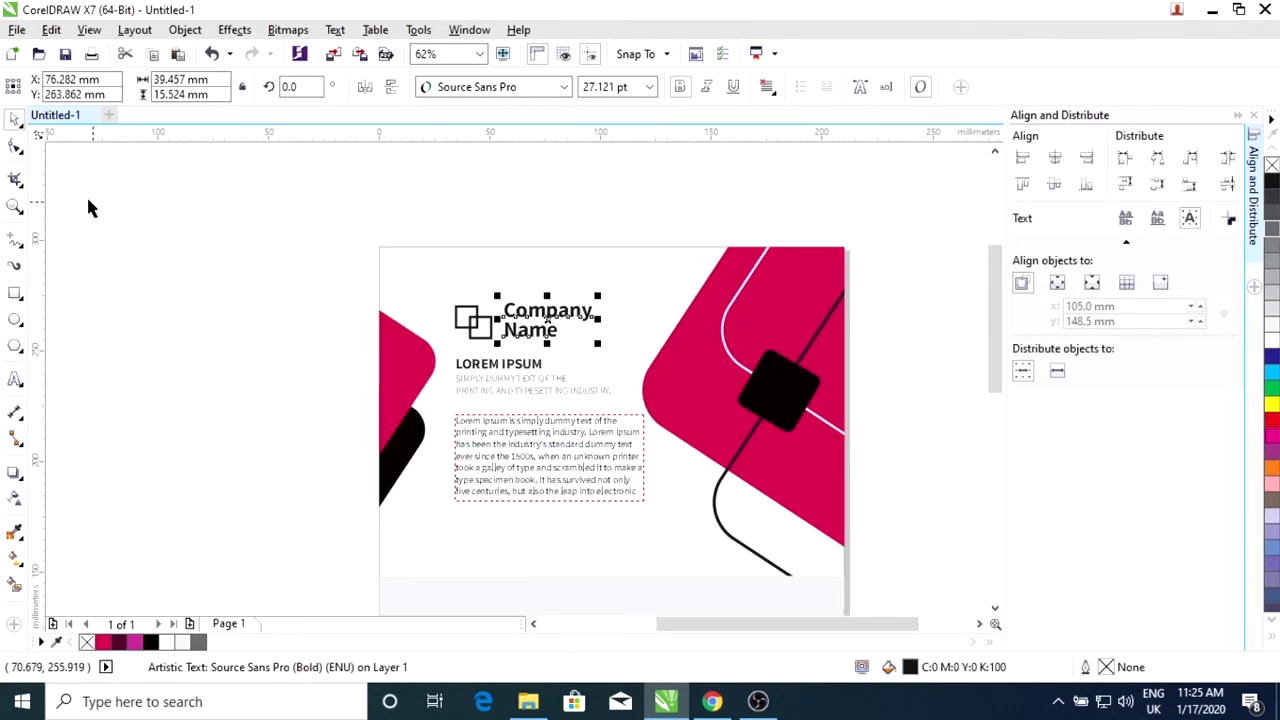
key("F10")
scroll(429, 338, "down", 1)
scroll(429, 338, "up", 1)
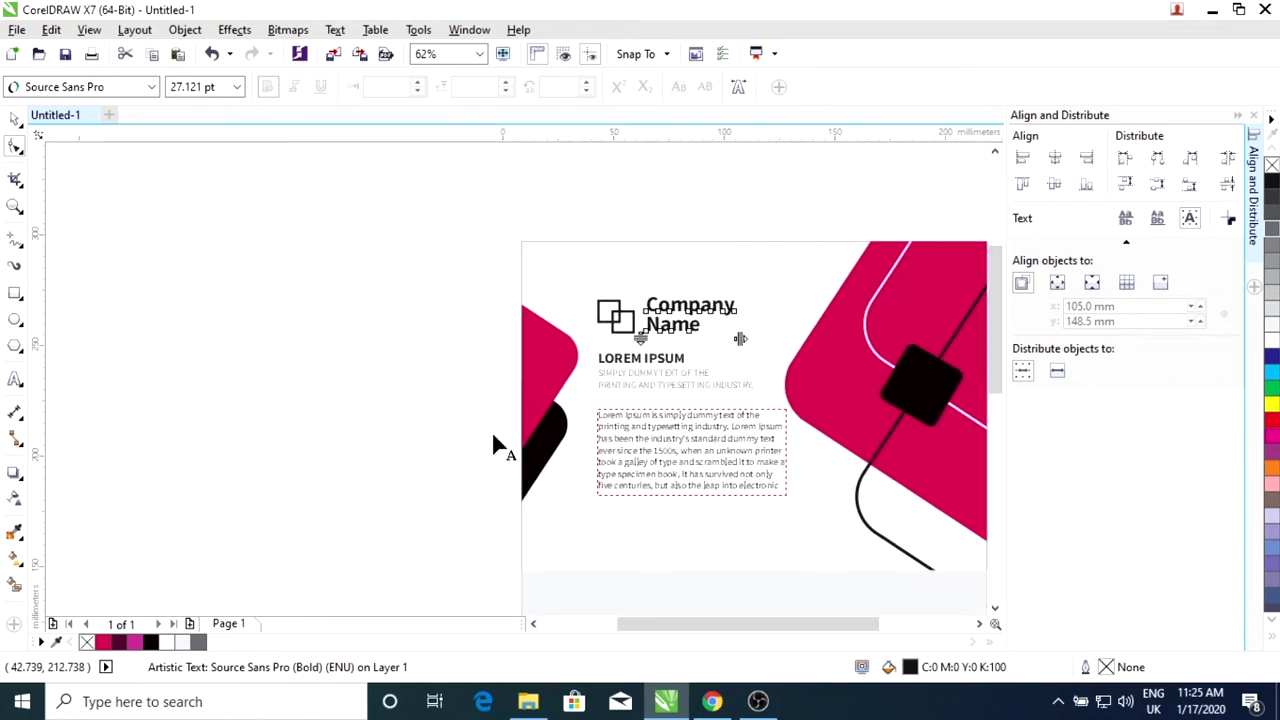
scroll(494, 445, "down", 1)
key("space")
left_click(51, 29)
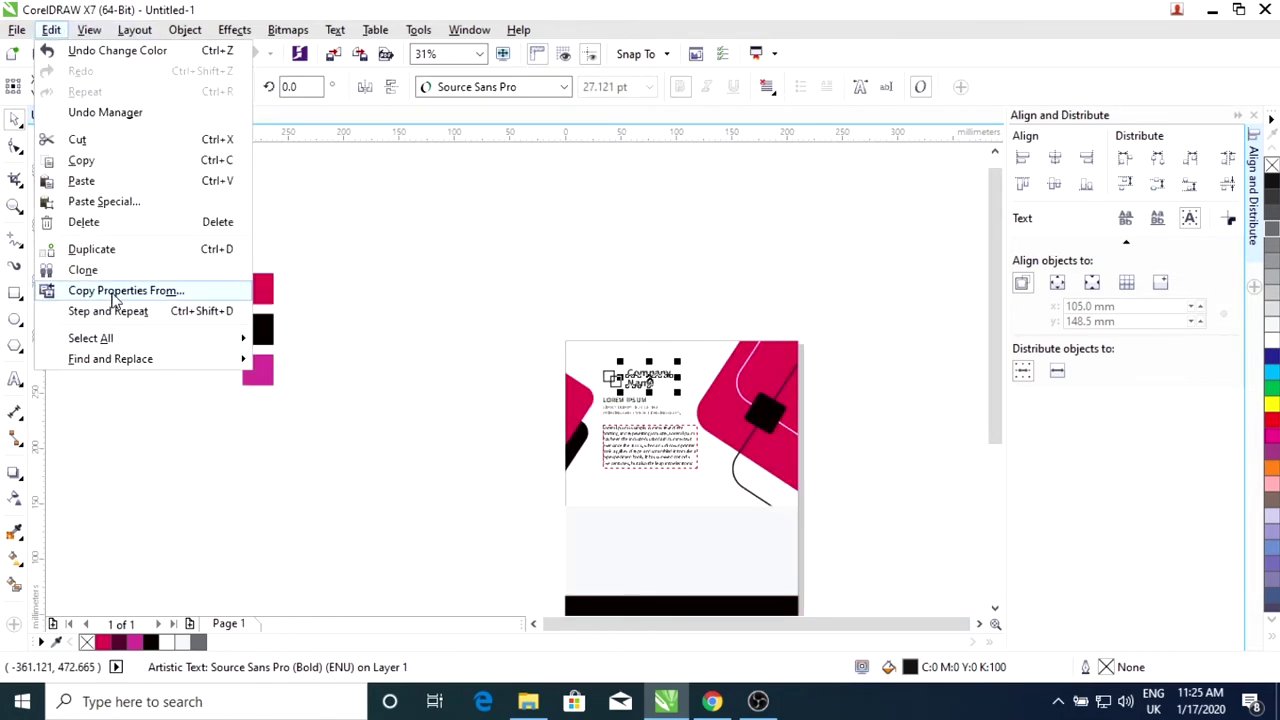
left_click(115, 290)
left_click(503, 330)
left_click(651, 385)
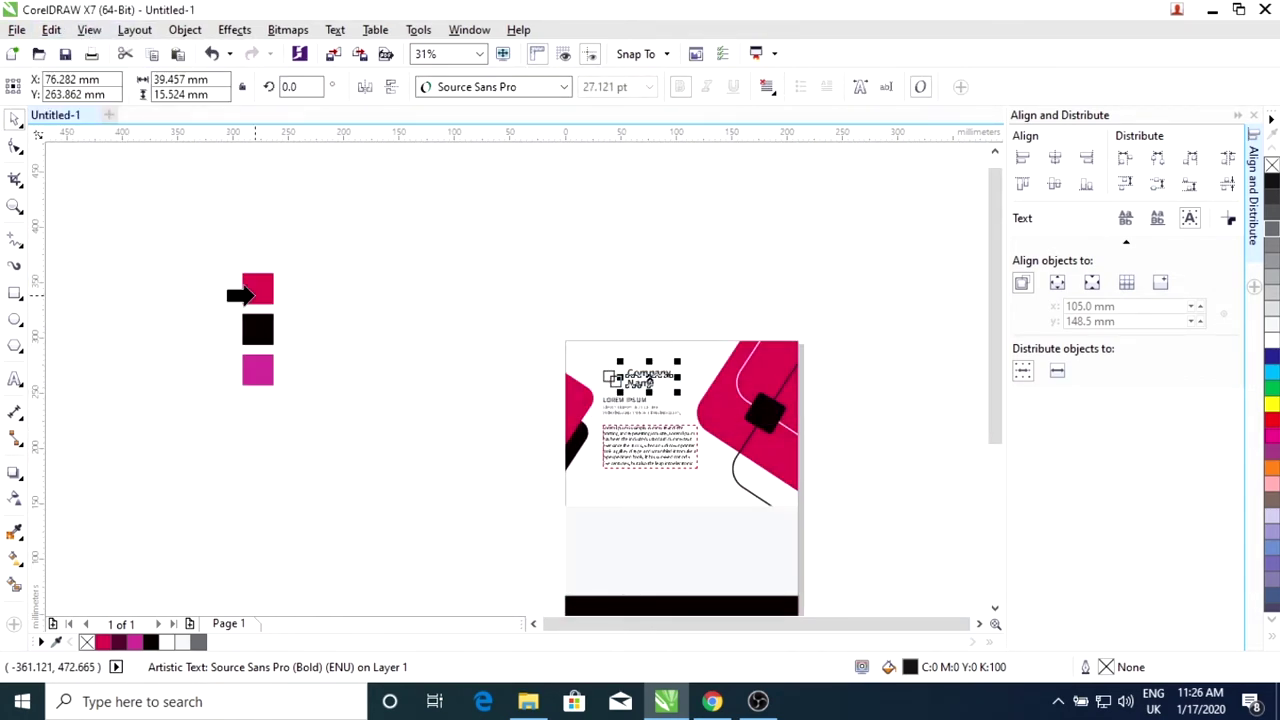
left_click(240, 295)
Step: Select the four letters of 'Name' so it stays dark while 'Company' is magenta
scroll(640, 380, "up", 1)
scroll(560, 372, "up", 1)
key("F10")
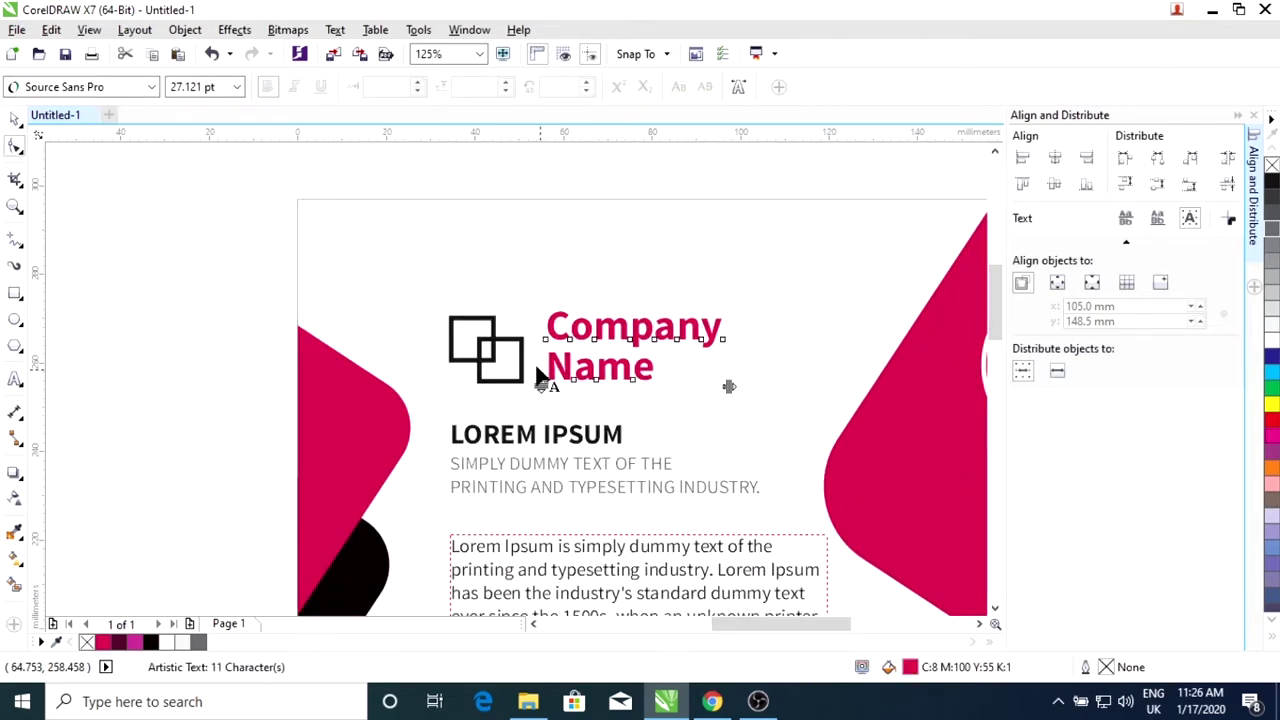
left_click_drag(540, 378, 800, 370)
key("space")
scroll(614, 428, "down", 1)
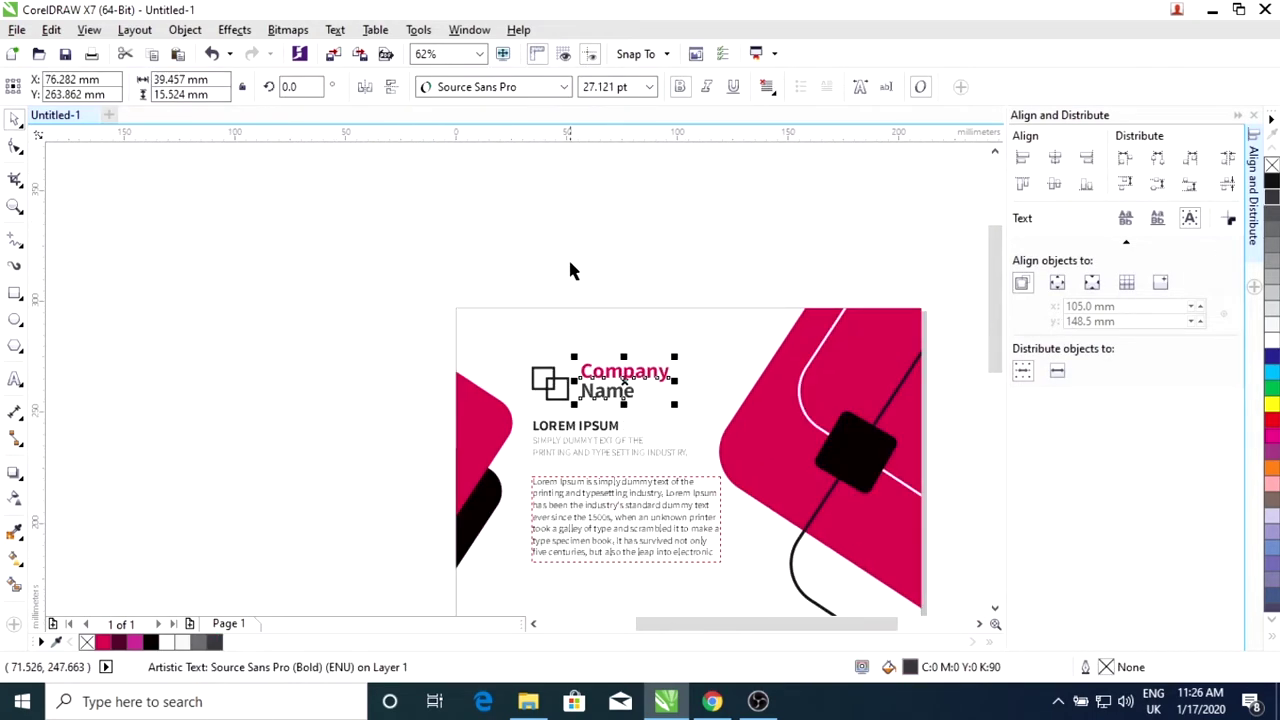
left_click(570, 262)
scroll(570, 262, "down", 1)
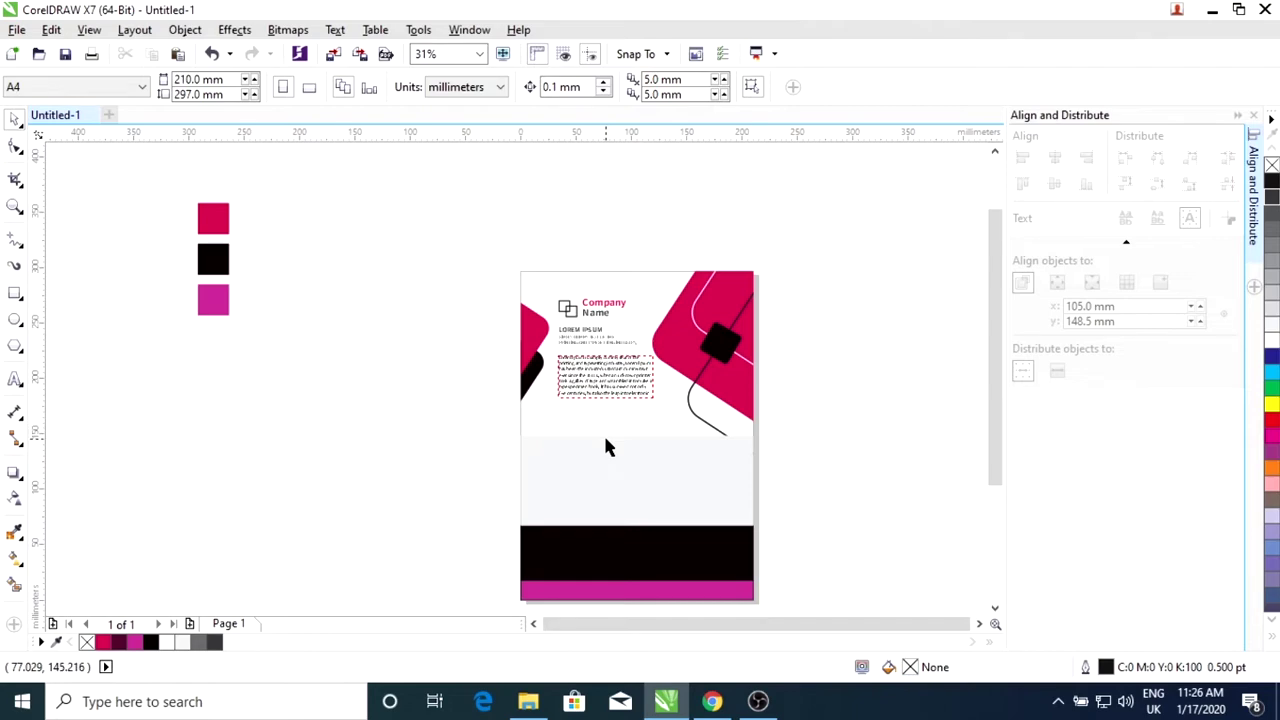
Step: Enlarge the top paragraph frame taller and slightly wider to show more text
scroll(606, 446, "up", 1)
left_click(731, 420)
scroll(731, 420, "down", 1)
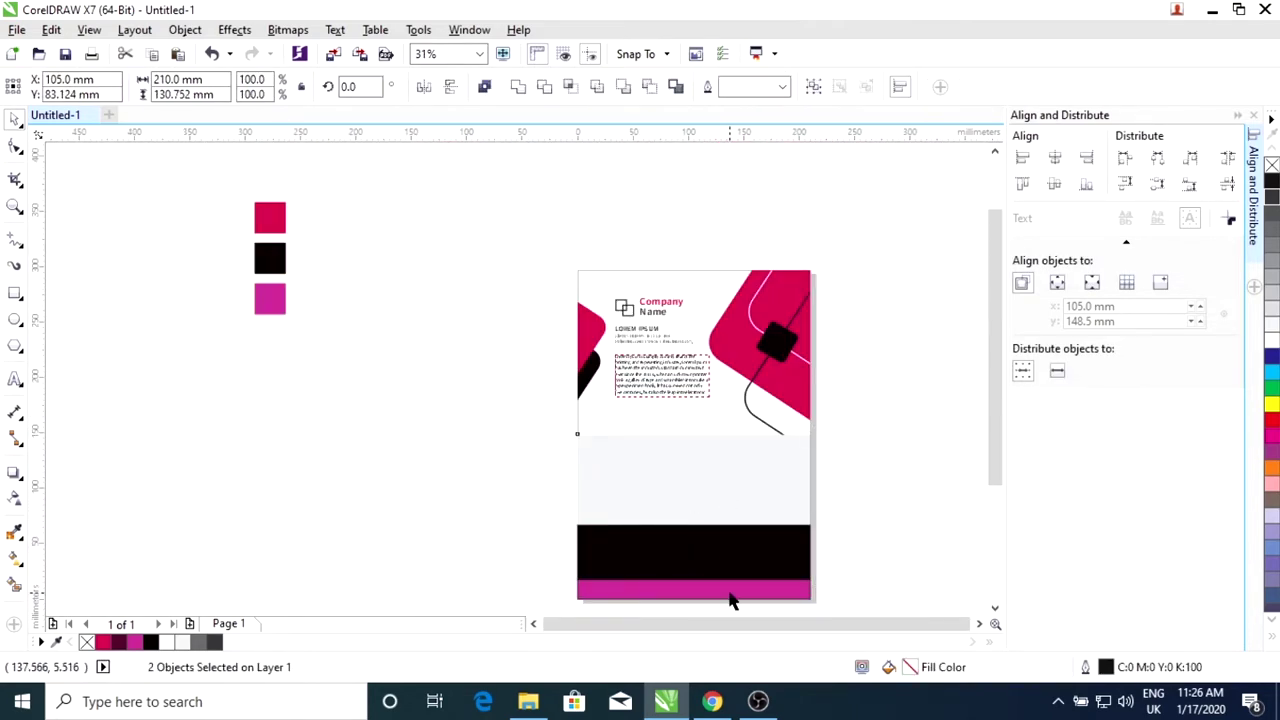
key("Escape")
scroll(708, 462, "up", 1)
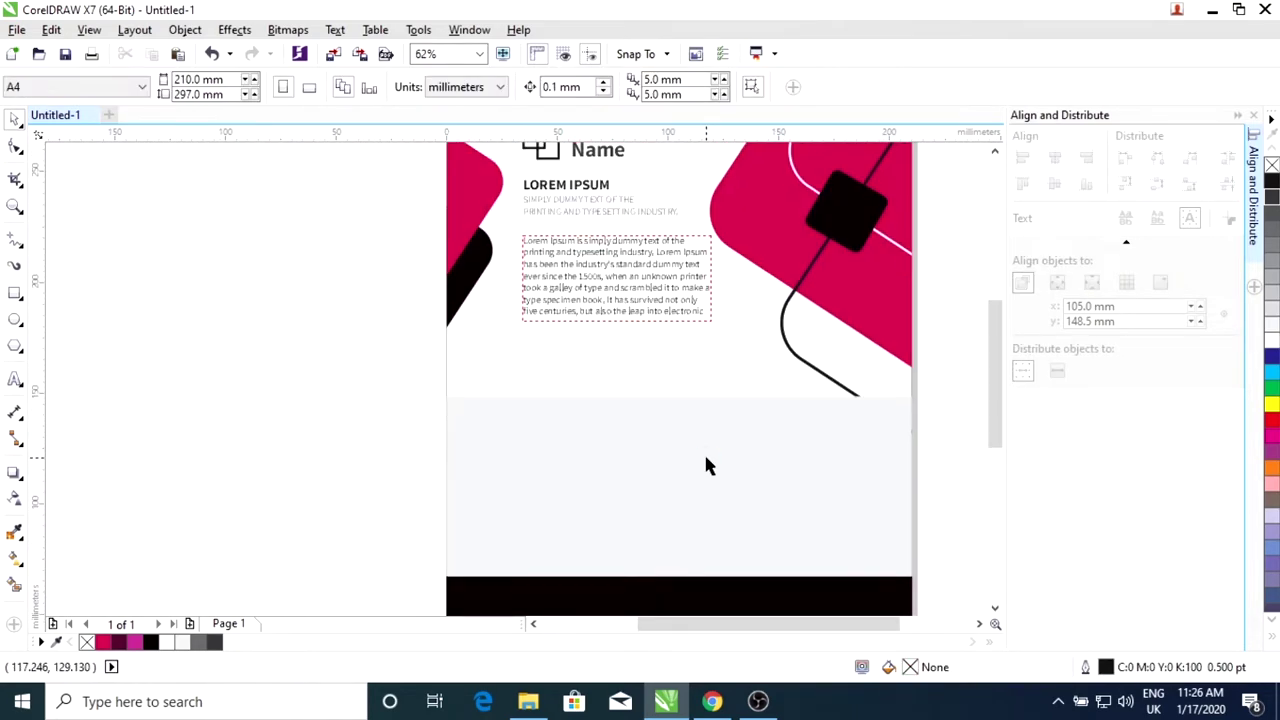
scroll(706, 466, "down", 1)
scroll(614, 214, "up", 1)
left_click(656, 236)
left_click_drag(656, 237, 656, 252)
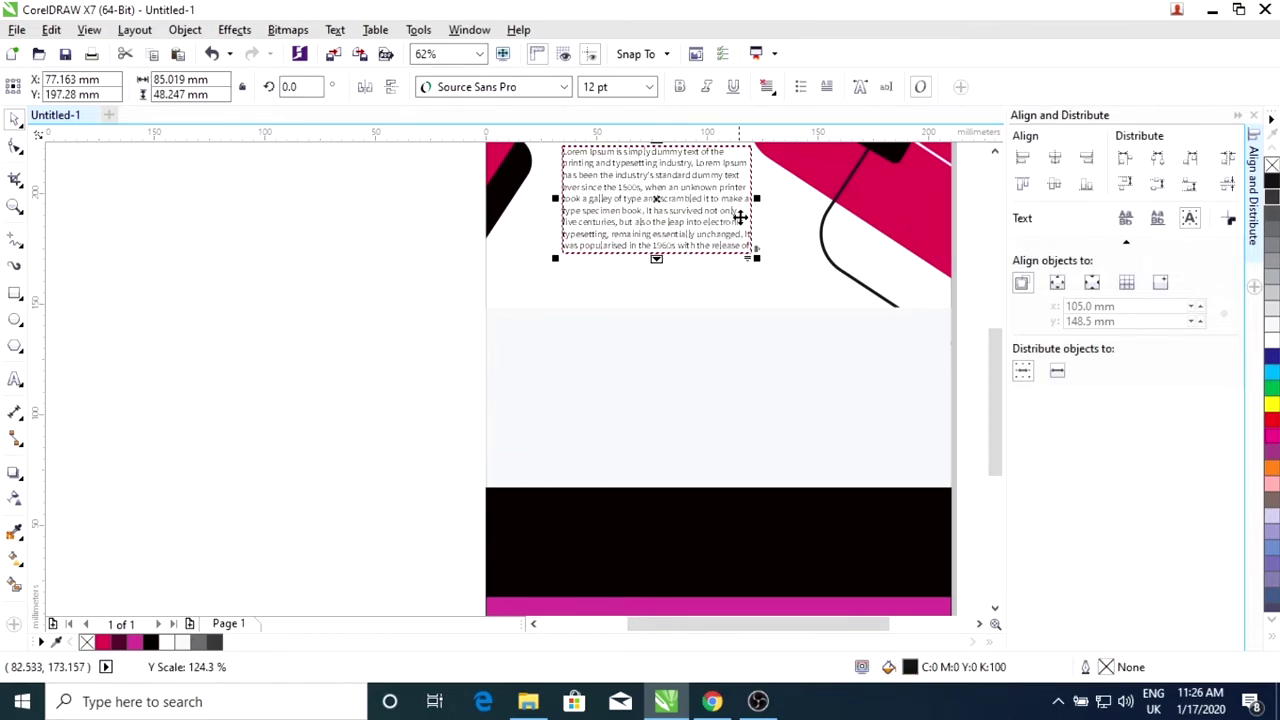
mouse_move(757, 200)
left_mouse_down()
mouse_move(771, 200)
mouse_move(757, 200)
left_mouse_up()
key("Escape")
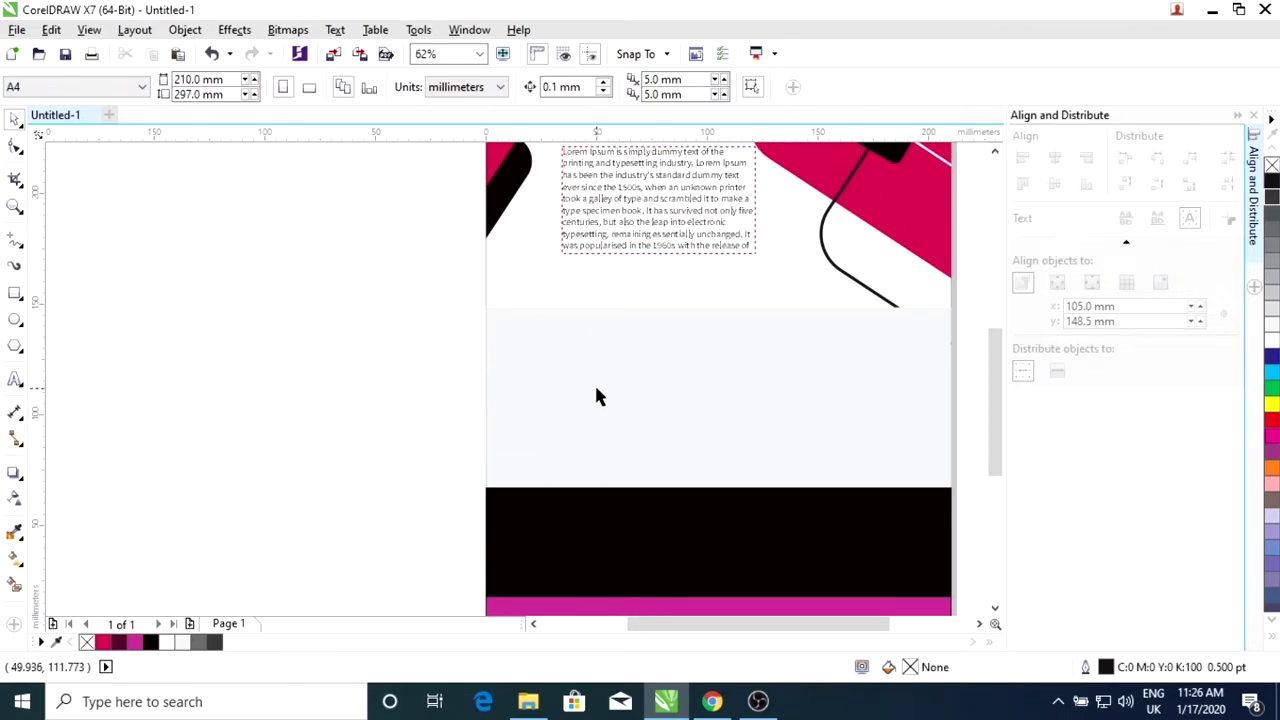
scroll(594, 392, "down", 1)
scroll(594, 392, "up", 1)
Step: Add a bold Source Sans Pro 'Business Solution' heading in the grey band with a paragraph copy below
left_click(15, 381)
left_click(569, 355)
type("Business")
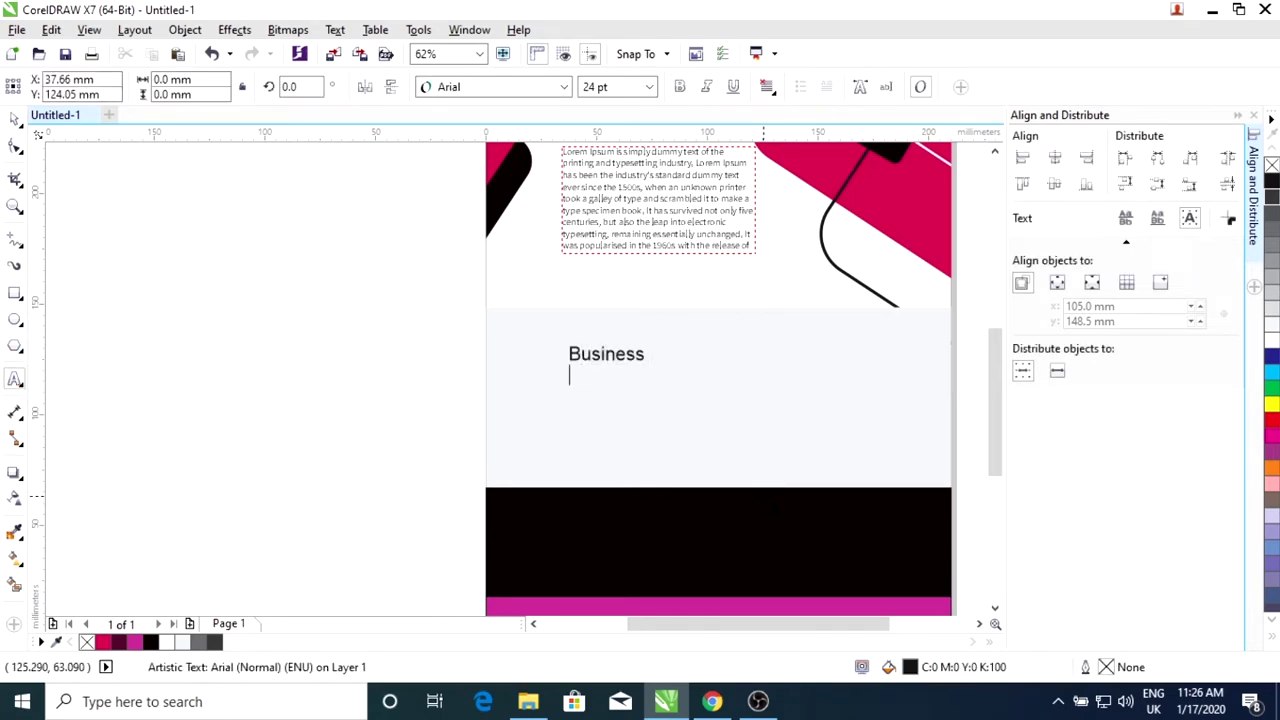
key("ctrl+space")
left_click(564, 87)
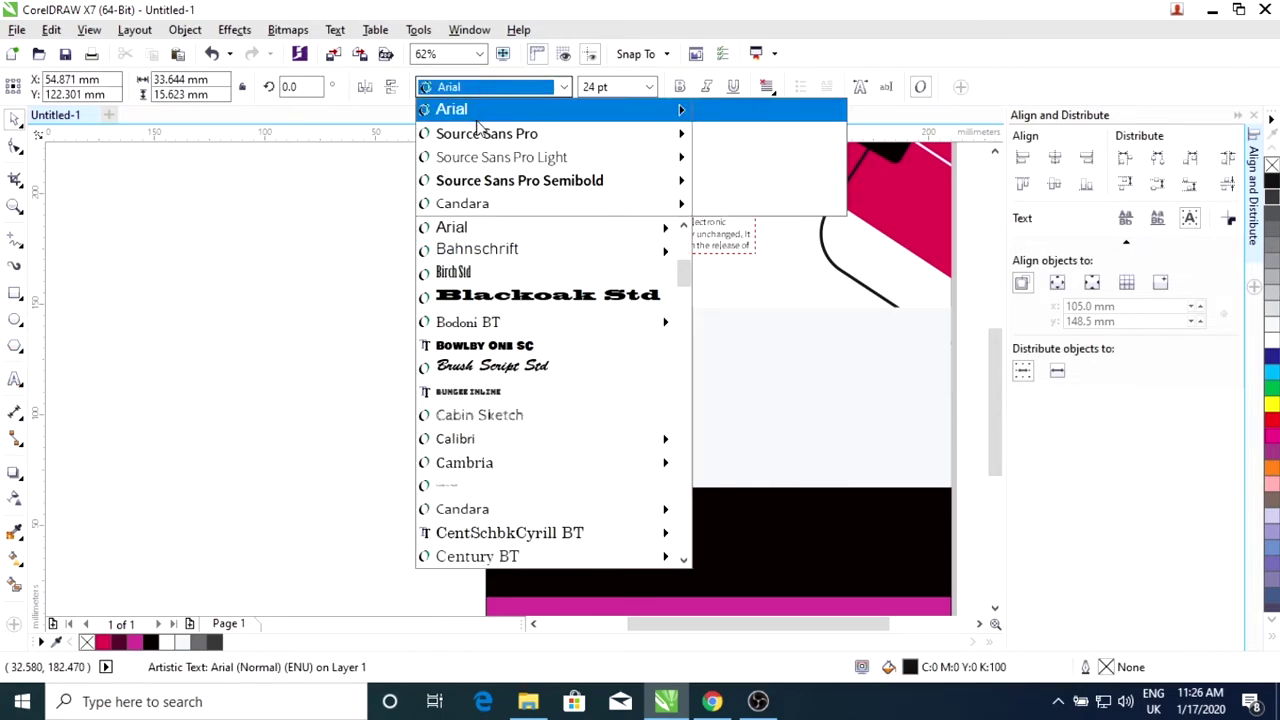
left_click(528, 131)
left_click(679, 87)
left_click(15, 147)
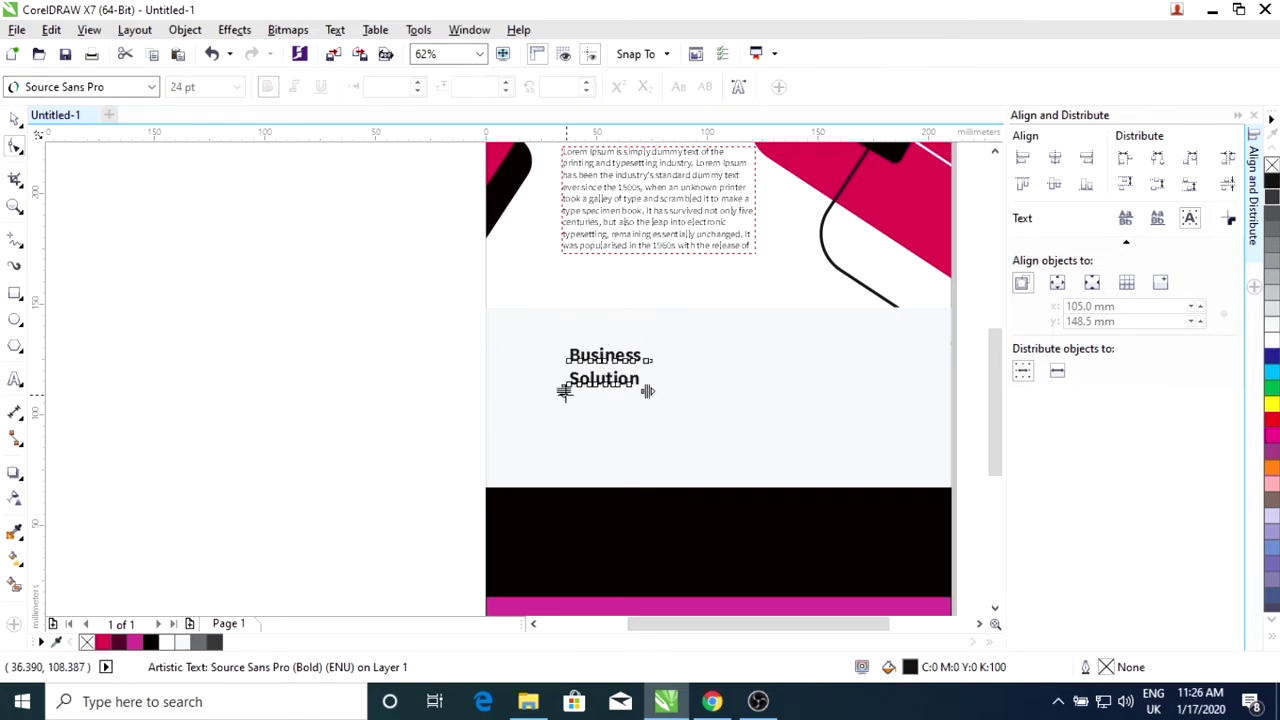
left_click_drag(567, 378, 594, 368)
key("space")
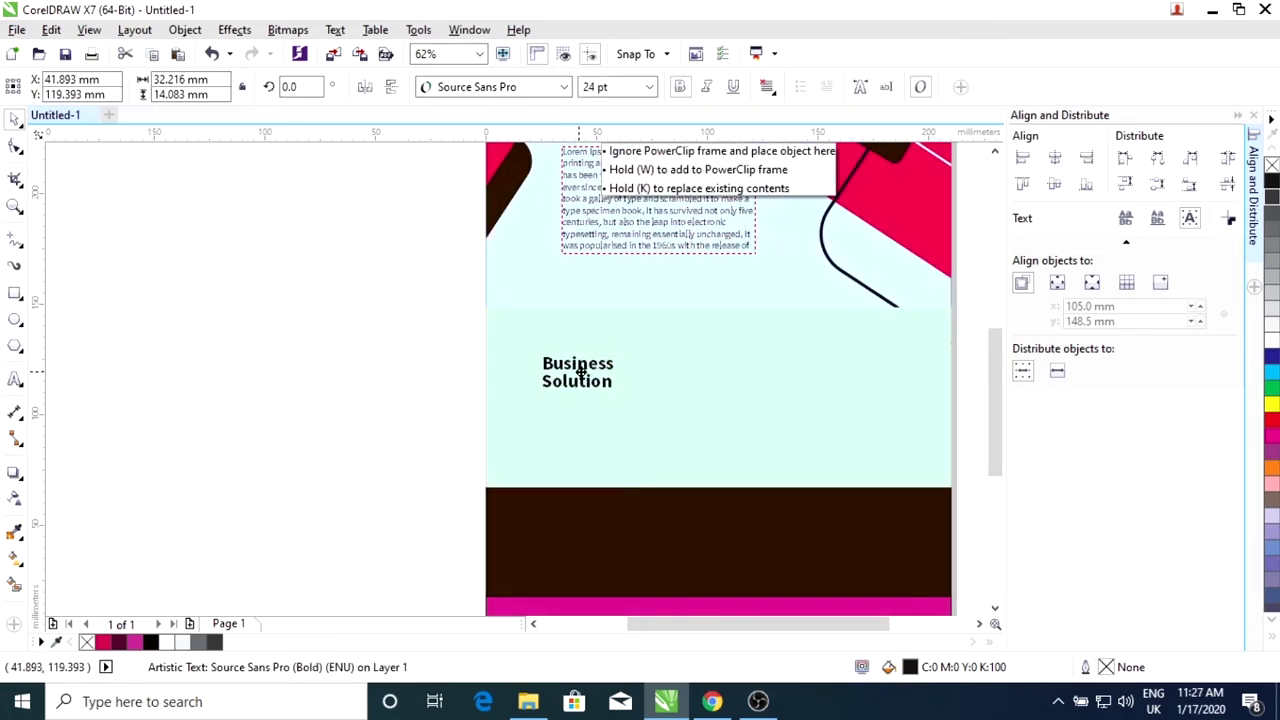
left_click_drag(611, 192, 620, 412)
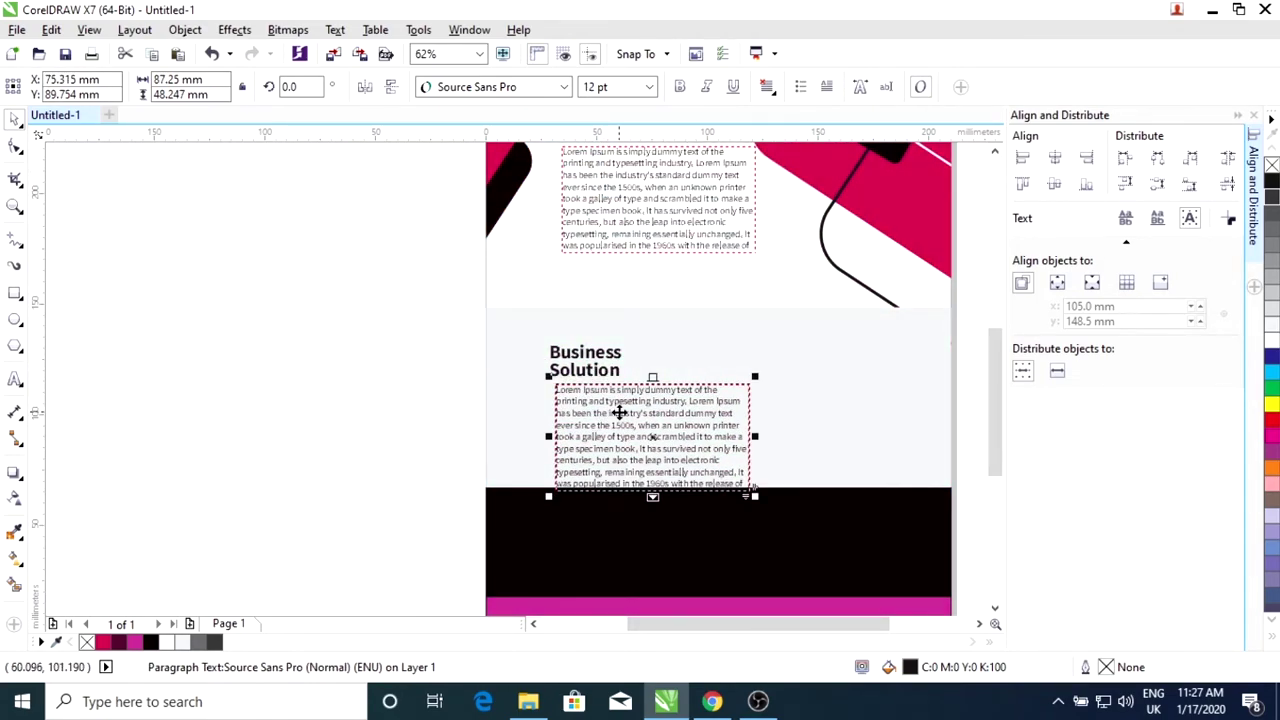
Step: Shorten and narrow the copied paragraph frame, then left-align it with its heading
left_click_drag(652, 496, 652, 454)
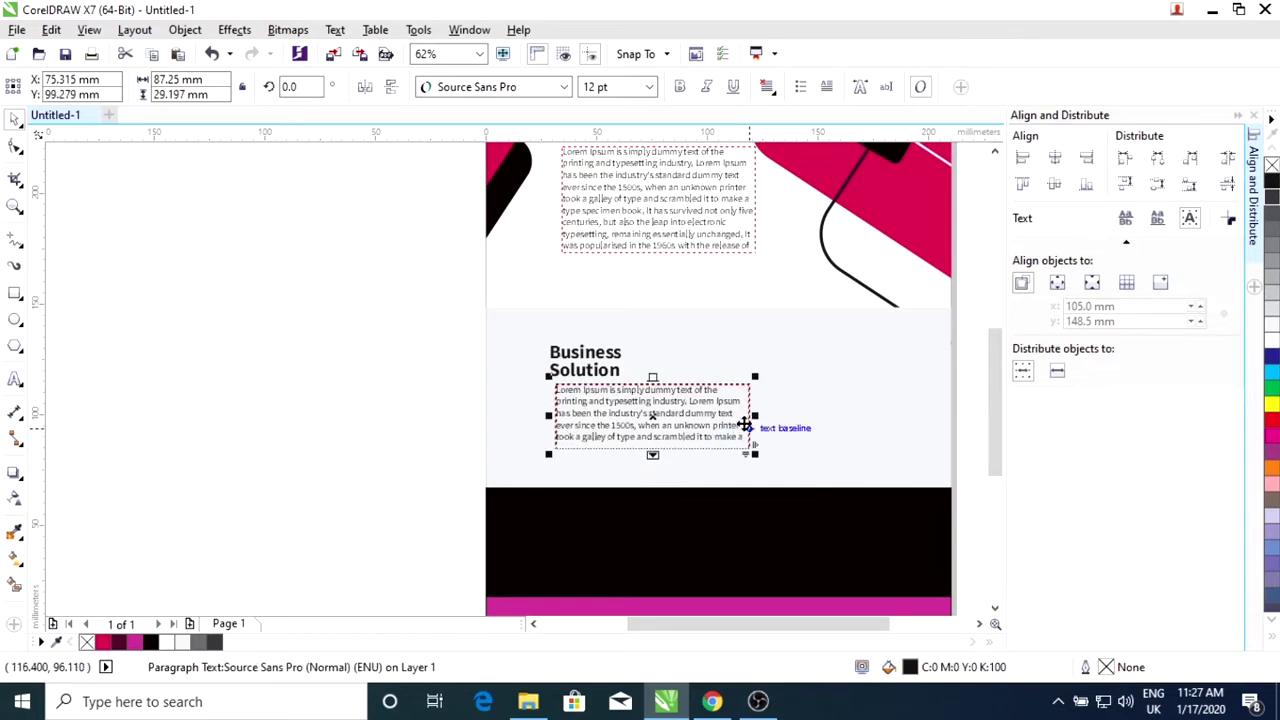
left_click_drag(752, 415, 707, 415)
left_click(330, 365)
left_click(585, 360, "shift")
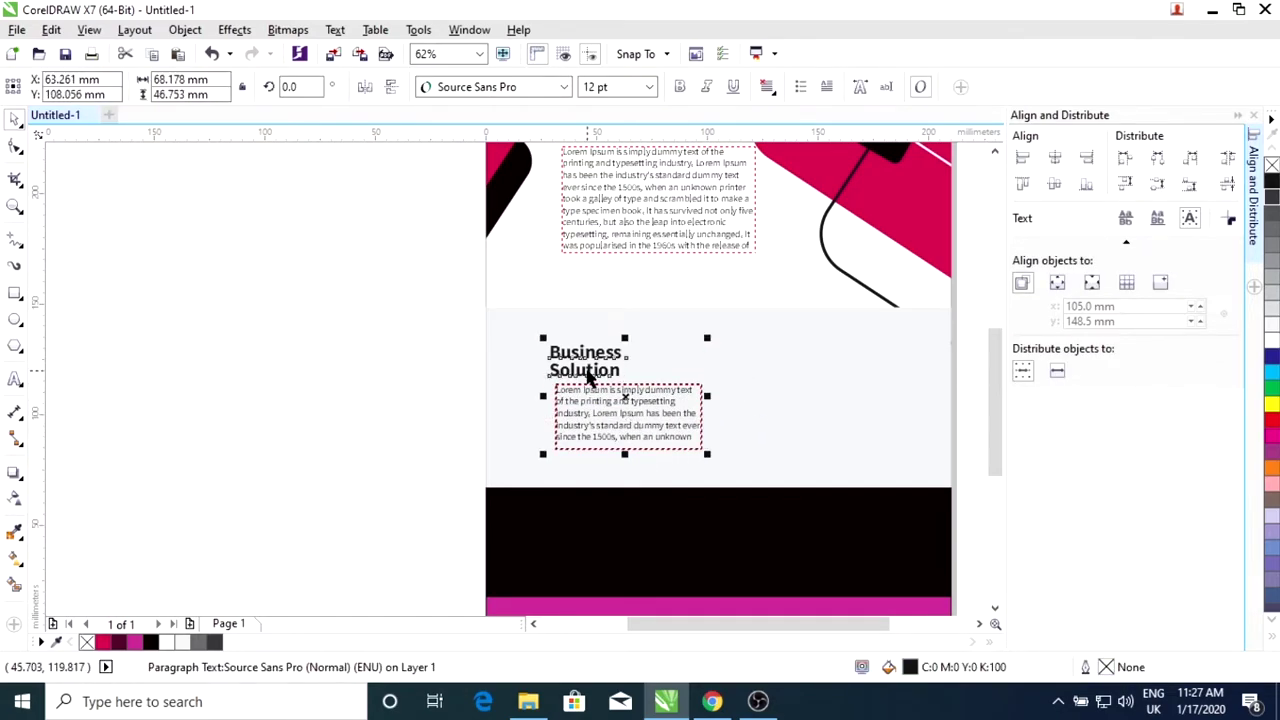
key("l")
left_click(331, 358)
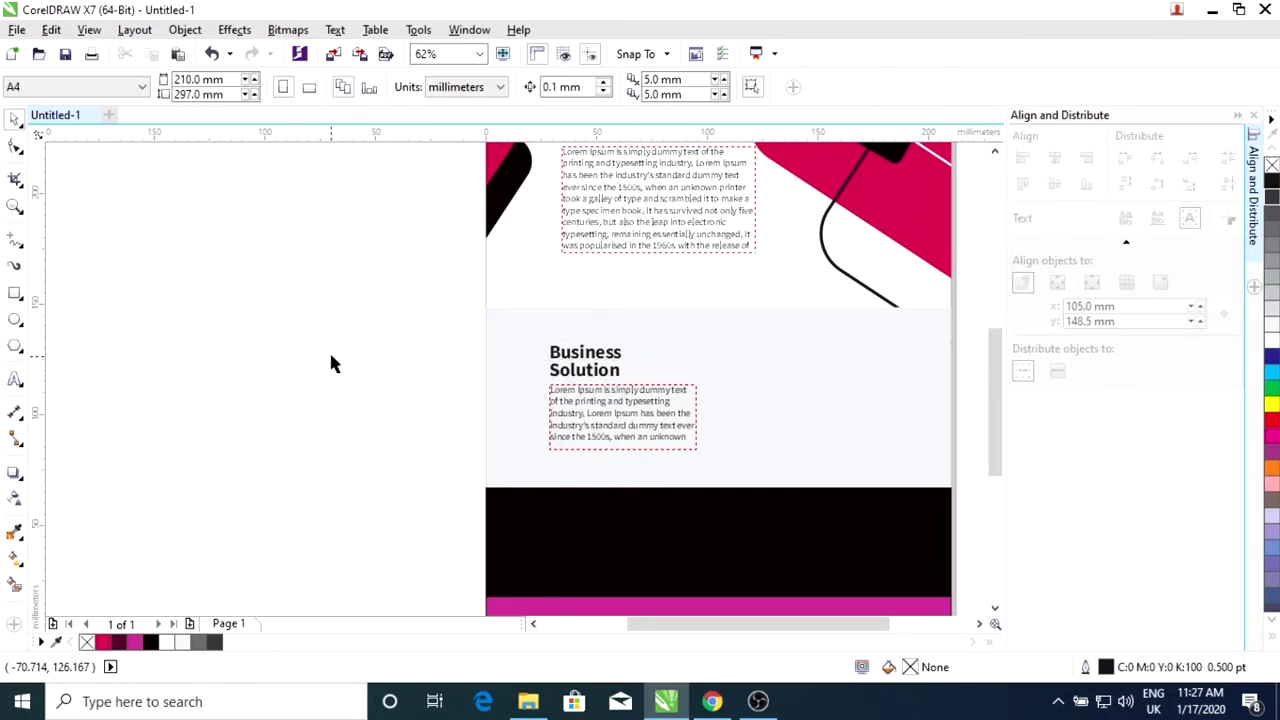
Step: Fine-tune the paragraph frame, slightly narrower and taller to show more text
left_click(660, 424)
left_click_drag(697, 418, 680, 418)
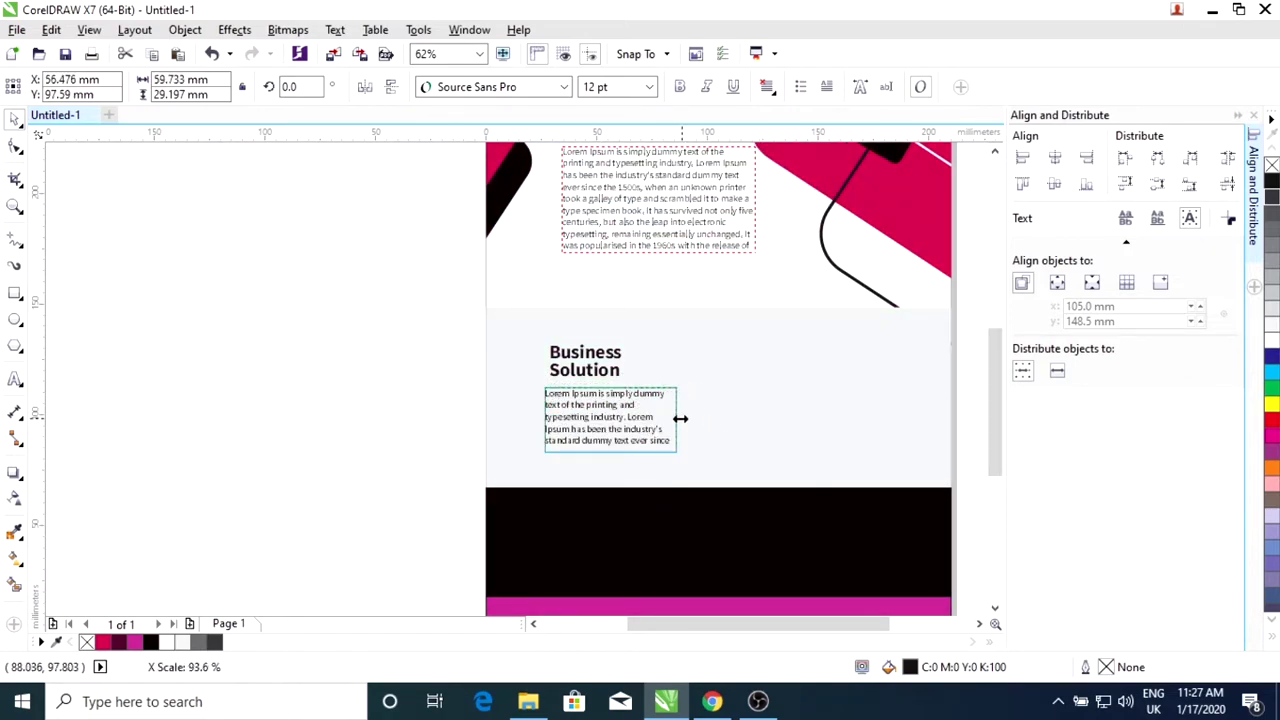
left_click_drag(610, 452, 612, 471)
left_click(441, 408)
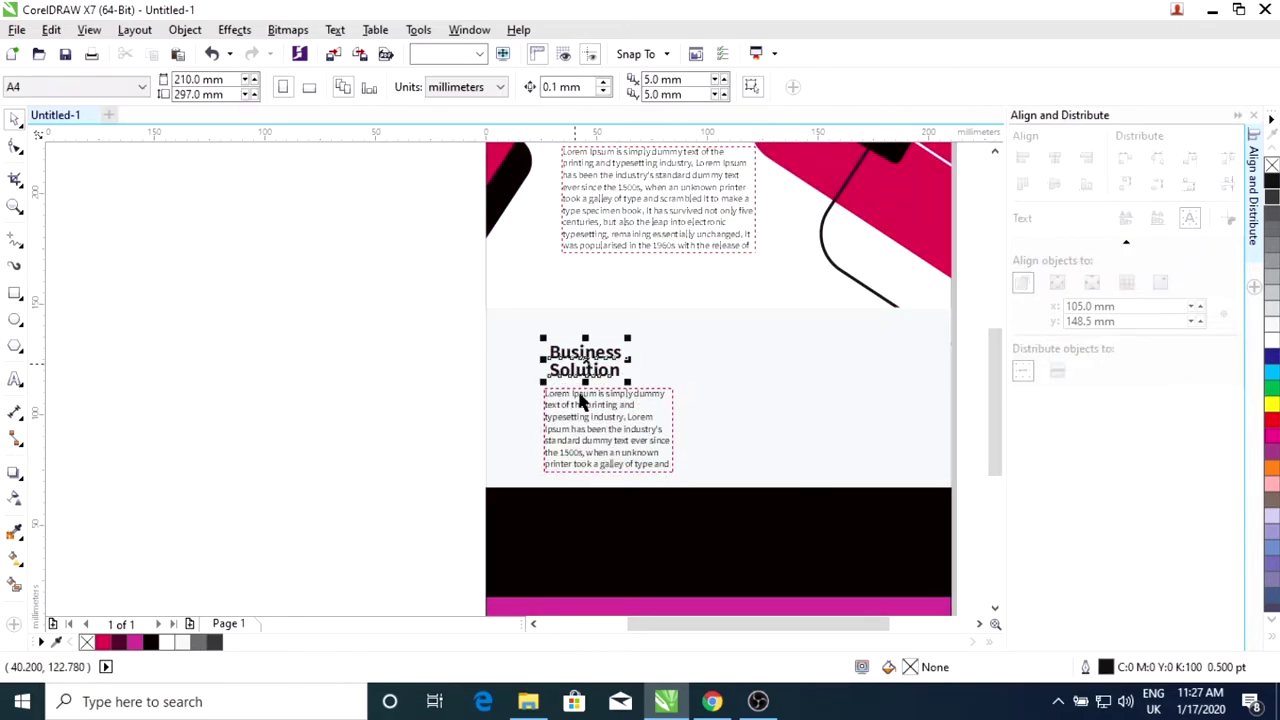
left_click(493, 359)
Step: Copy the heading and paragraph column to the right twice, narrowing the left paragraph, to make three columns
left_click_drag(414, 323, 714, 526)
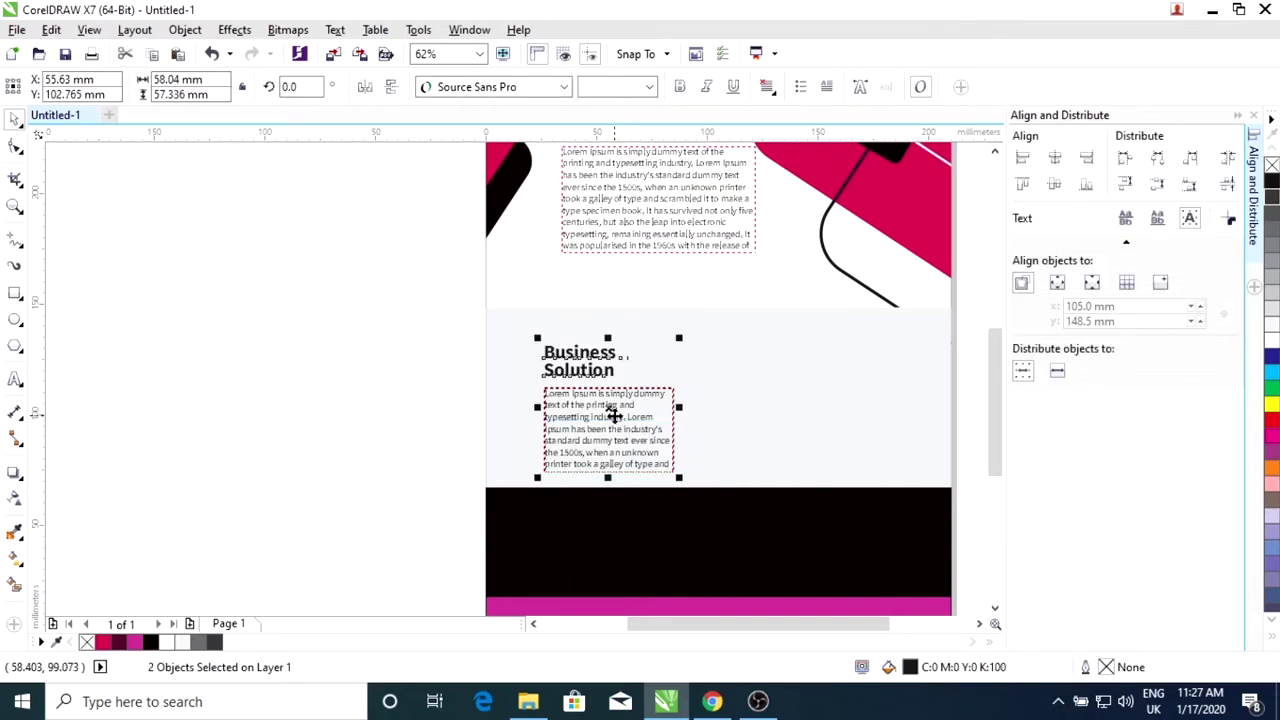
left_click_drag(613, 413, 770, 413)
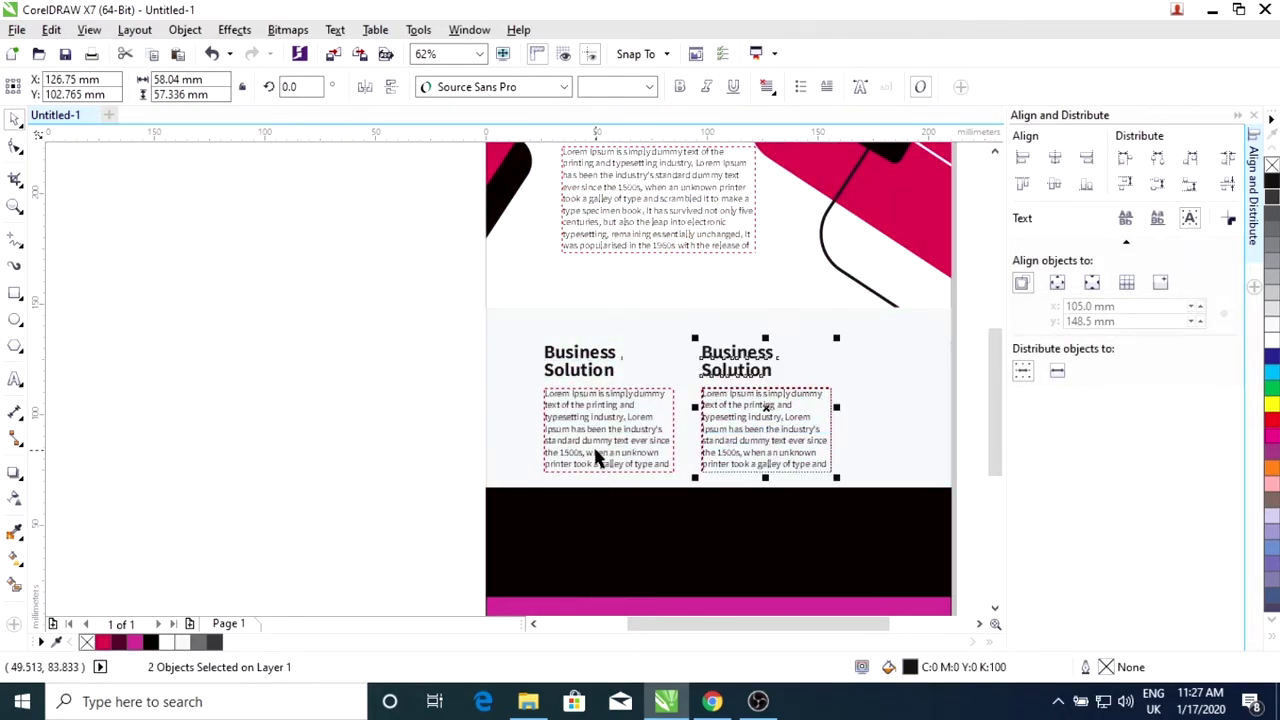
left_click(597, 457)
left_click_drag(672, 430, 658, 430)
left_click(737, 432)
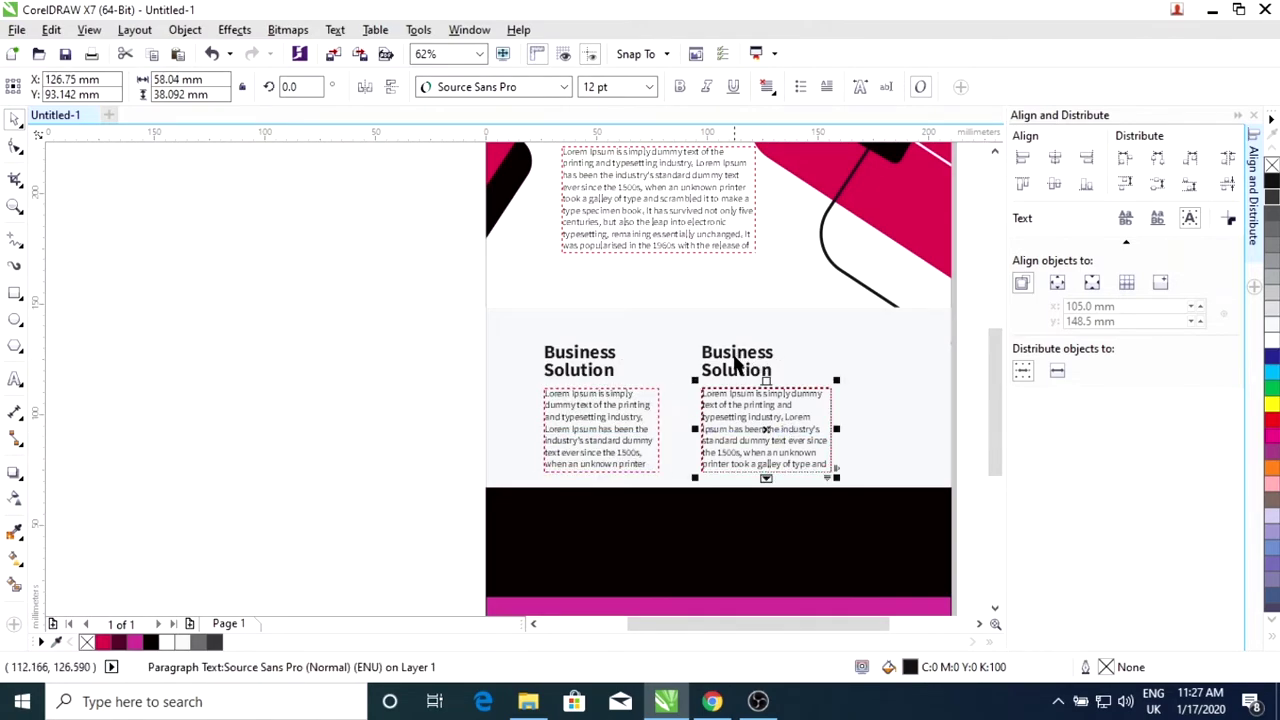
left_click(737, 362, "shift")
mouse_move(737, 362)
left_mouse_down()
mouse_move(545, 357)
mouse_move(918, 388)
mouse_move(861, 358)
left_mouse_up()
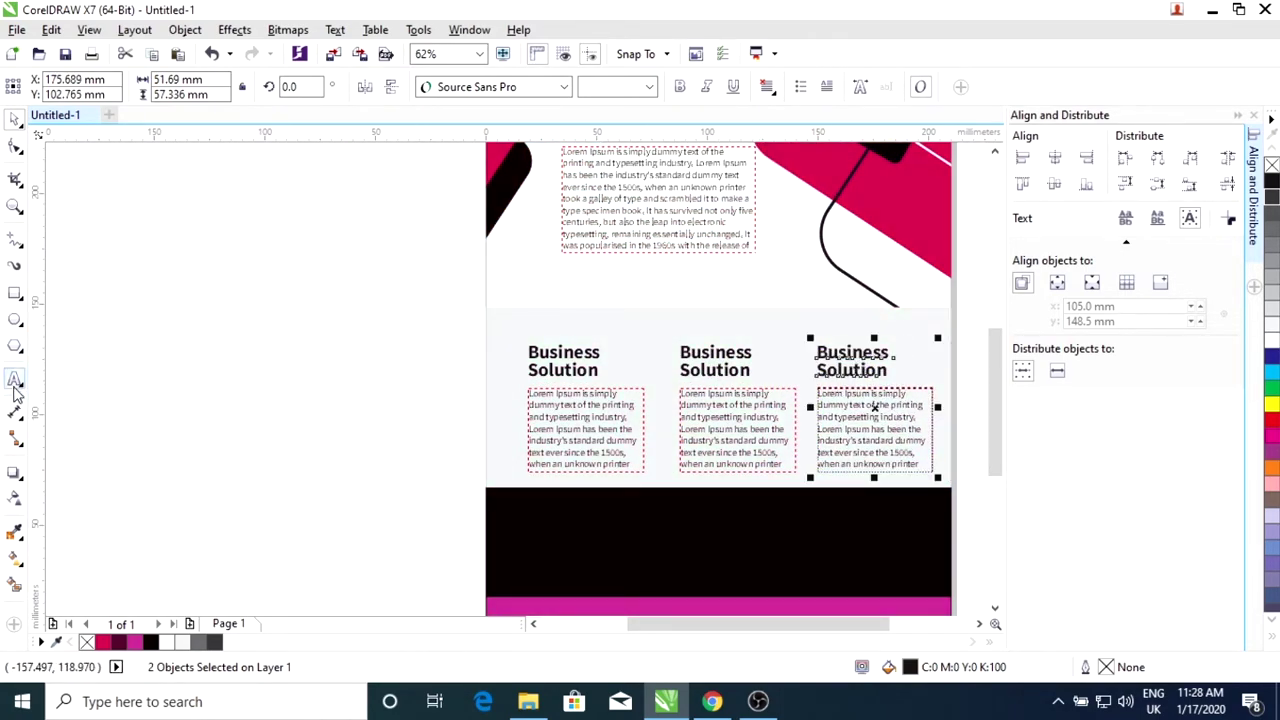
Step: Draw a 1 pt vertical divider line between the first two columns
left_click(15, 240)
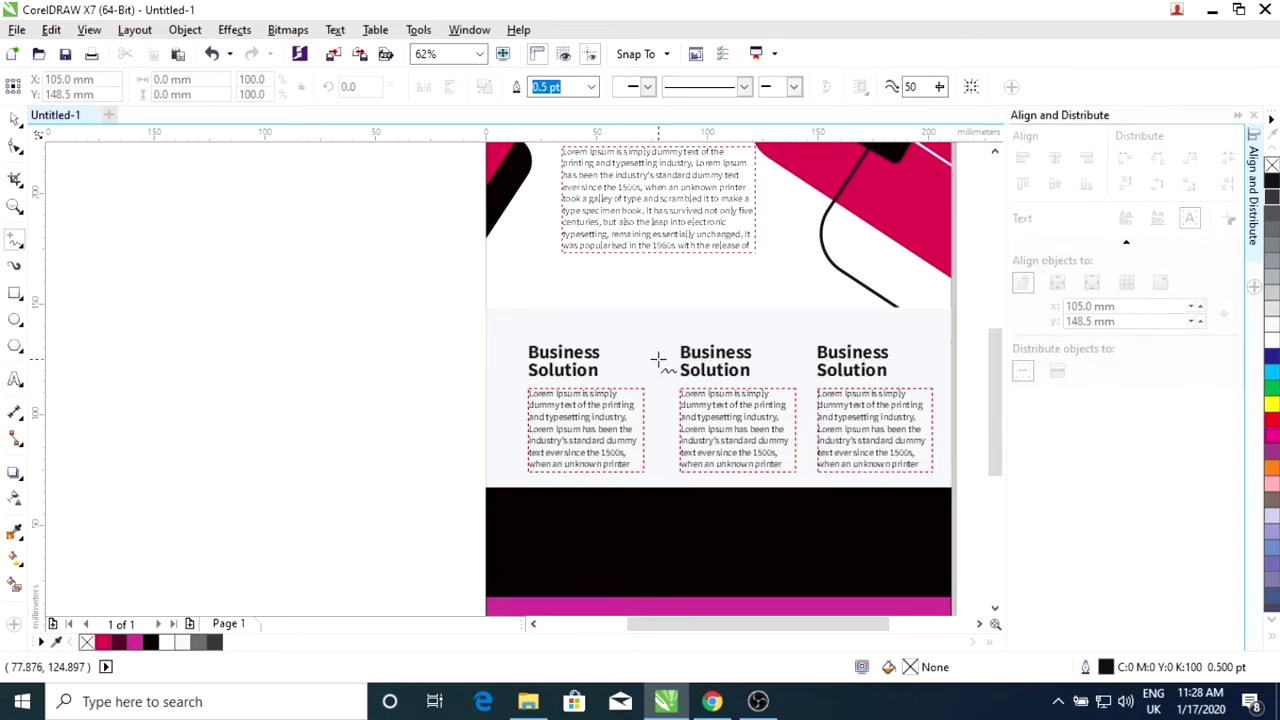
left_click(664, 474, "ctrl")
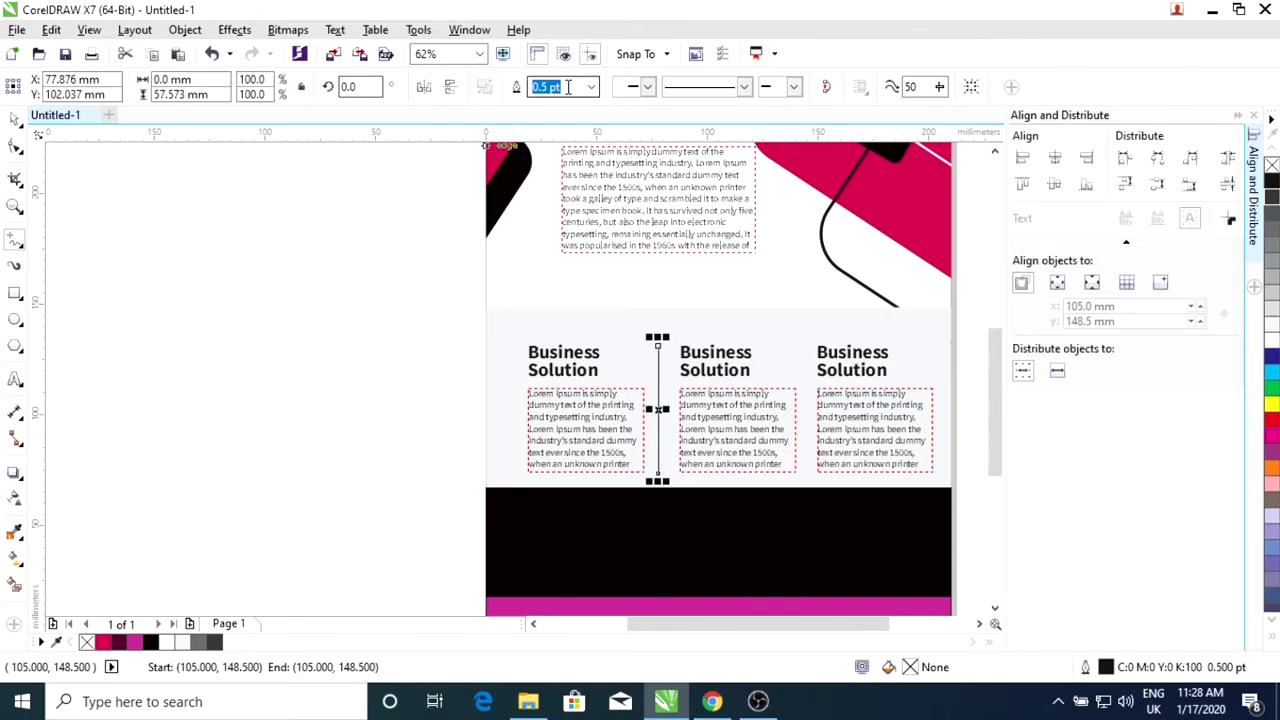
type("1")
key("Return")
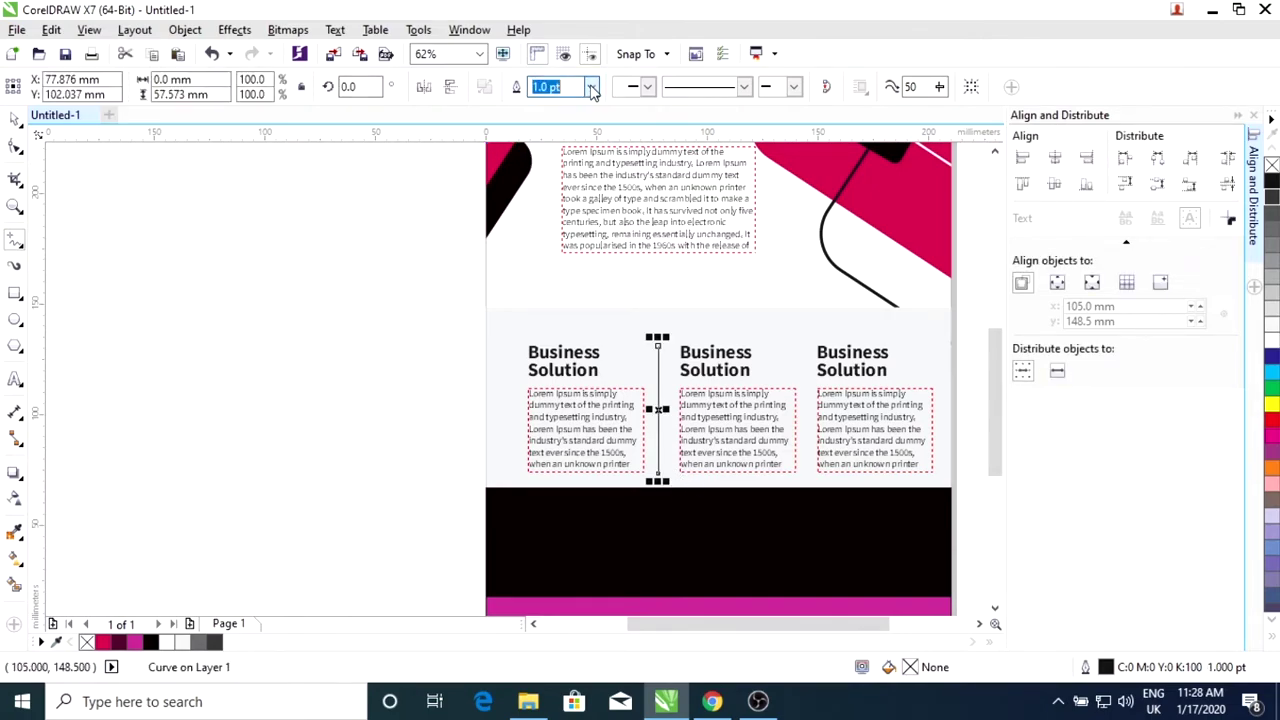
left_click(592, 90)
key("Escape")
key("space")
left_click(254, 231)
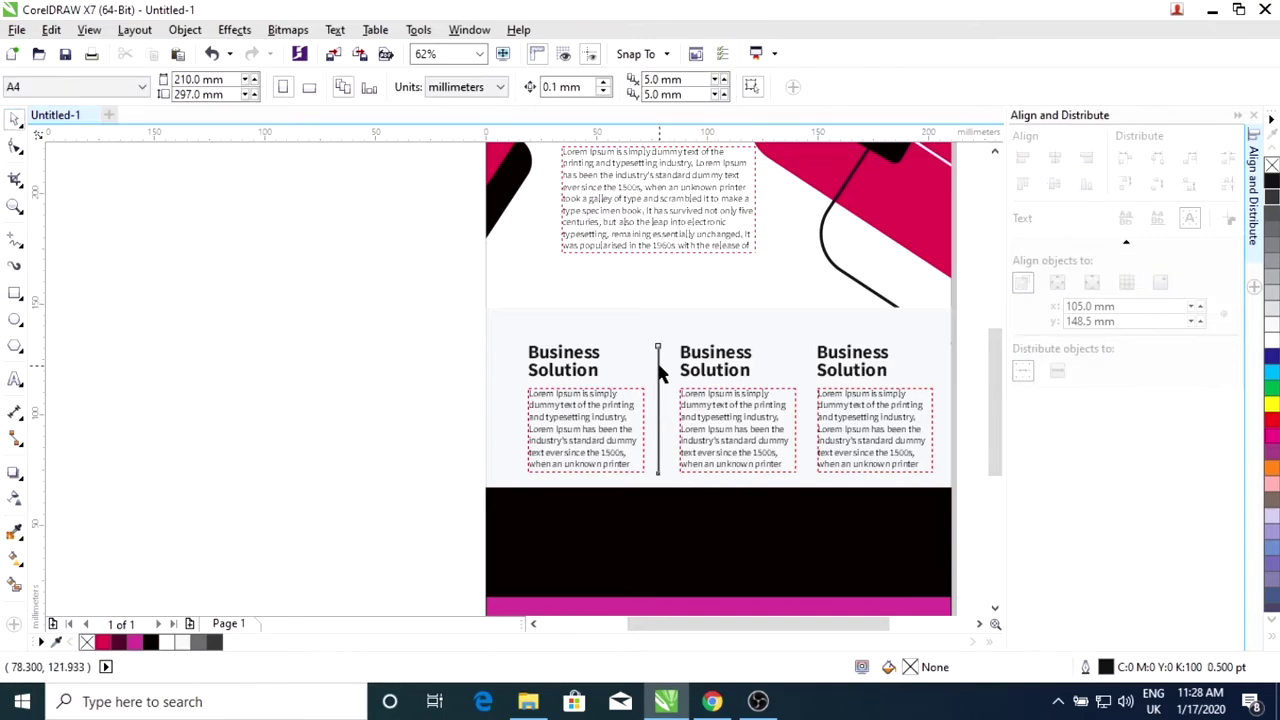
Step: Copy the divider between the second and third columns and centre the section horizontally on the page
left_click_drag(660, 372, 800, 377)
key("Escape")
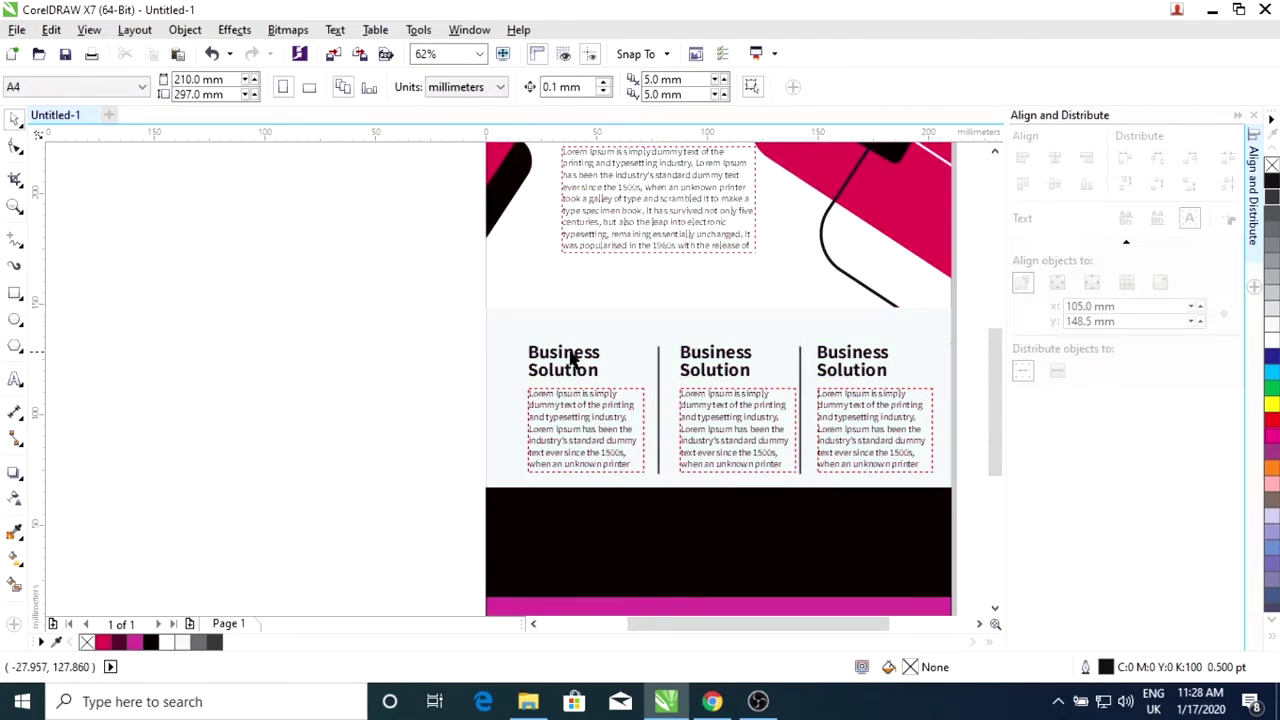
left_click(657, 400)
left_click(801, 352, "shift")
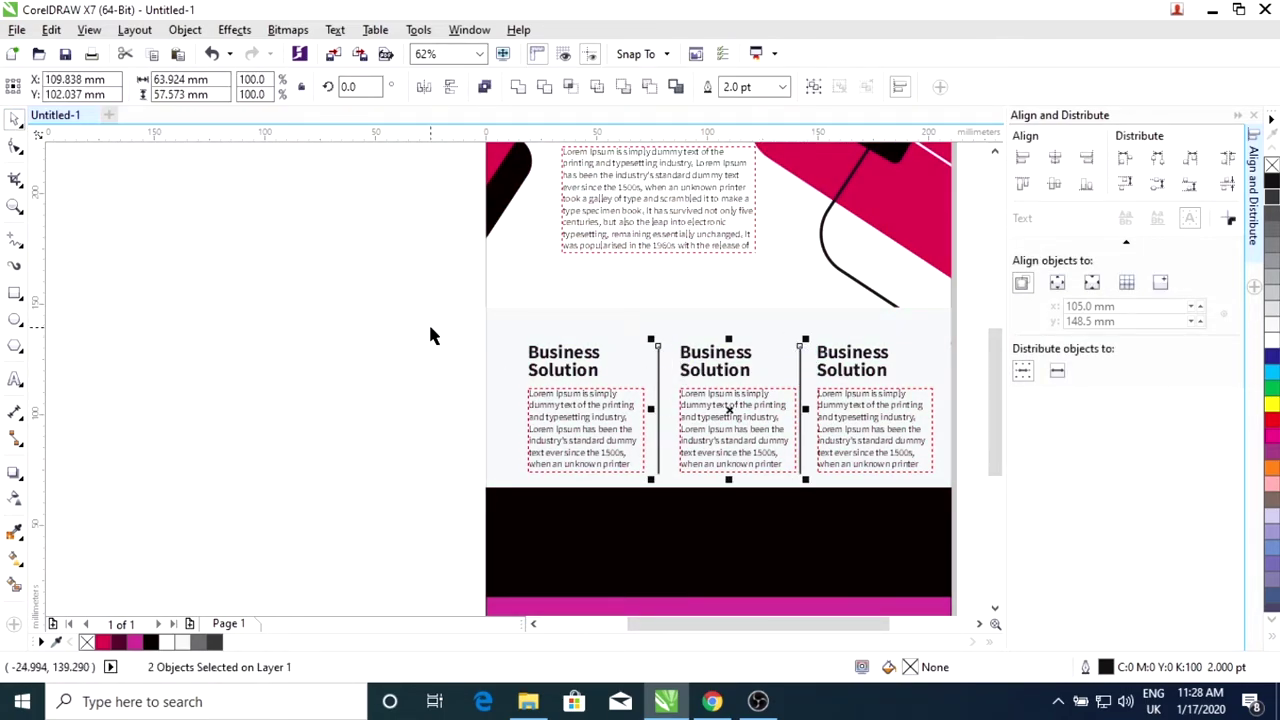
left_click_drag(430, 335, 957, 497)
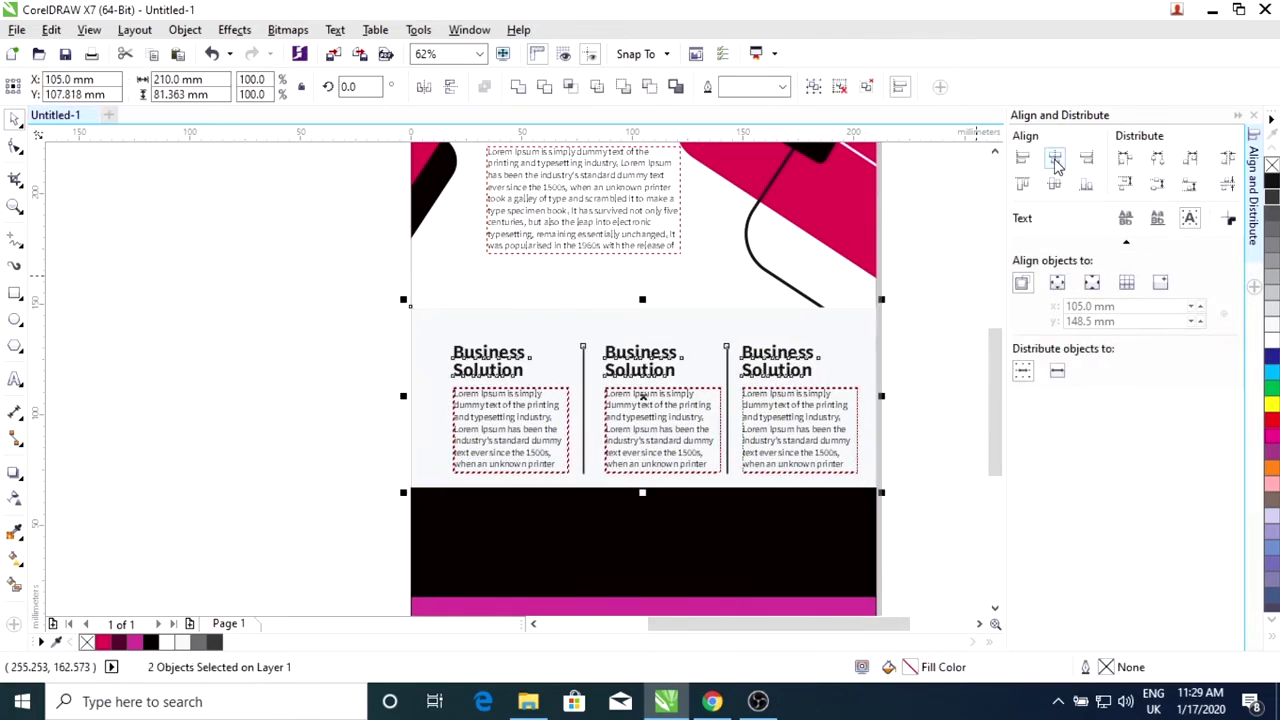
left_click(1057, 165)
left_click(363, 434)
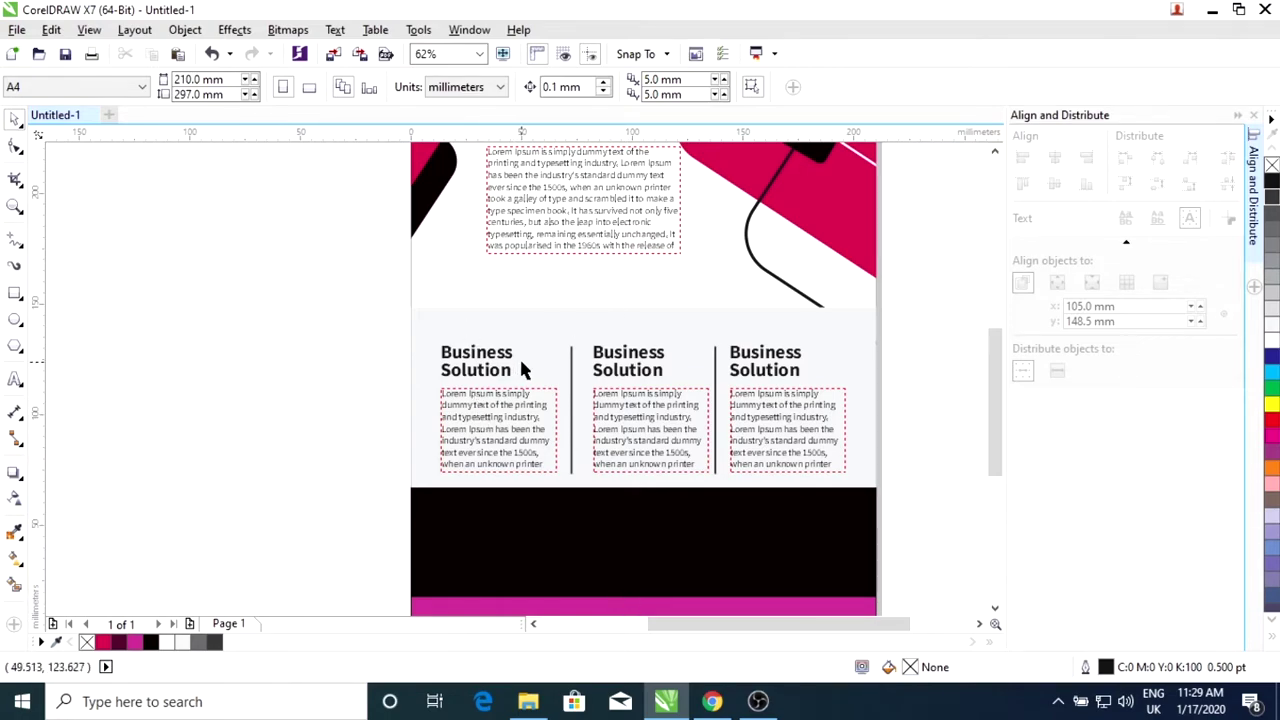
scroll(522, 370, "up", 3)
Step: Rewrap the quote into short lines and delete the 'PRINTING AND TYPESETTING INDUSTRY.' line
left_click_drag(518, 175, 540, 562)
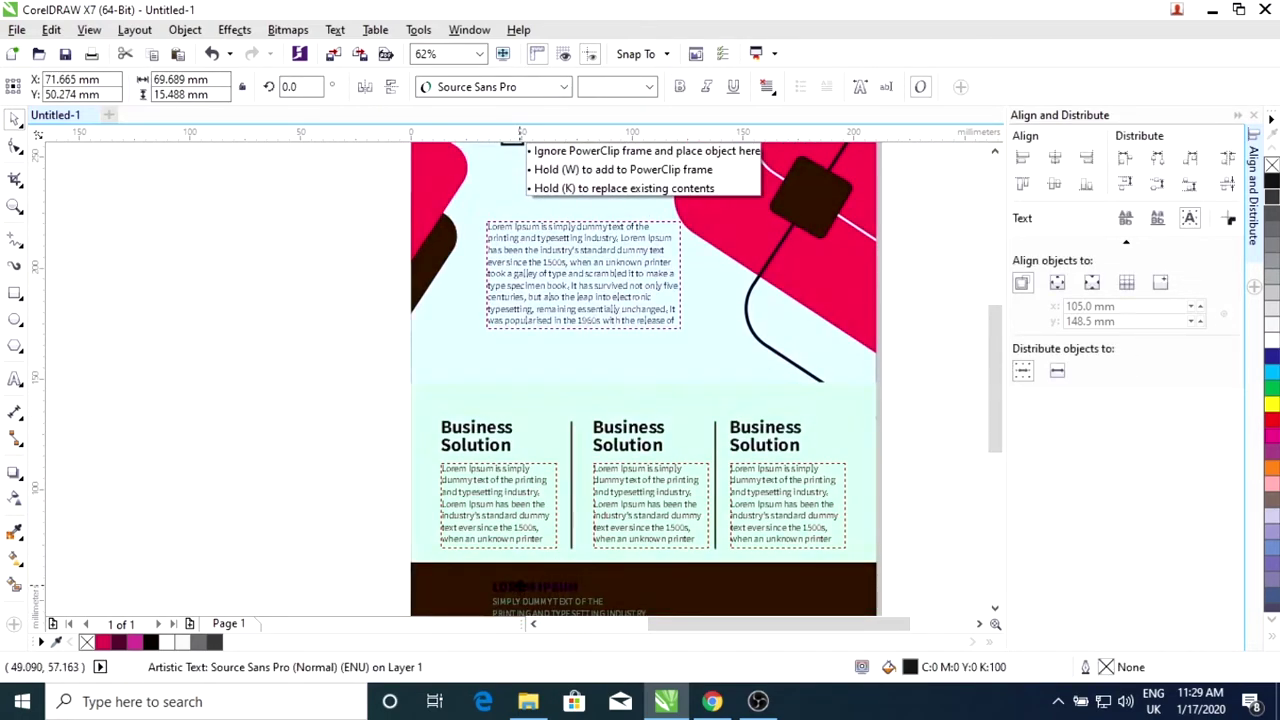
scroll(518, 522, "up", 2)
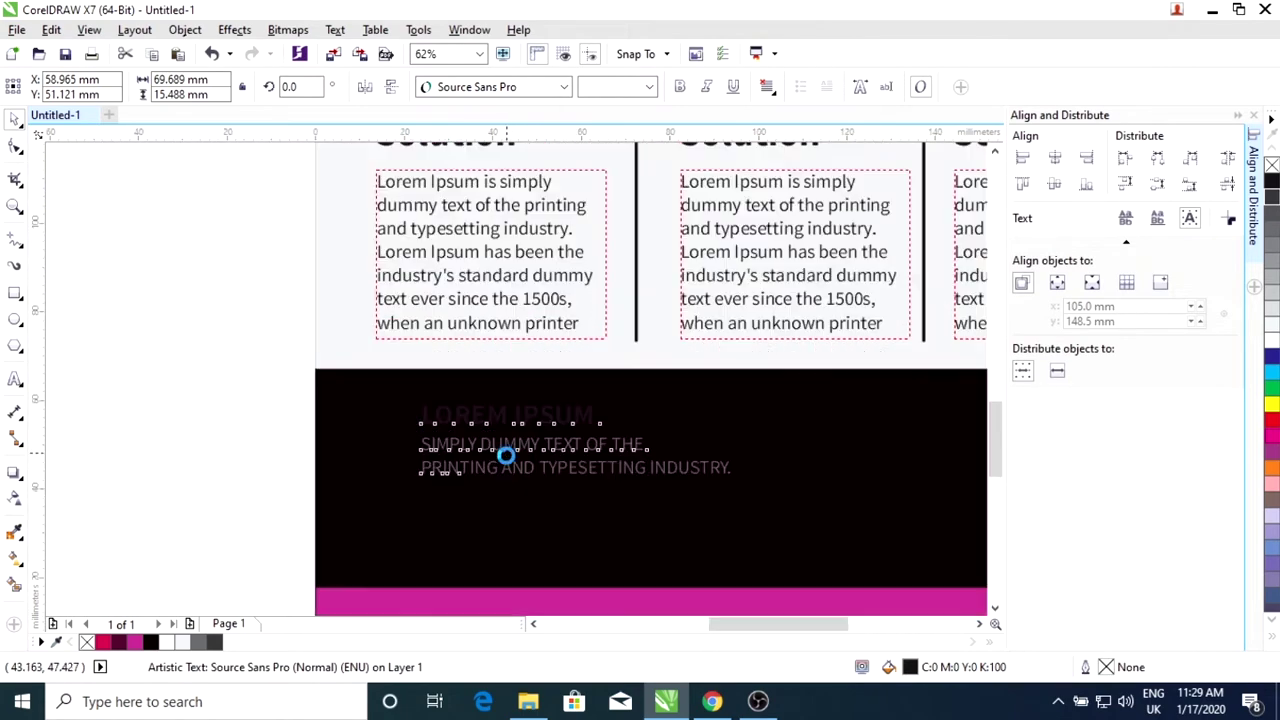
left_click(780, 478)
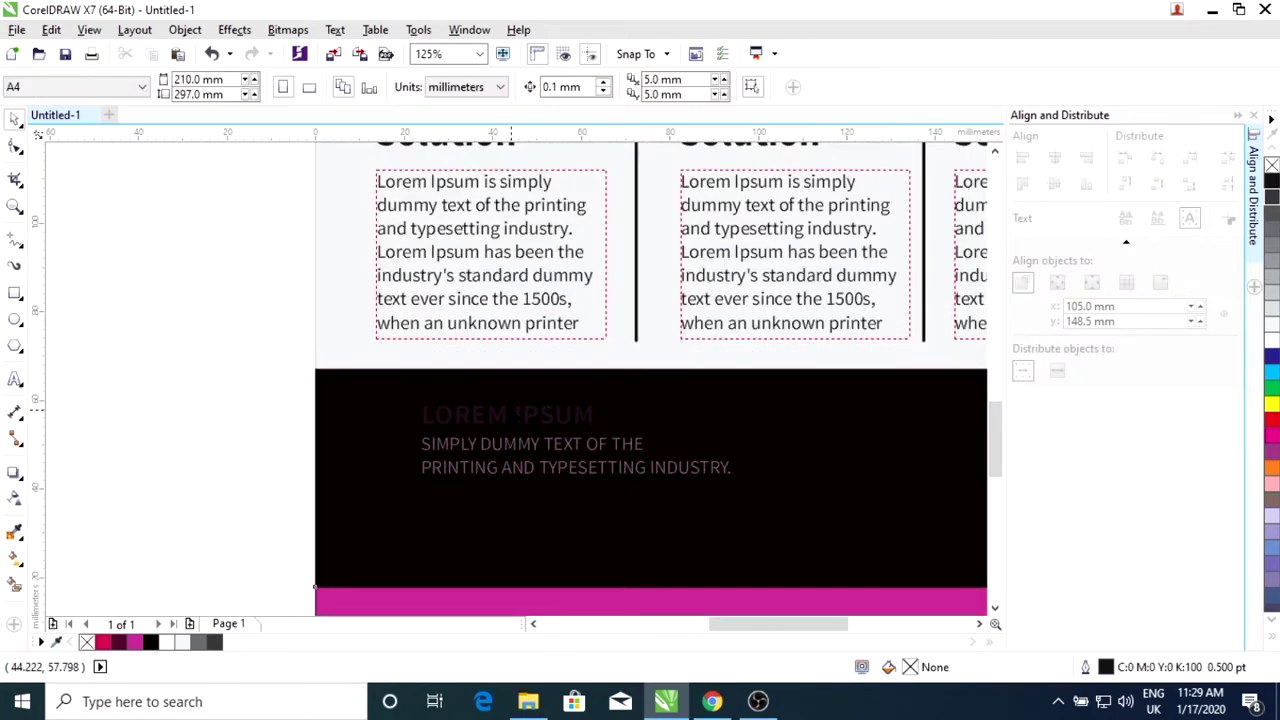
left_click(15, 378)
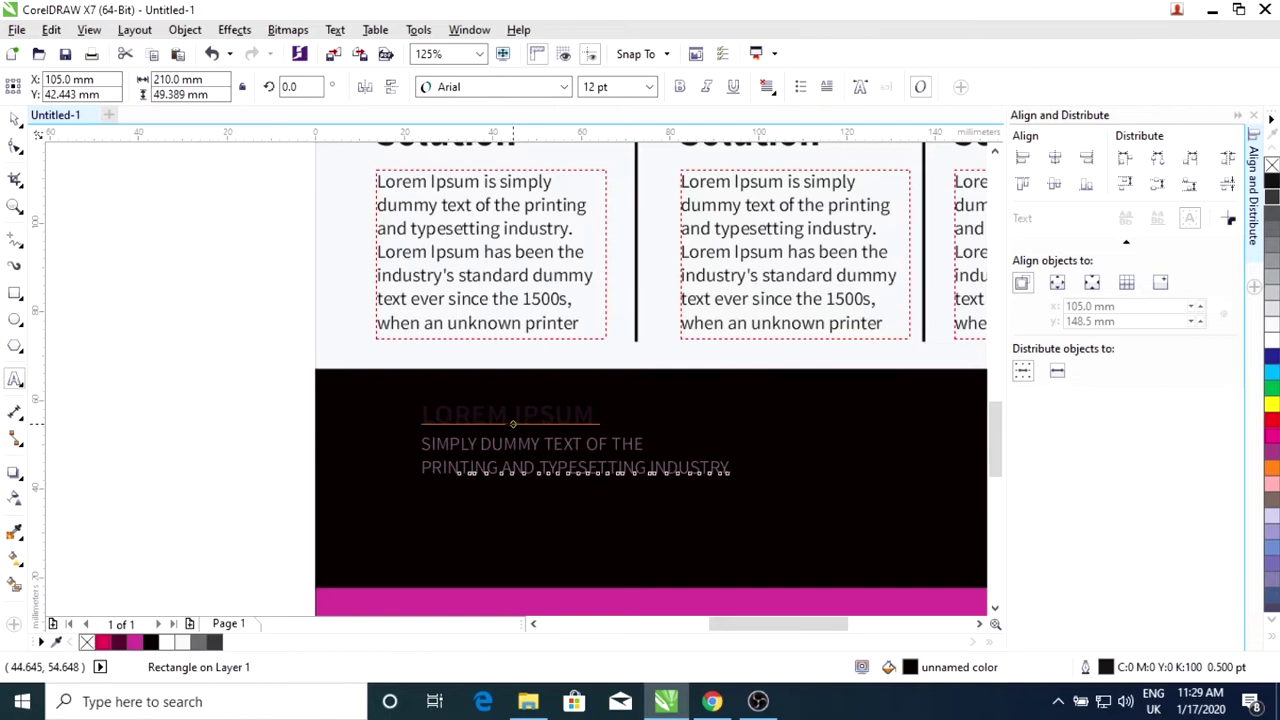
left_click(510, 414)
key("Return")
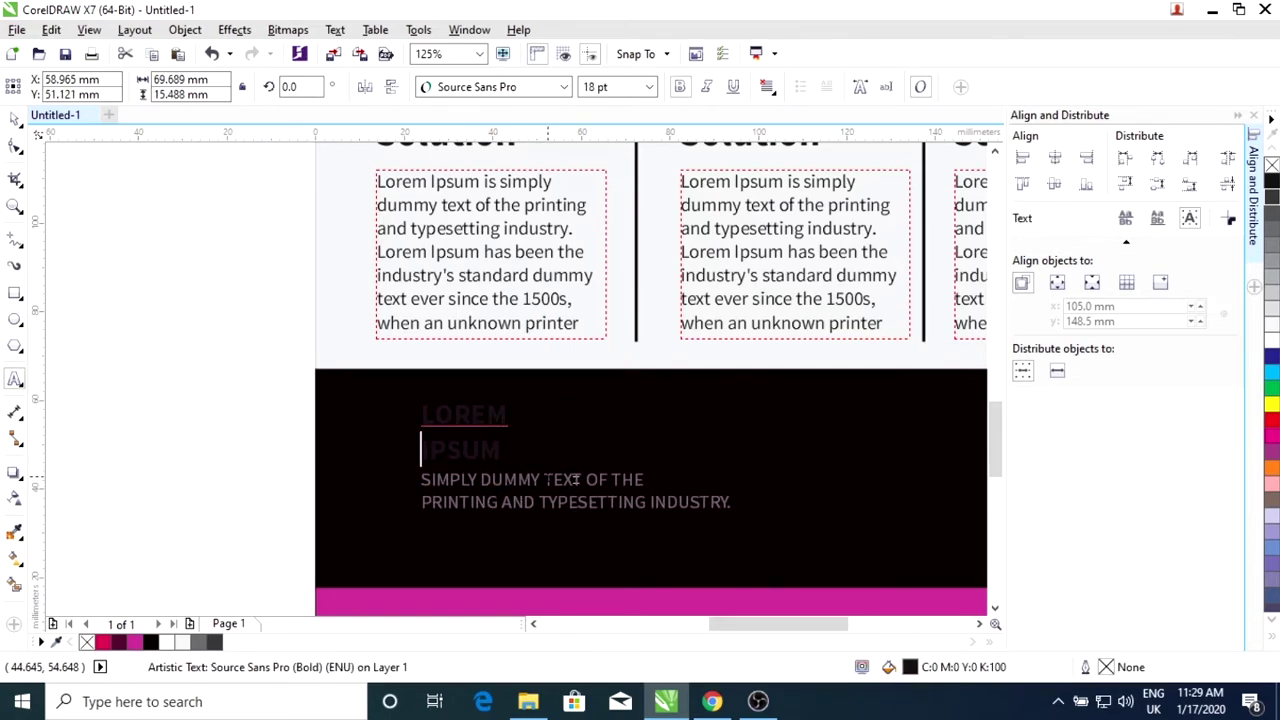
left_click(541, 480)
key("Return")
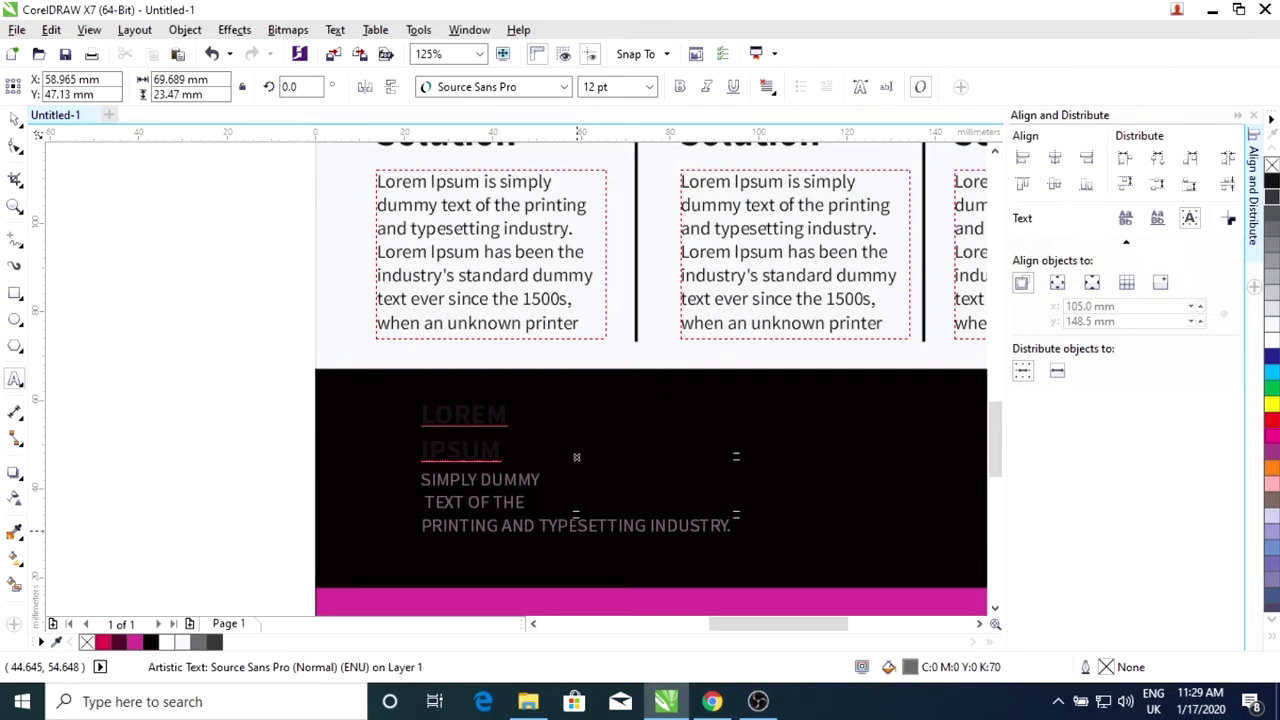
left_click_drag(421, 525, 733, 525)
key("Delete")
key("BackSpace")
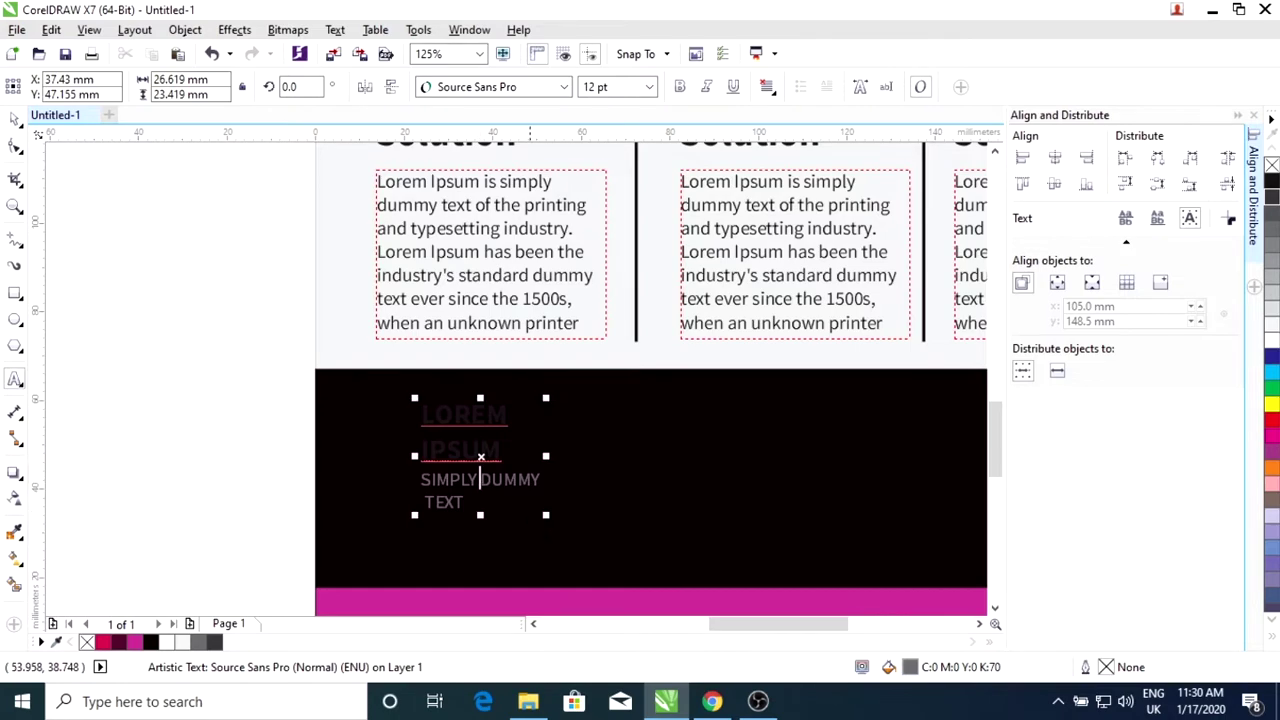
left_click(470, 480)
key("Return")
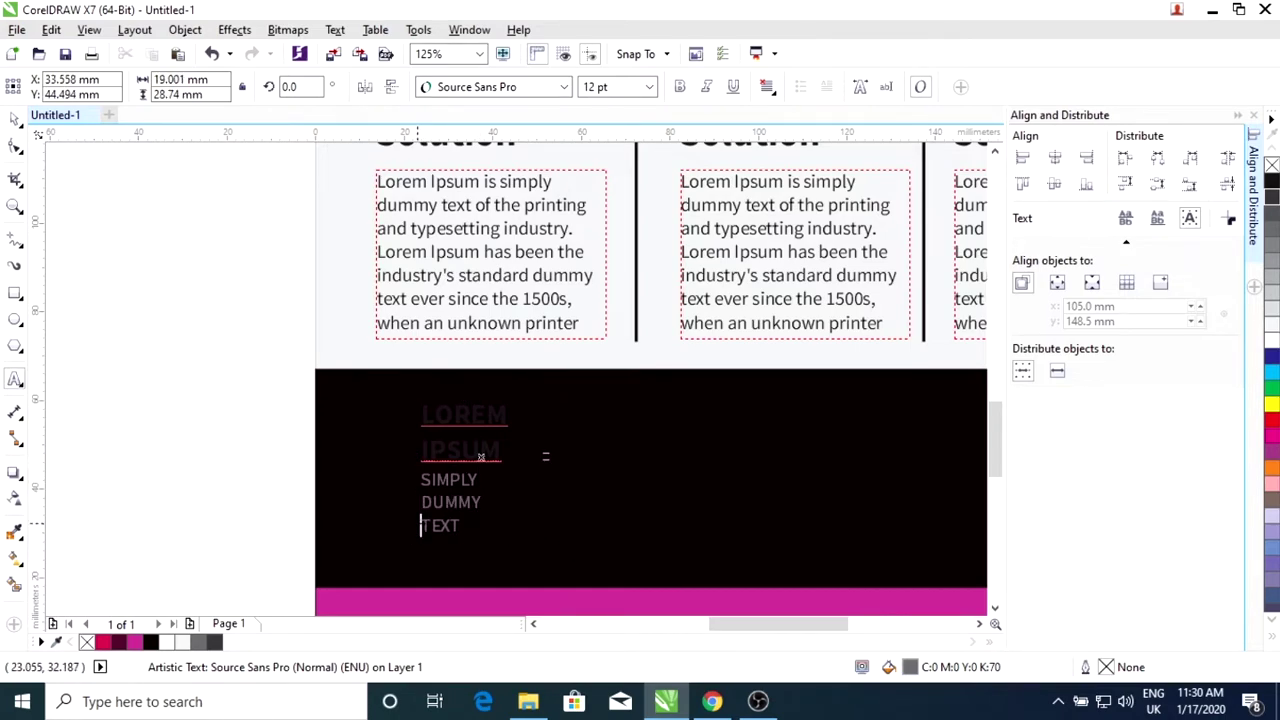
Step: Make the quote text 24 pt, bold and white
key("ctrl+space")
left_click(650, 87)
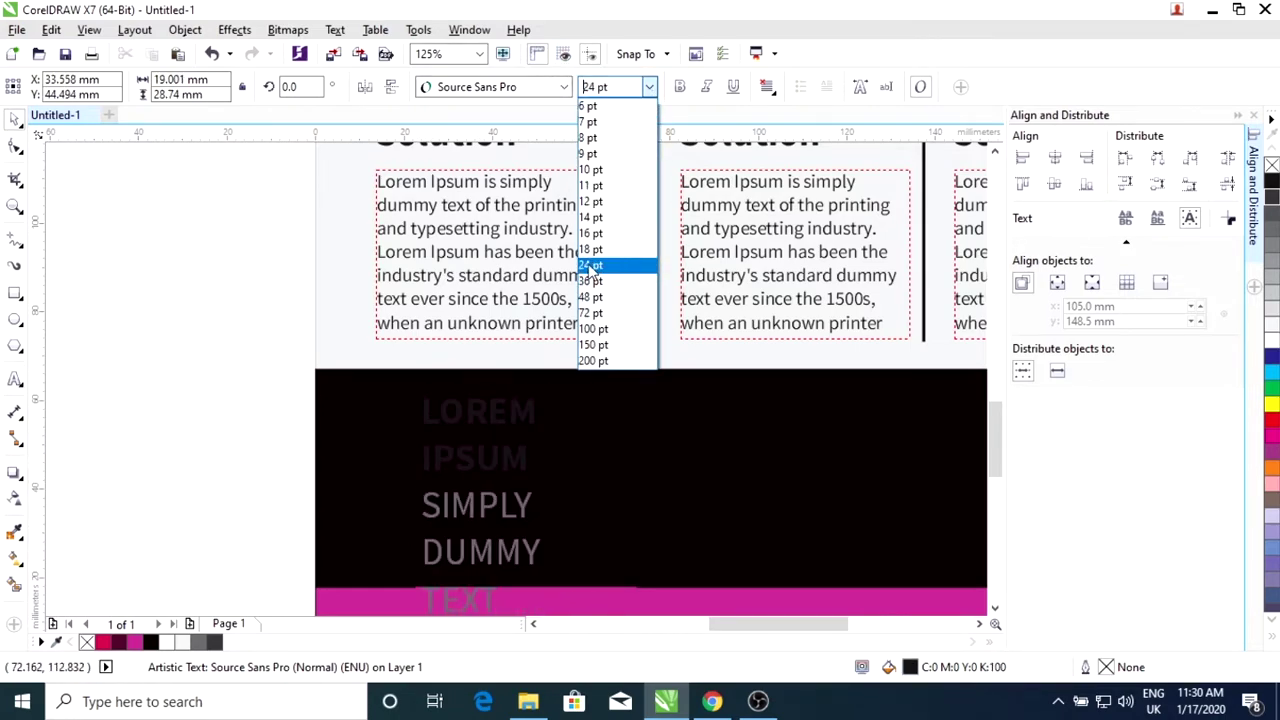
left_click(598, 266)
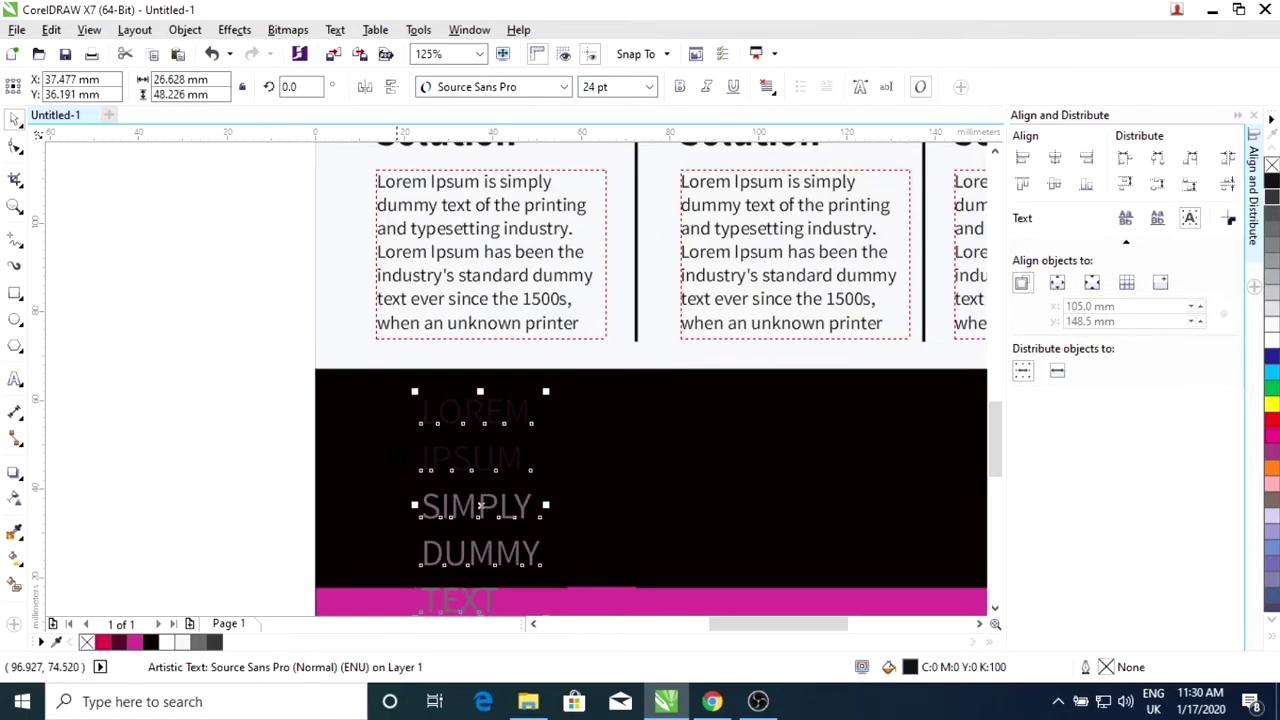
left_click(680, 88)
left_click(1268, 340)
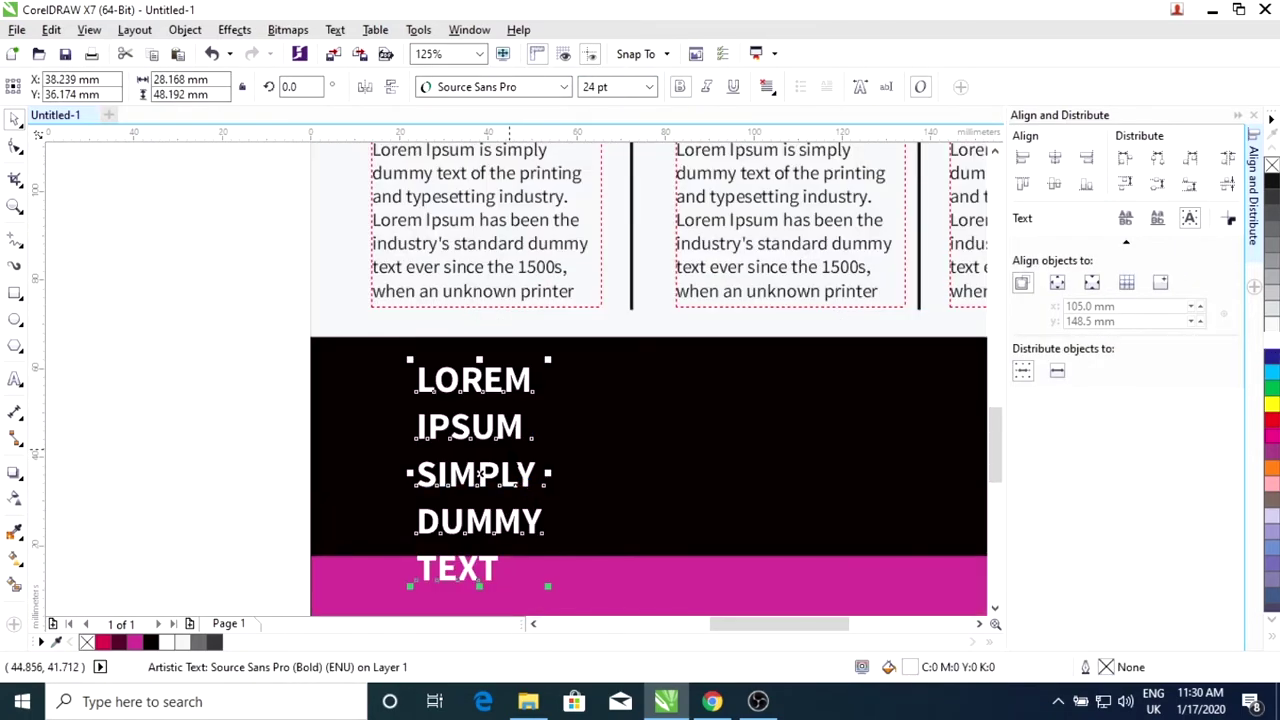
Step: Rejoin the quote onto two lines: 'LOREM IPSUM' and 'SIMPLY DUMMY'
left_click(16, 380)
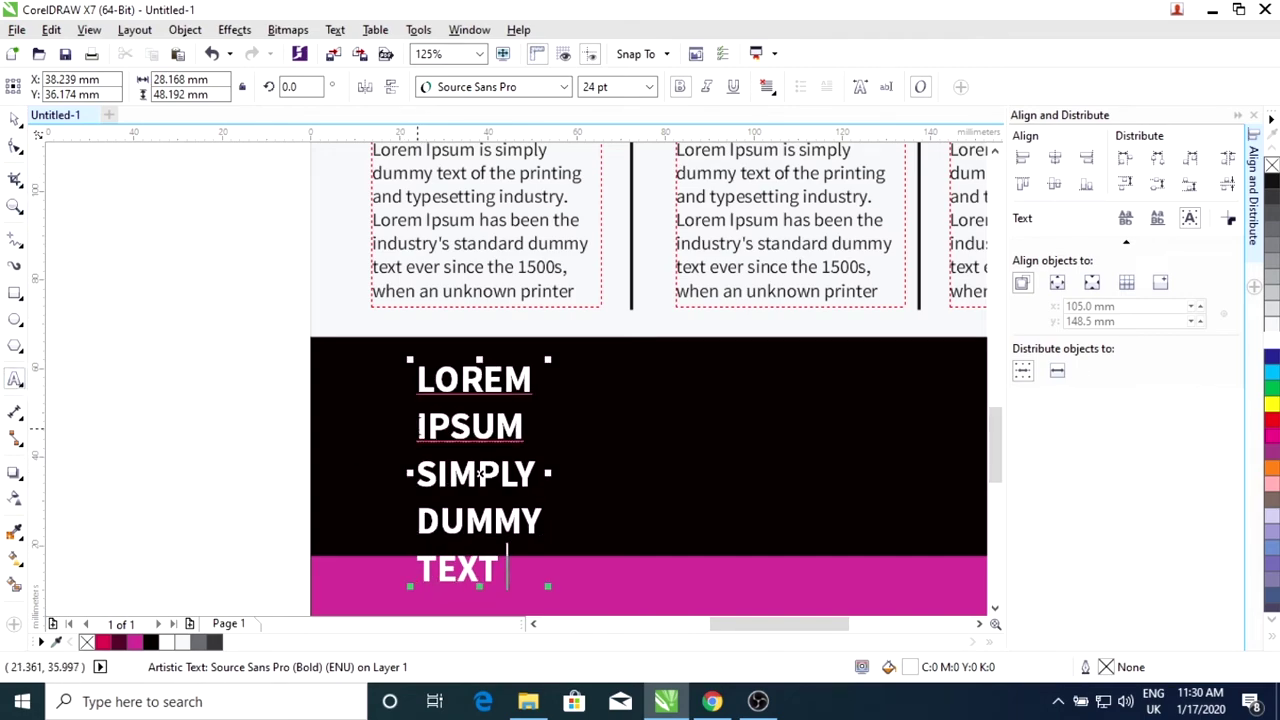
left_click(417, 426)
key("BackSpace")
left_click(417, 472)
key("BackSpace")
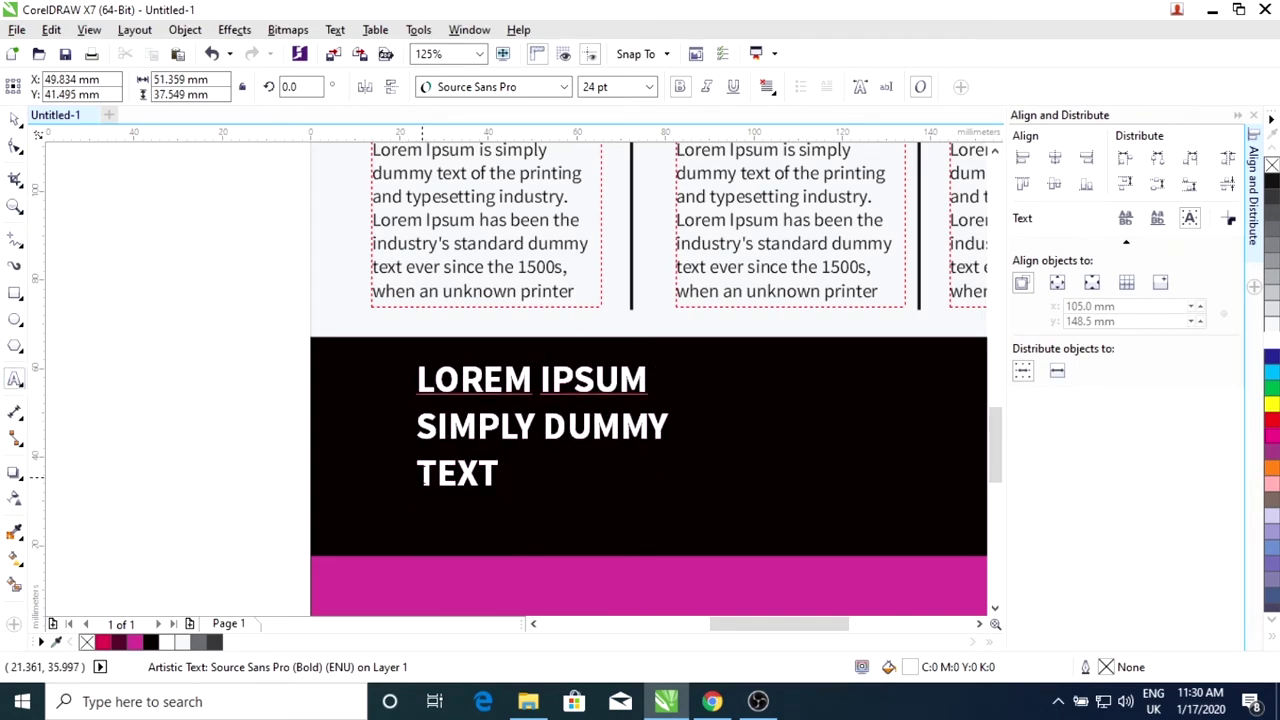
key("ctrl+space")
Step: Move the quote text left and lower in the black band and enlarge it
scroll(542, 465, "up", 1)
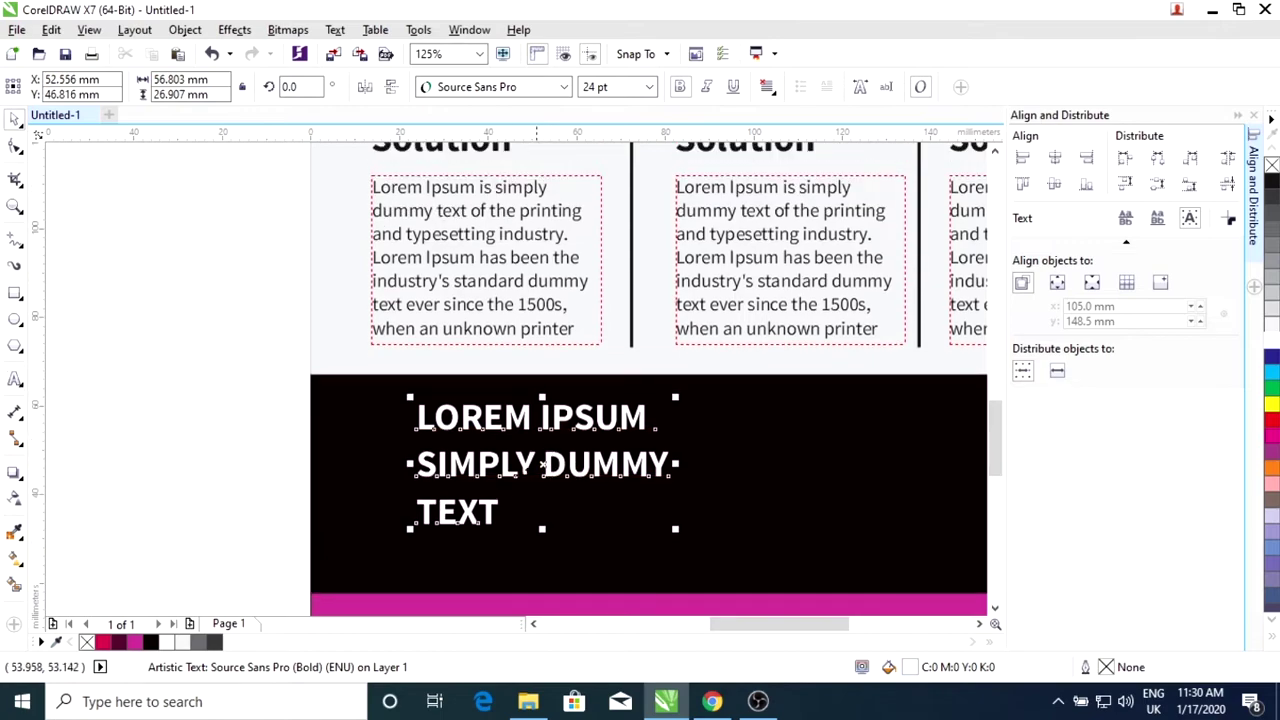
left_click_drag(500, 465, 500, 492)
key("F10")
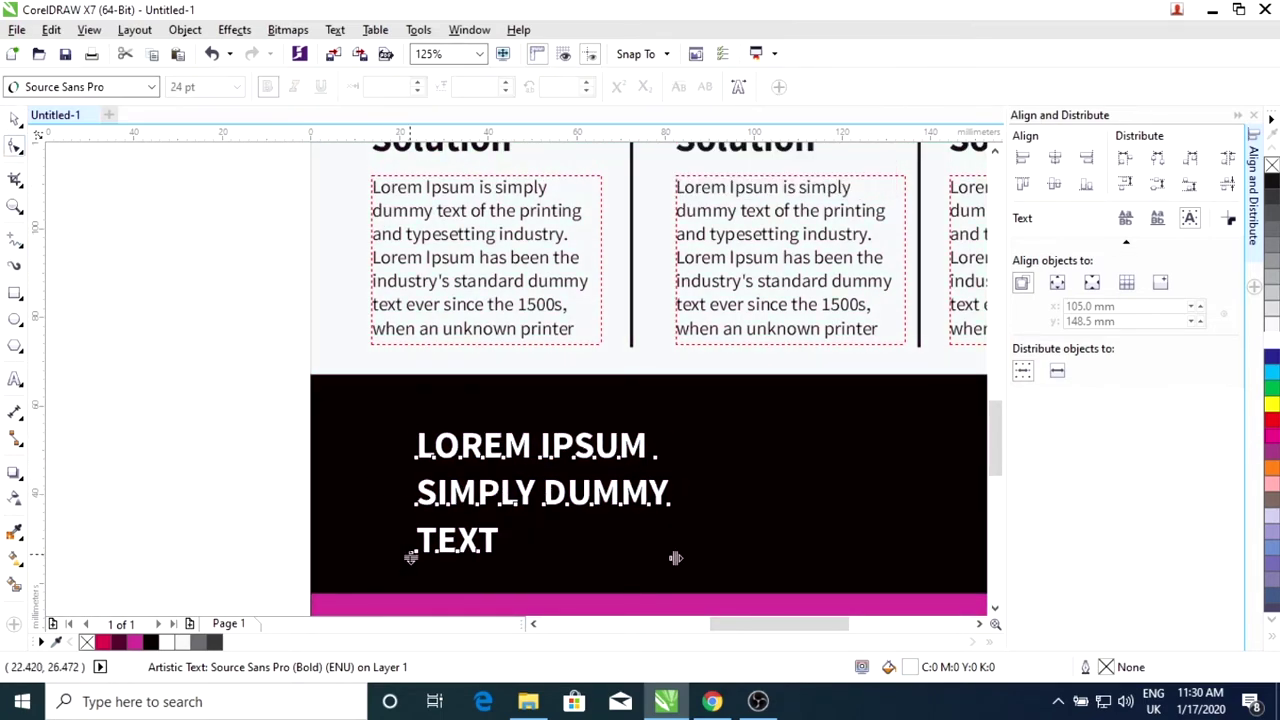
key("space")
left_click_drag(450, 530, 407, 514)
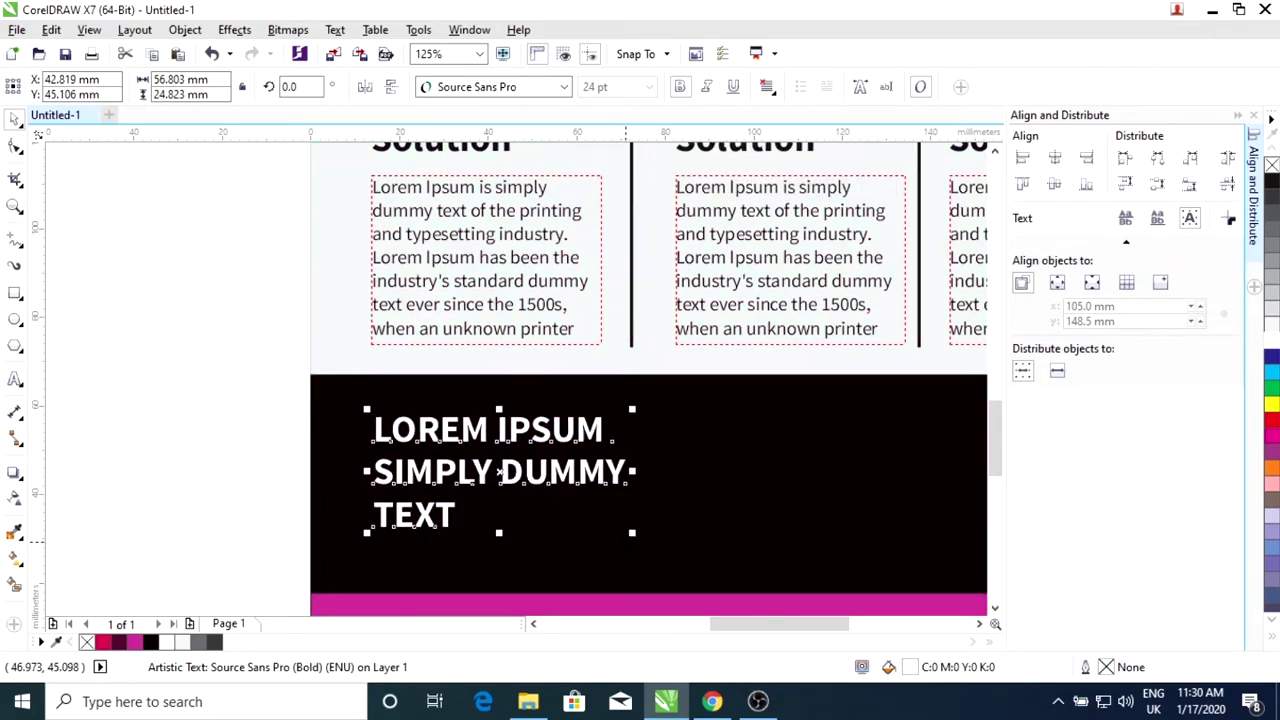
left_click_drag(629, 530, 670, 548)
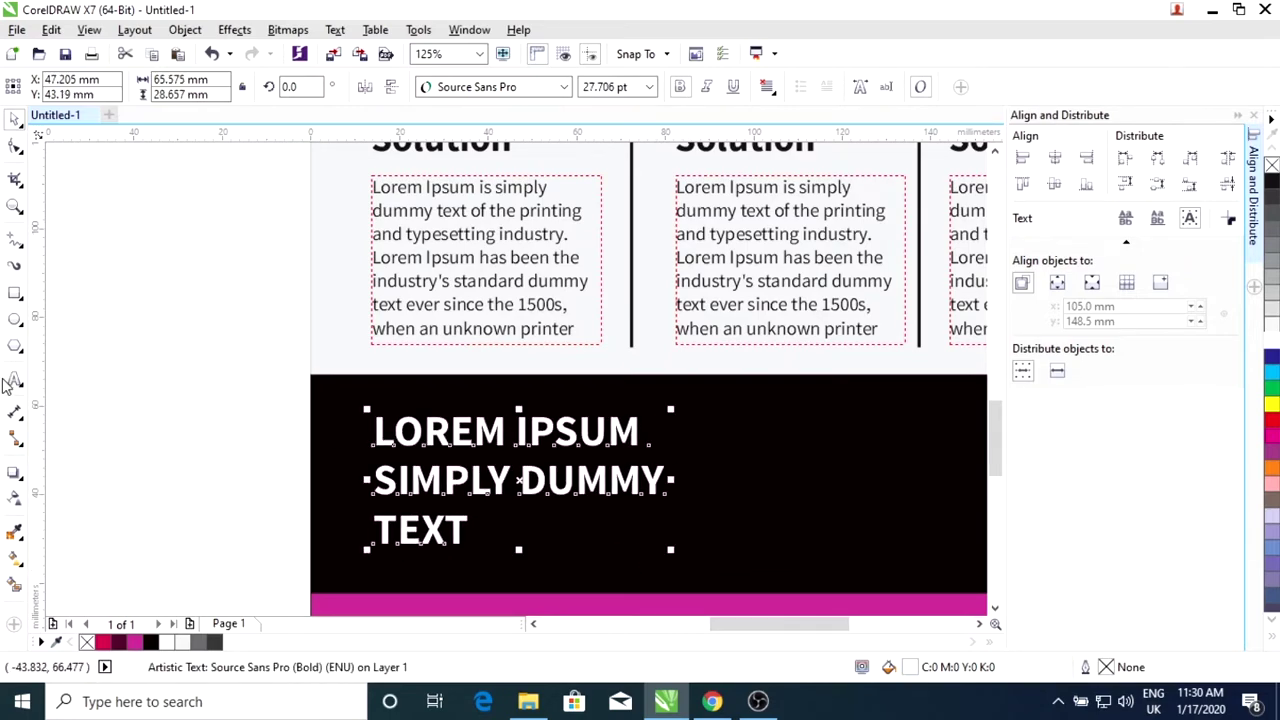
mouse_move(414, 430)
left_mouse_down()
mouse_move(386, 415)
mouse_move(383, 428)
mouse_move(515, 535)
mouse_move(490, 604)
left_mouse_up()
Step: Add a large opening quotation mark and a rotated closing copy, then position the quote group in the band
key("Escape")
key("ctrl+v")
left_click(515, 535)
key("F3")
left_click_drag(362, 455, 505, 545)
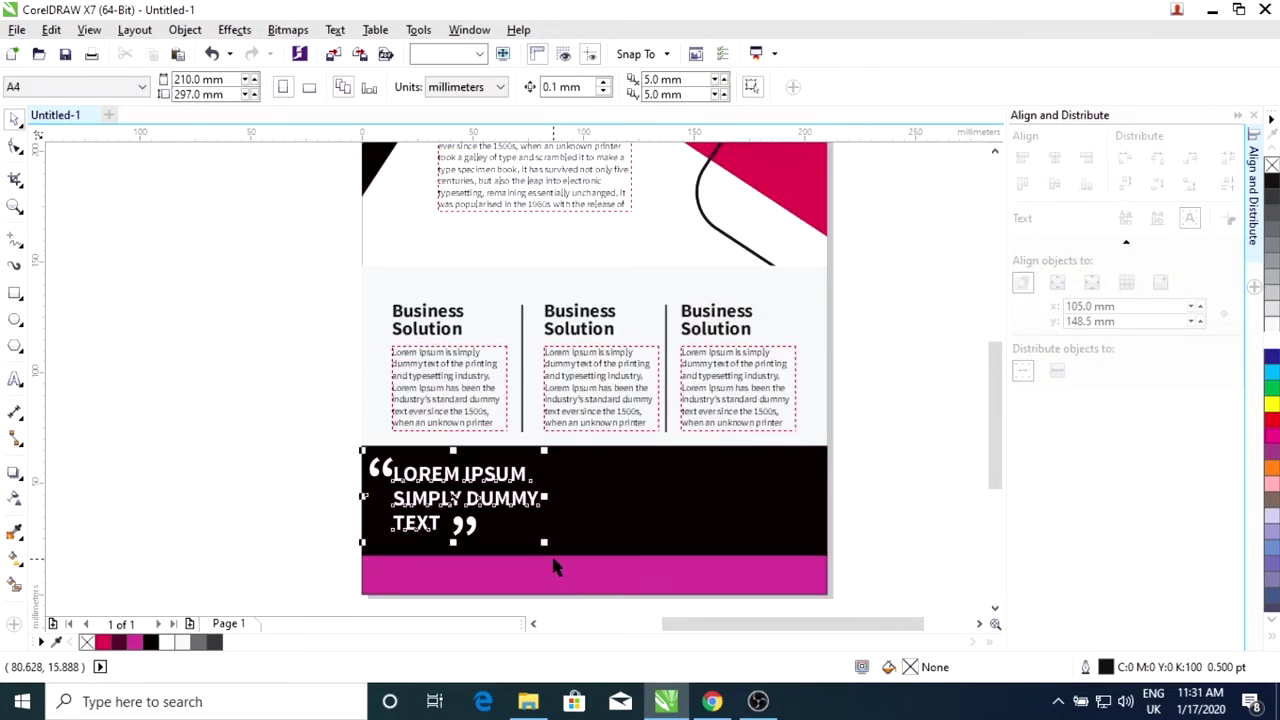
left_click_drag(412, 520, 410, 497)
left_click(241, 474)
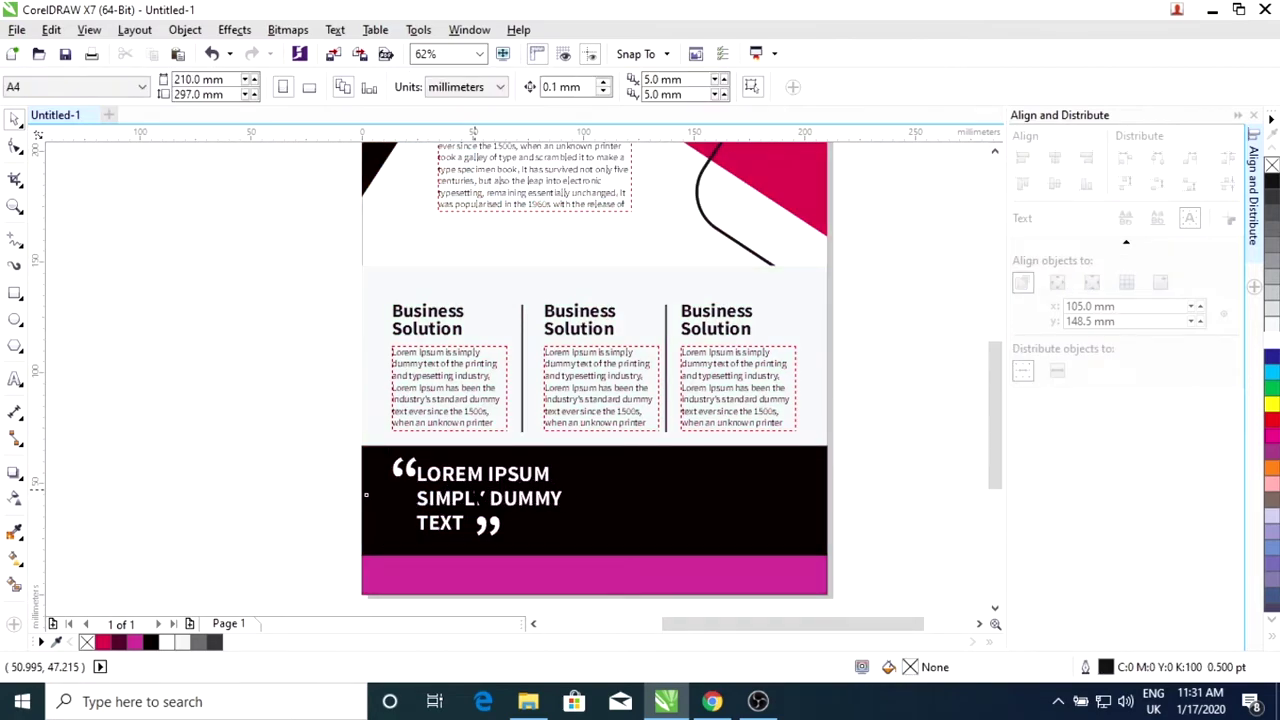
scroll(602, 510, "down", 1)
scroll(630, 512, "up", 1)
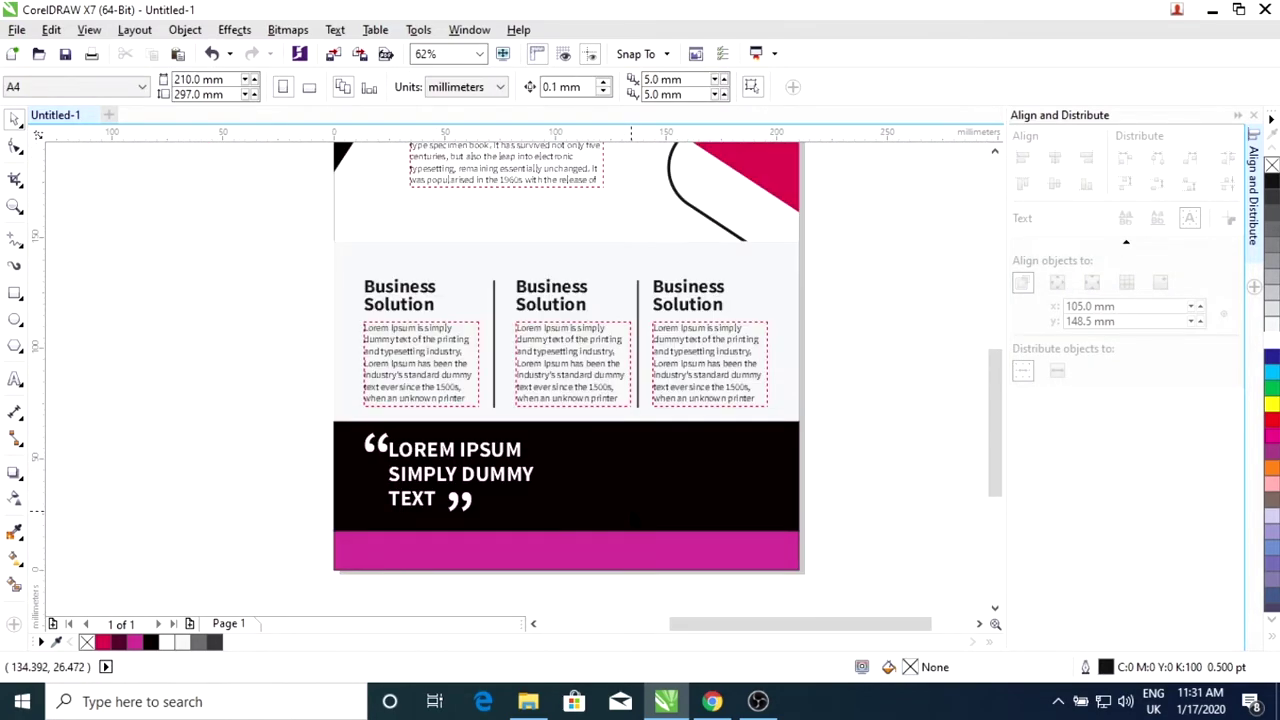
Step: Place a duplicate of the quote text to its right at 20 pt
mouse_move(449, 446)
left_mouse_down()
mouse_move(606, 454)
mouse_move(595, 508)
left_mouse_up()
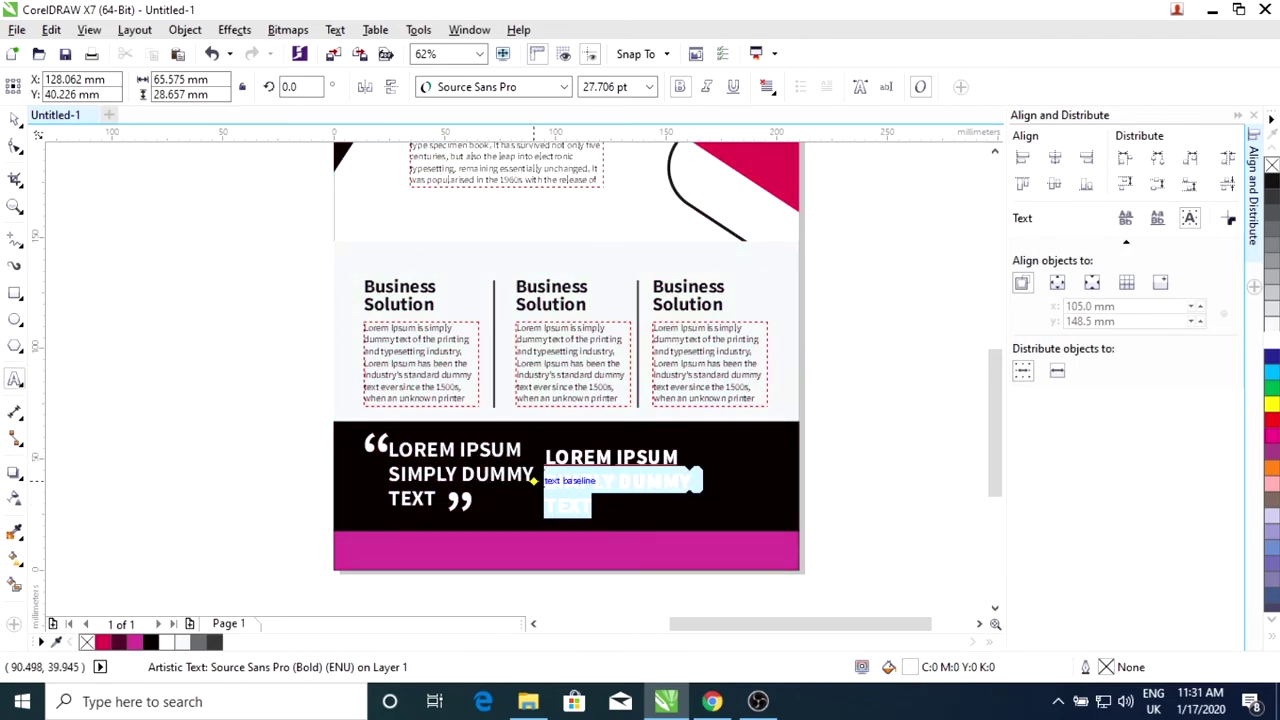
key("ctrl+a")
left_click(600, 87)
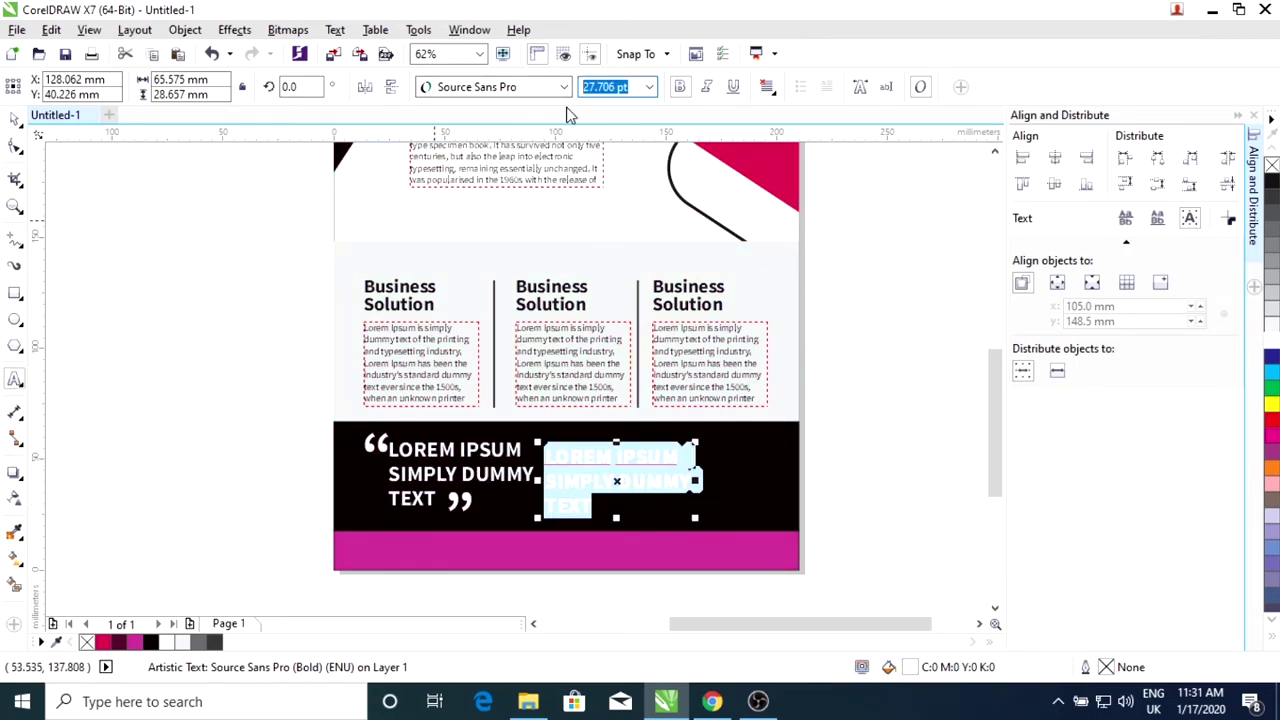
type("20")
key("Return")
left_click(596, 476)
Step: Rewrap the duplicate into 'LOREM IPSUM SIMPLY' and 'DUMMY TEXT' lines
double_click(640, 458)
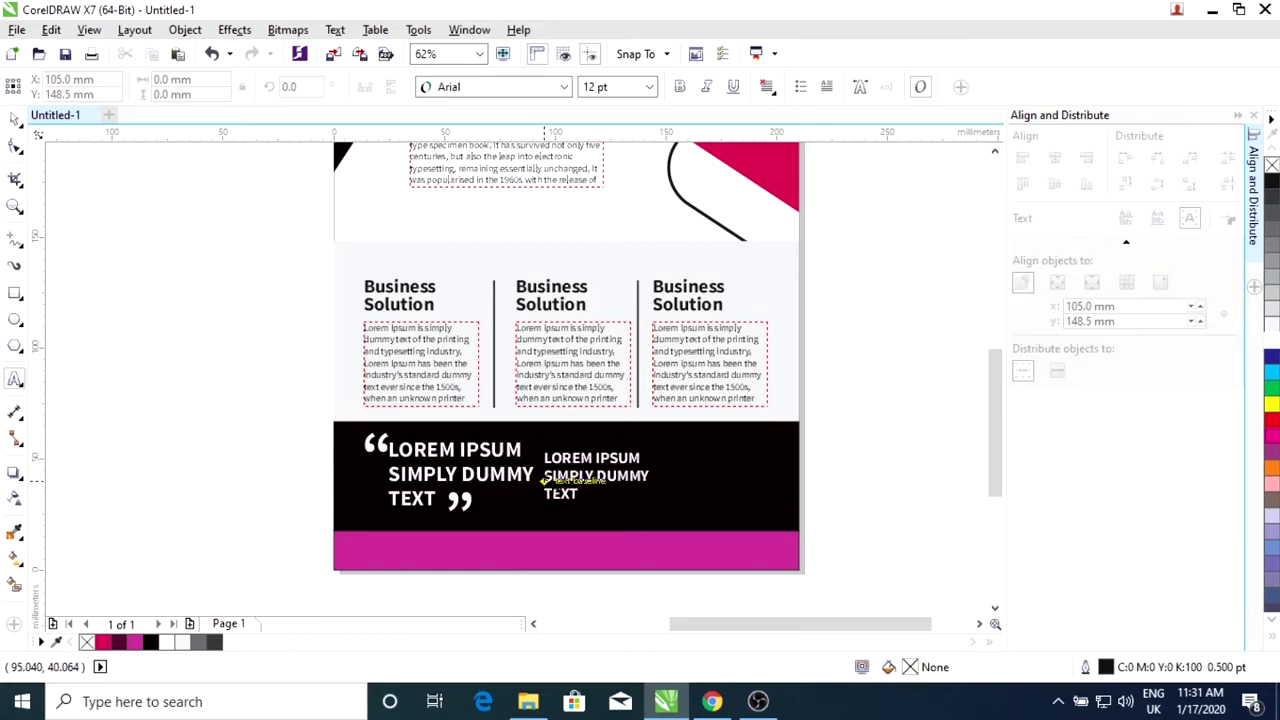
scroll(640, 458, "up", 2)
key("Delete")
key("ctrl+Right")
key("Return")
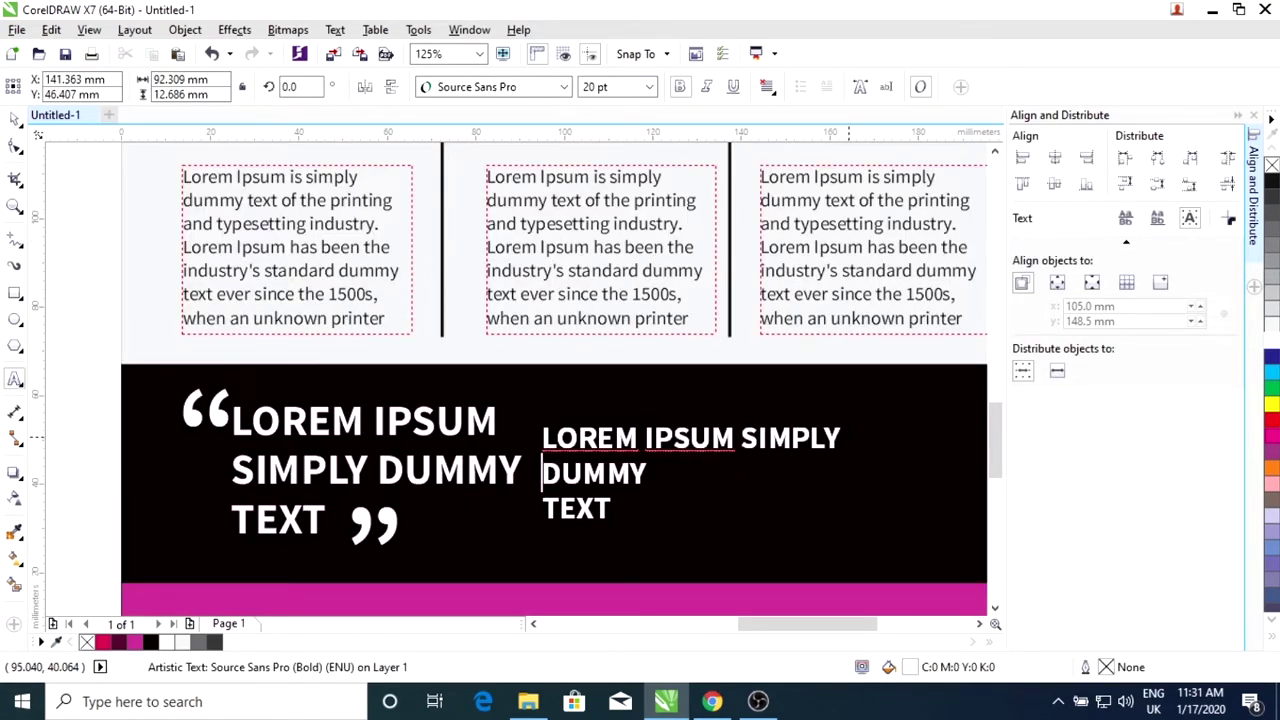
left_click(546, 510)
key("BackSpace")
Step: Convert the duplicate to Title Case and top-align it with the quote text
key("ctrl+a")
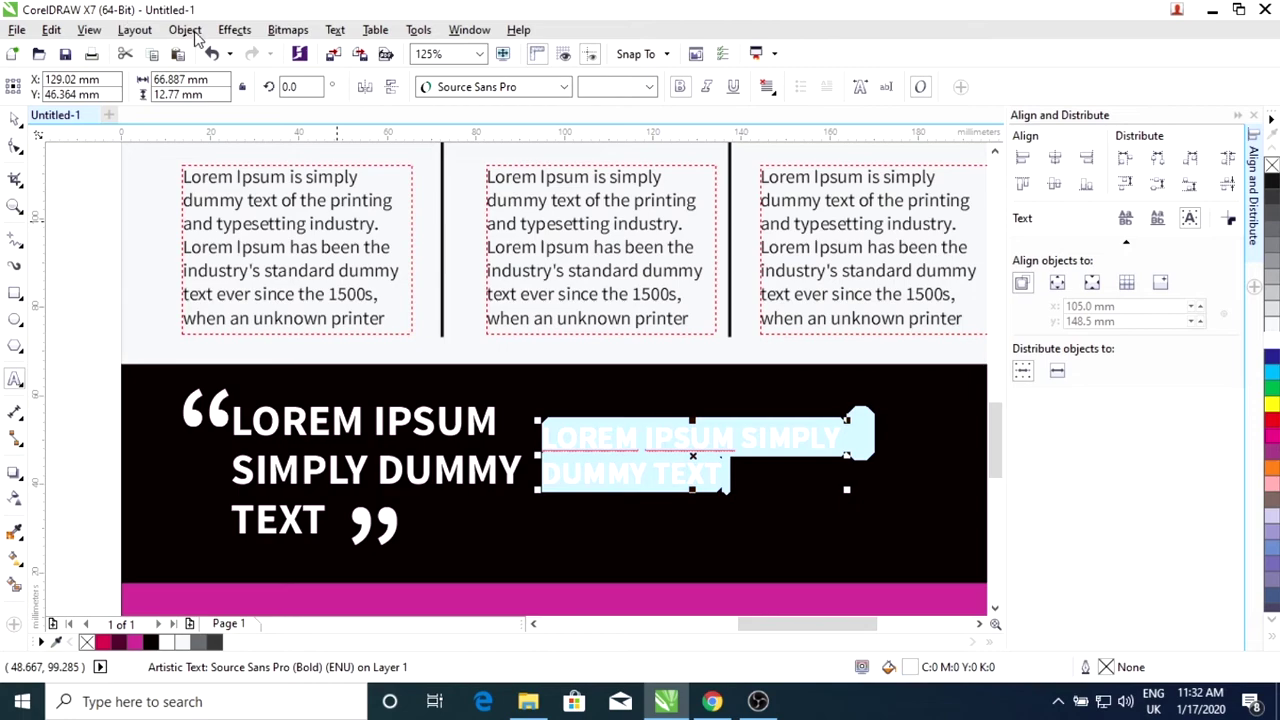
left_click(336, 30)
left_click(508, 477)
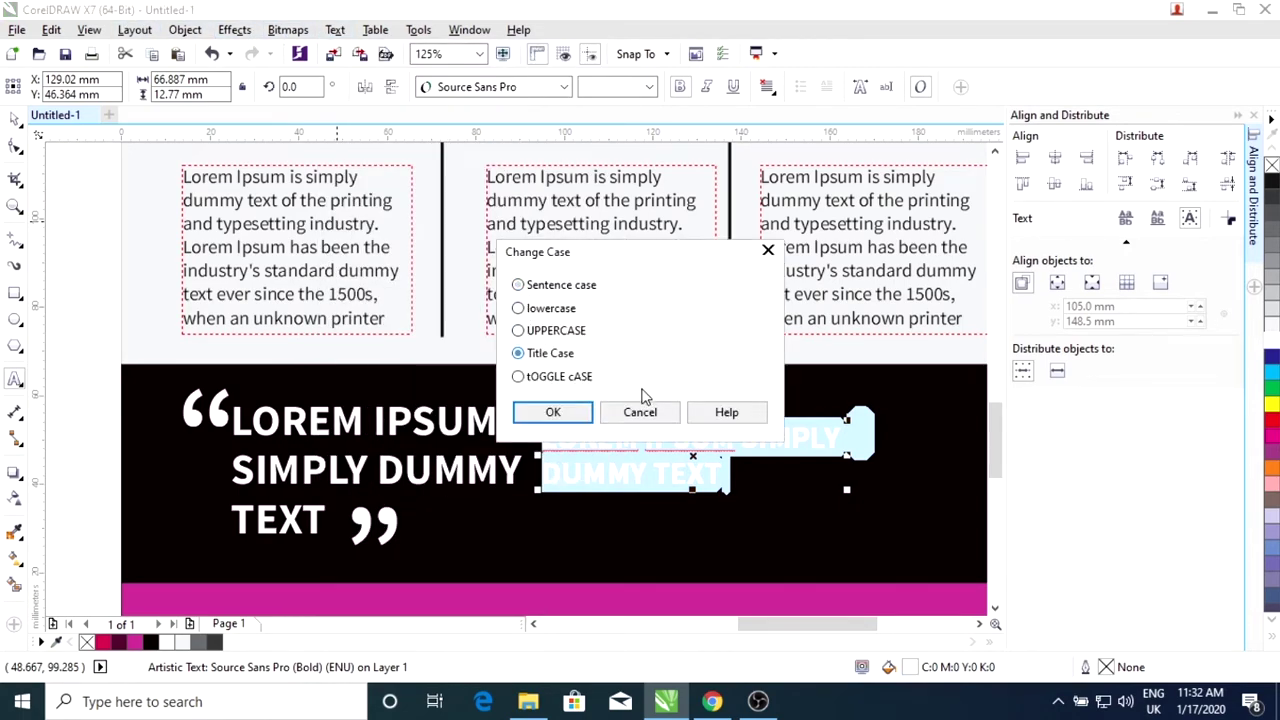
left_click(553, 412)
left_click(15, 118)
scroll(547, 416, "down", 2)
left_click(460, 445, "shift")
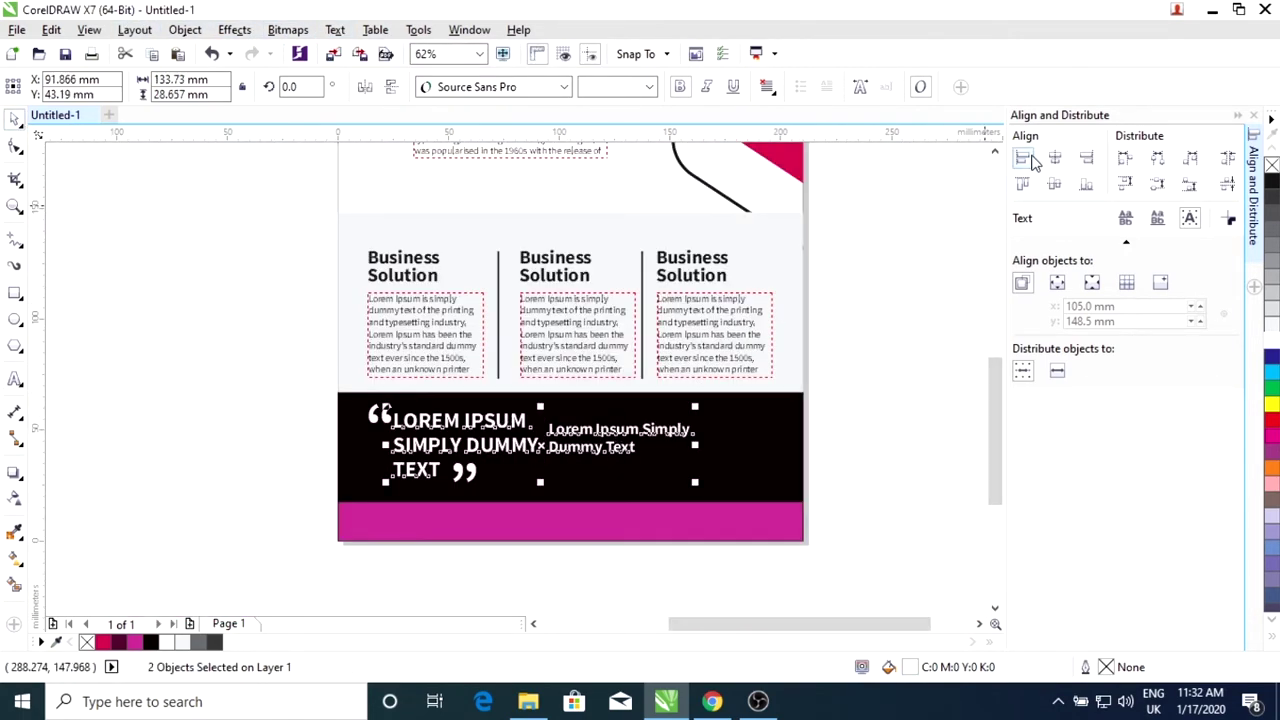
left_click(1022, 184)
left_click(919, 288)
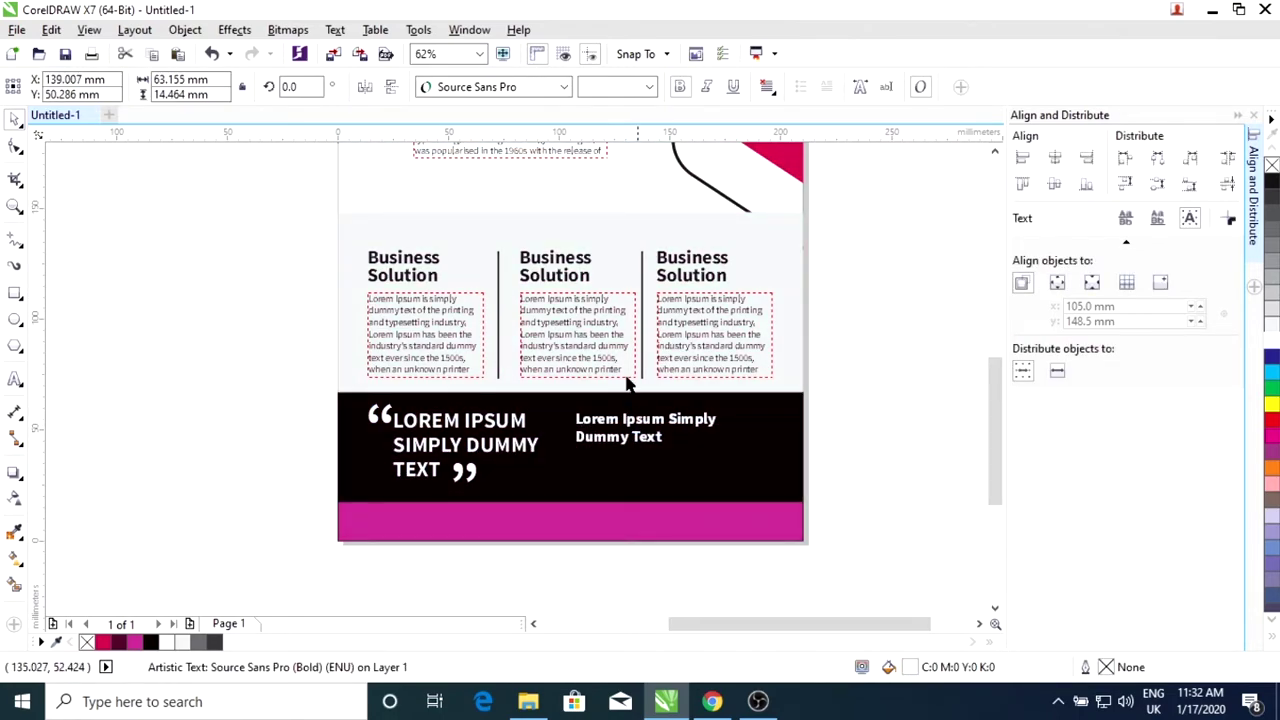
Step: Bring a body paragraph under the heading, shorten its frame to fit the band, and make it white
left_click_drag(586, 232, 677, 548)
left_click(645, 427, "shift")
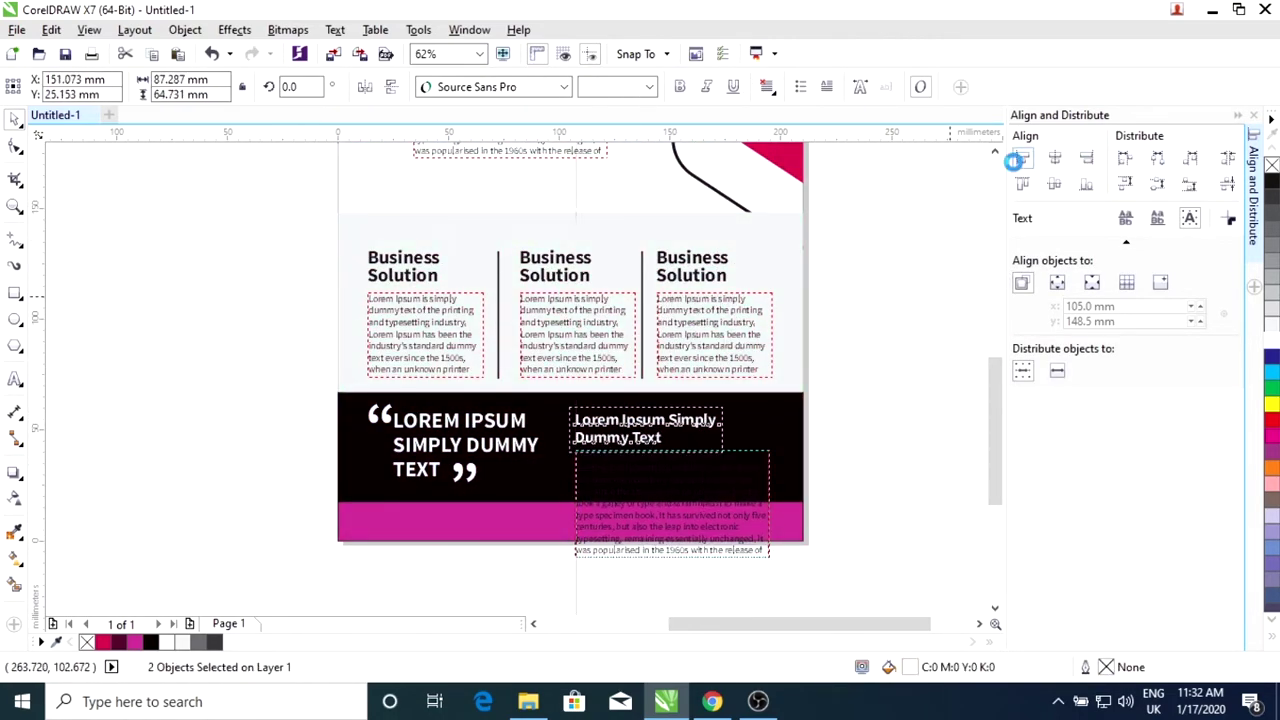
left_click(709, 550)
left_click_drag(672, 557, 725, 466)
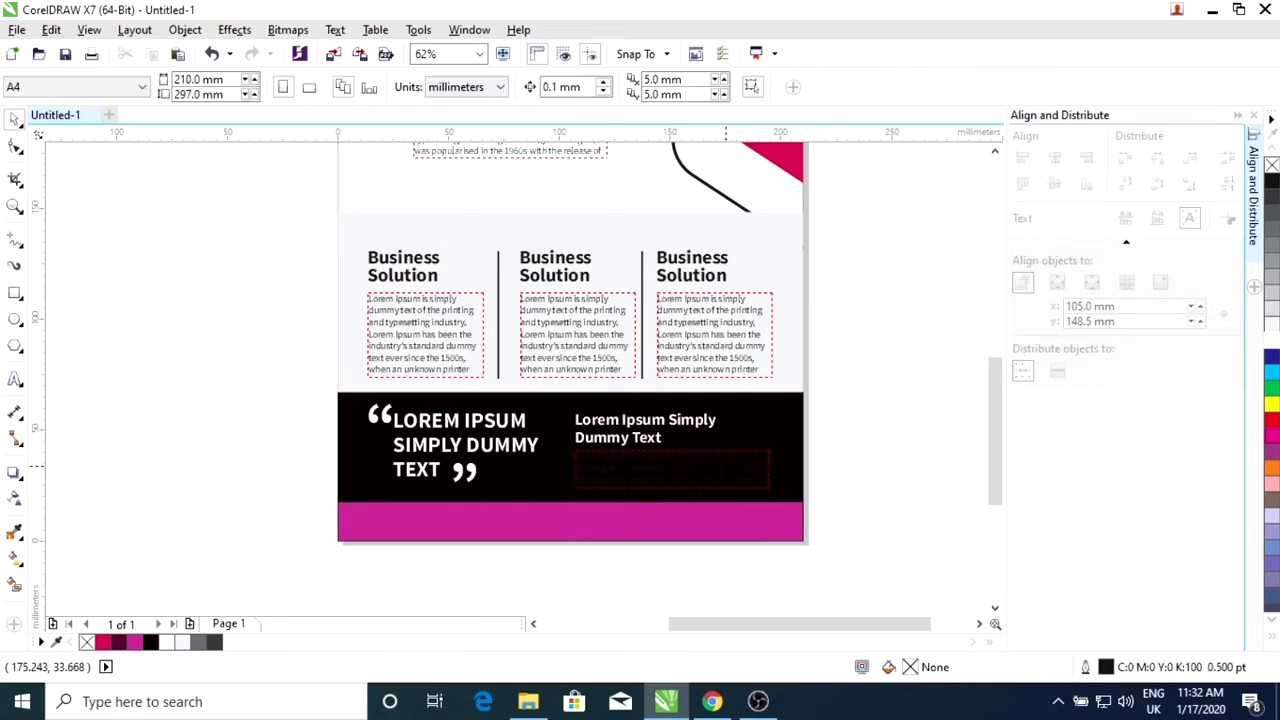
left_click(700, 470)
left_click(1272, 340)
left_click(874, 408)
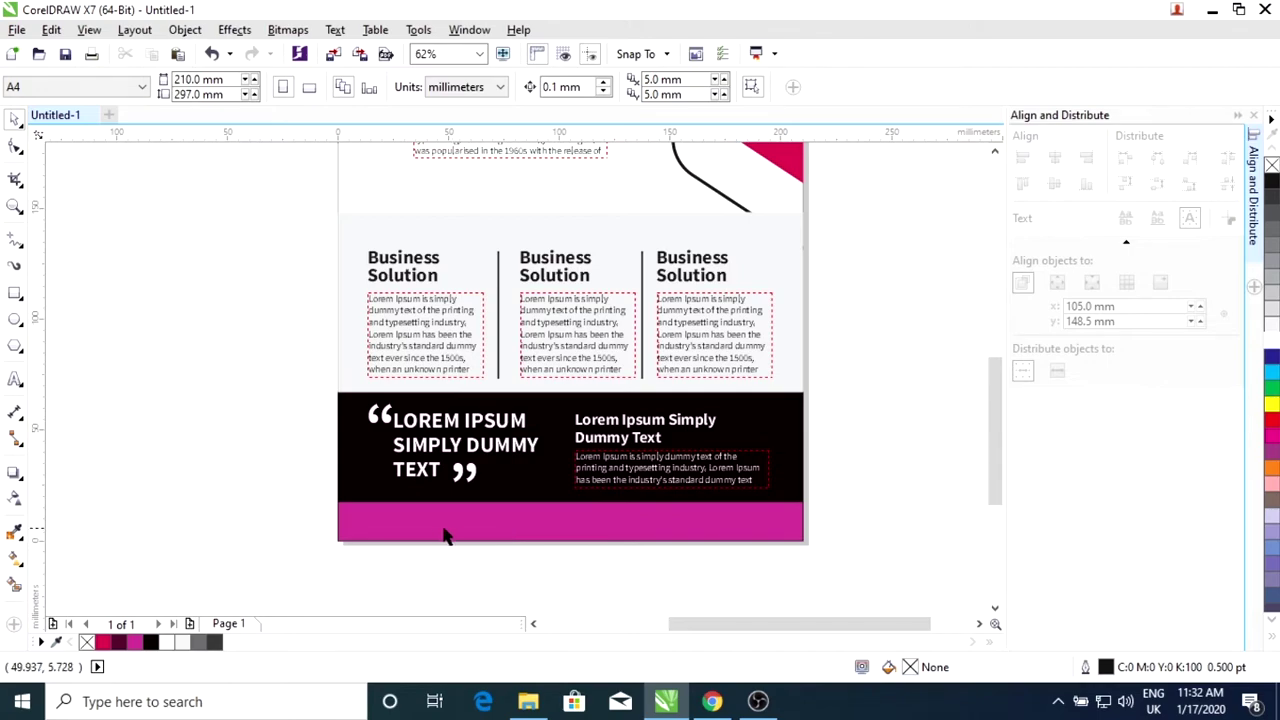
Step: Type the phone number as artistic text in the magenta footer
left_click(15, 381)
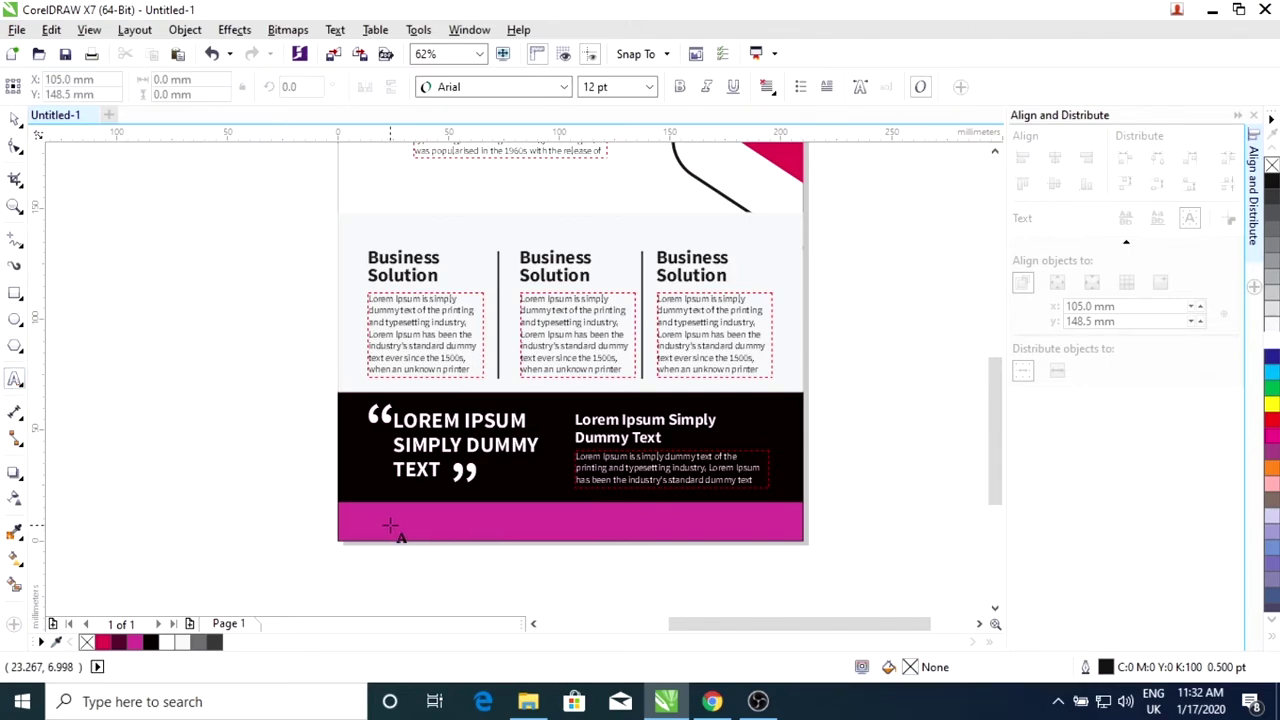
type("+91-99999 00000")
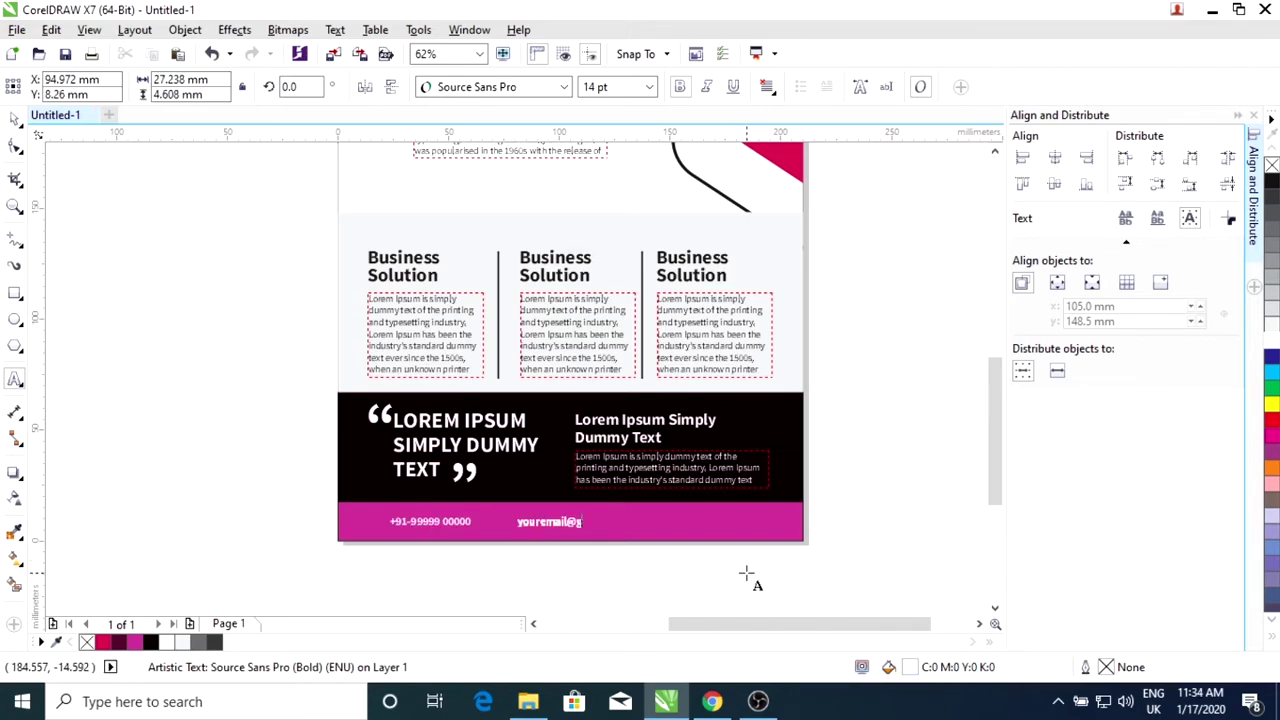
key("ctrl+space")
left_click_drag(586, 523, 708, 527)
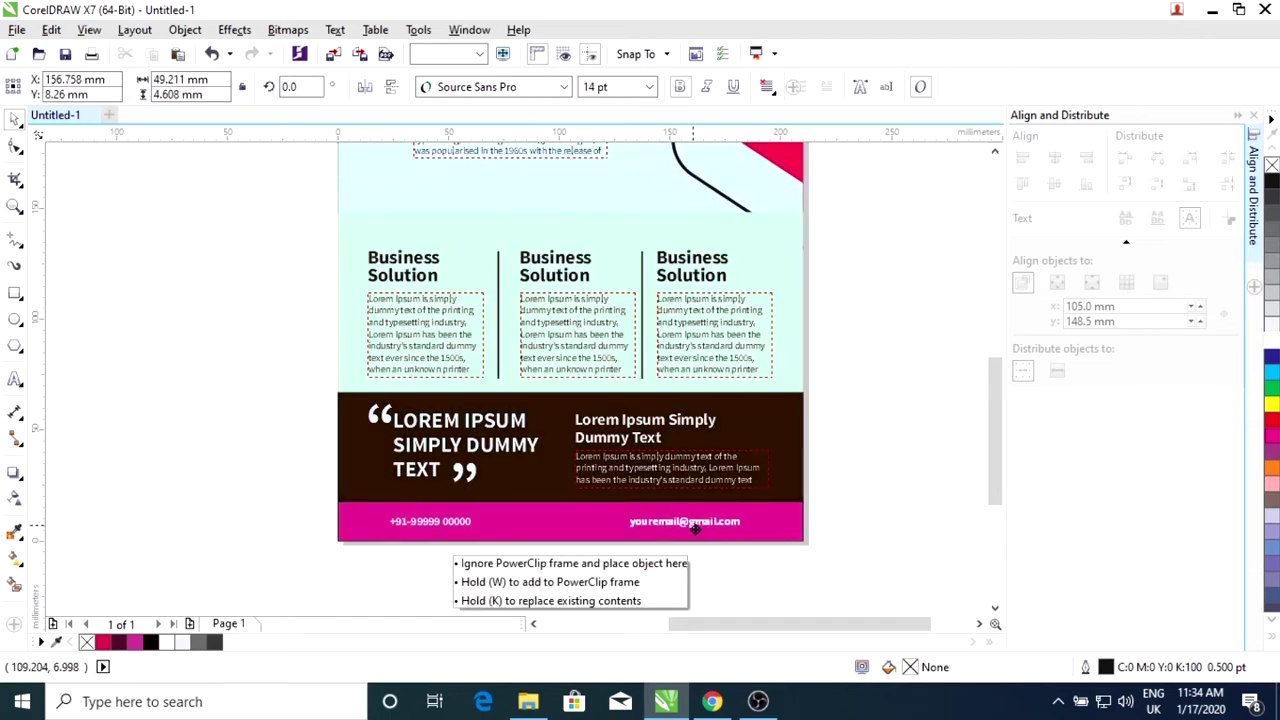
double_click(700, 523)
type("www.d")
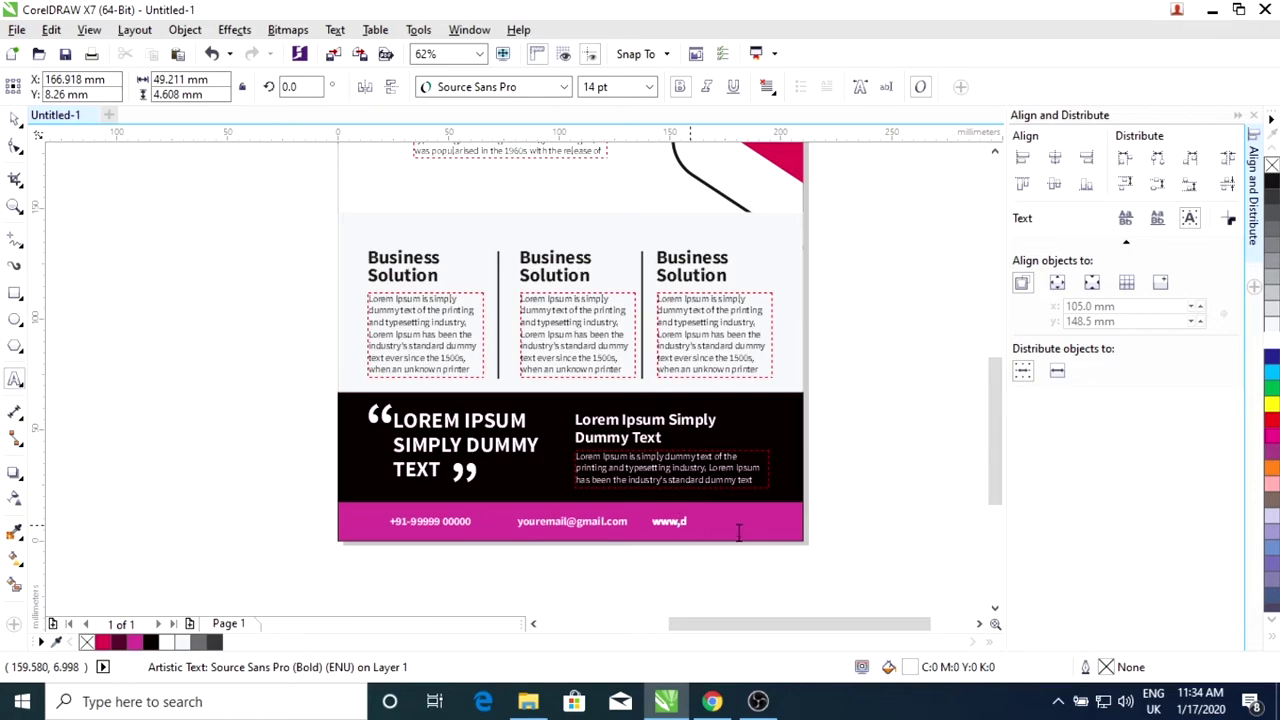
key("ctrl+a")
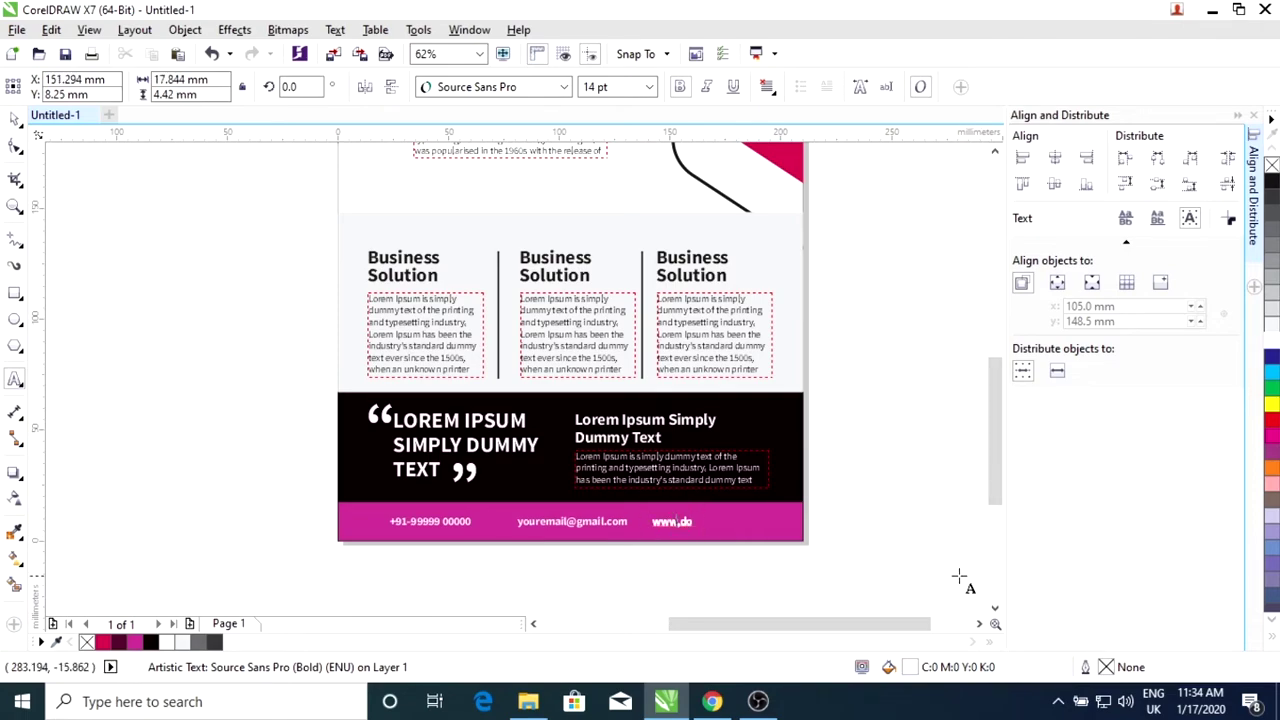
type("ww.do")
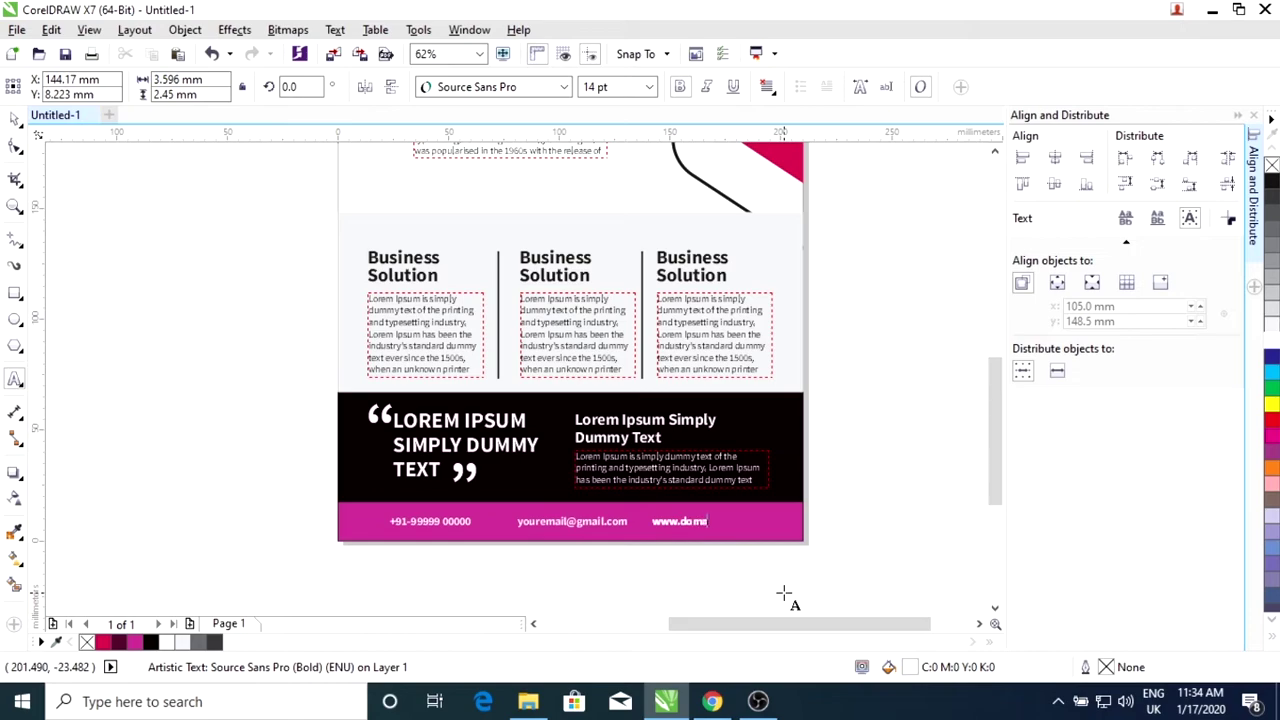
type("main.com")
key("Escape")
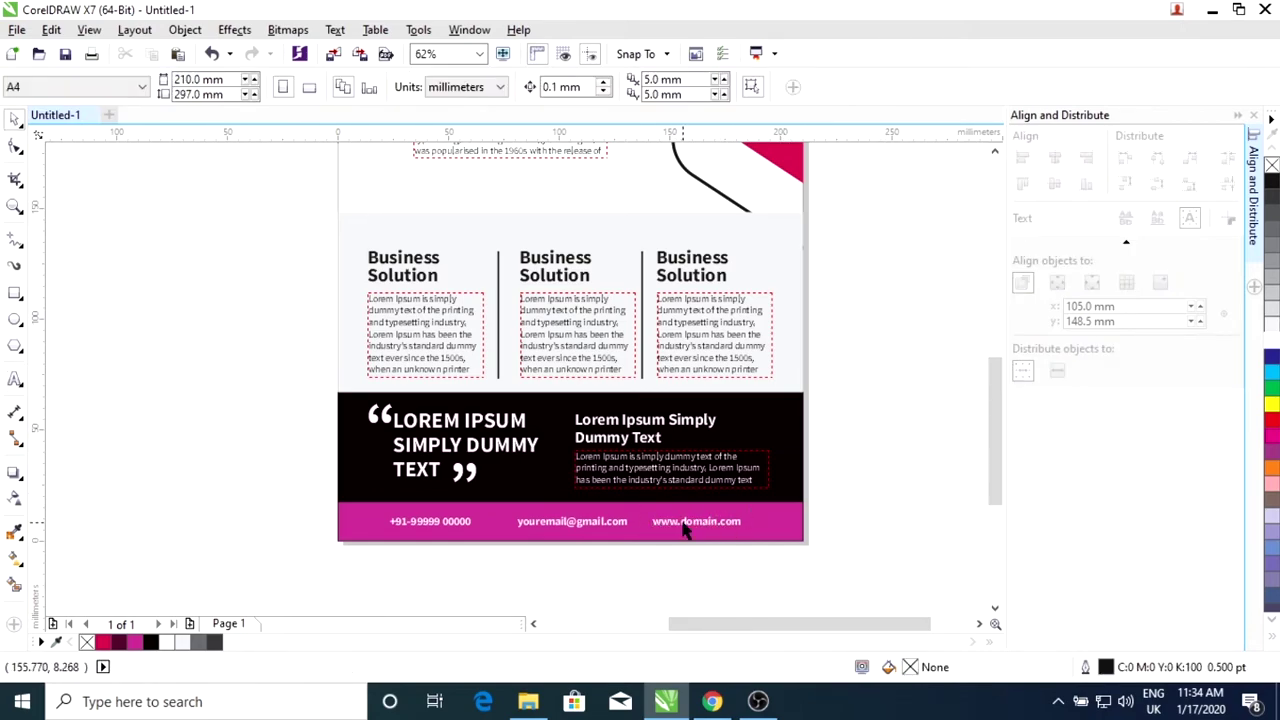
Step: Distribute the phone, e-mail and web address texts evenly across the footer
left_click(690, 521)
left_click(570, 521, "shift")
left_click(430, 521, "shift")
left_click(1228, 157)
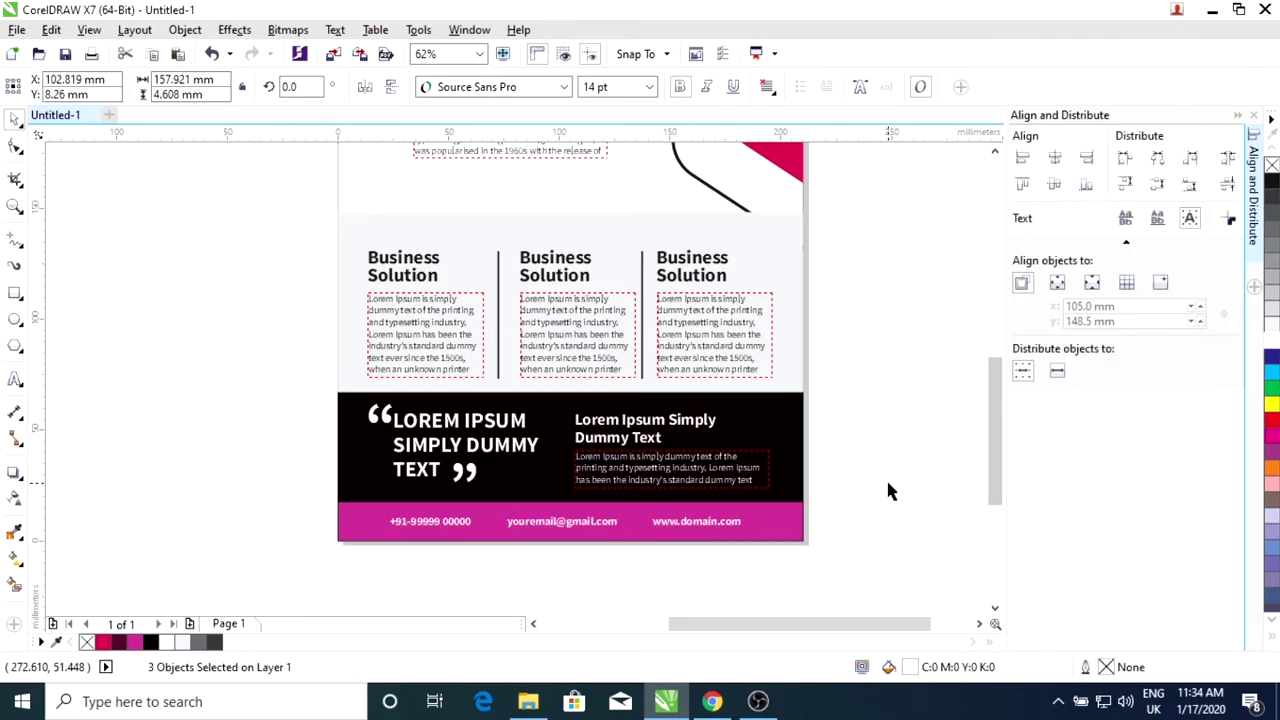
left_click_drag(886, 478, 375, 544)
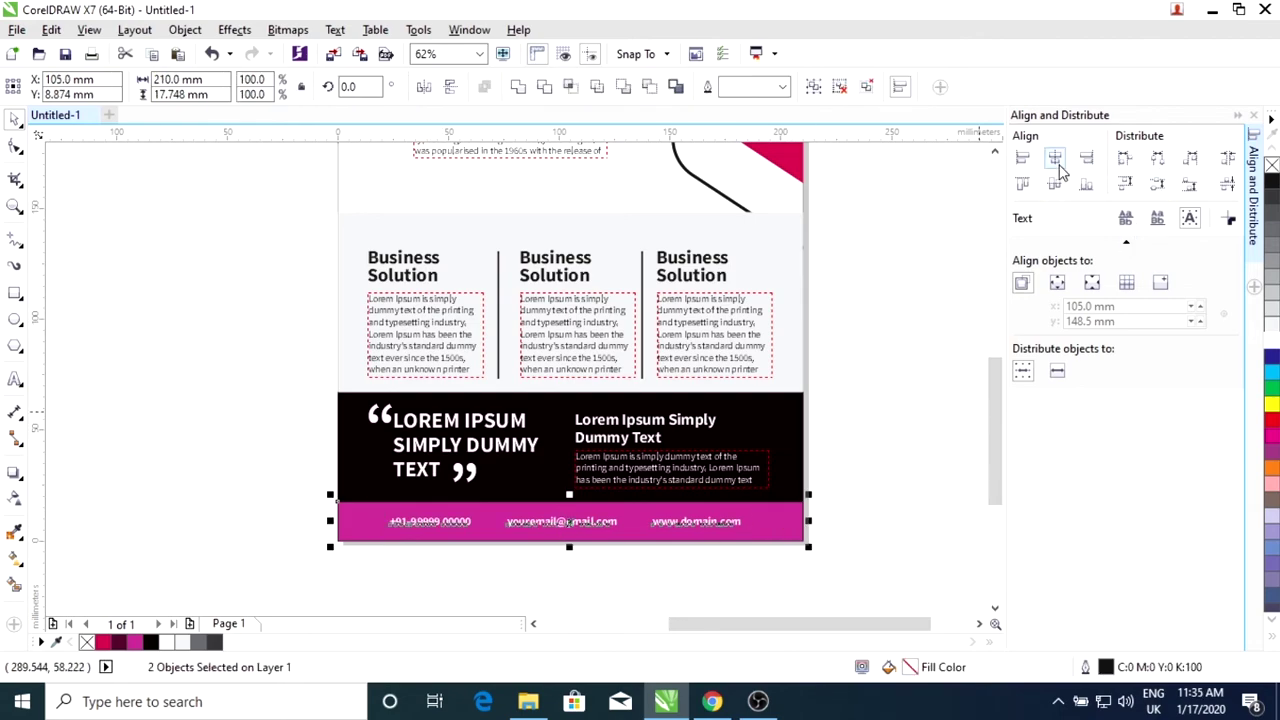
Step: Zoom out to the whole flyer and show it in Full-Screen Preview
key("Escape")
key("shift+F4")
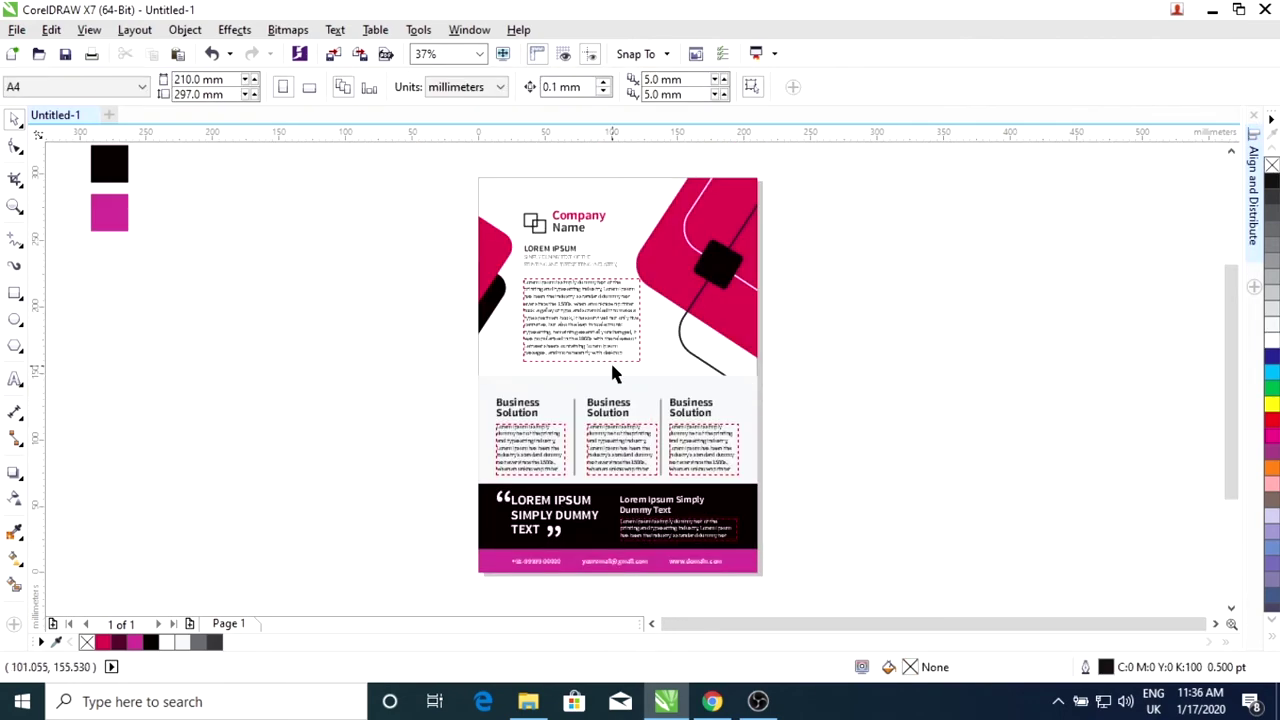
left_click(606, 229)
scroll(609, 234, "up", 1)
key("Escape")
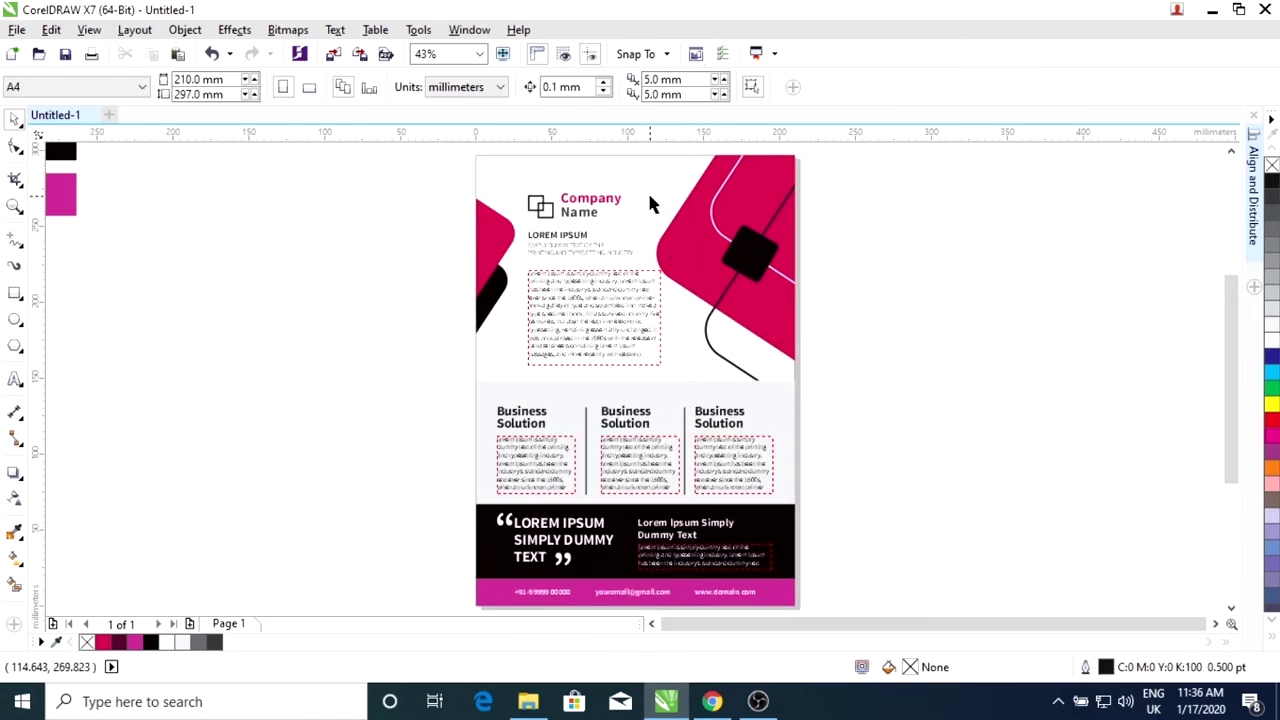
left_click(650, 204)
left_click(89, 29)
left_click(140, 249)
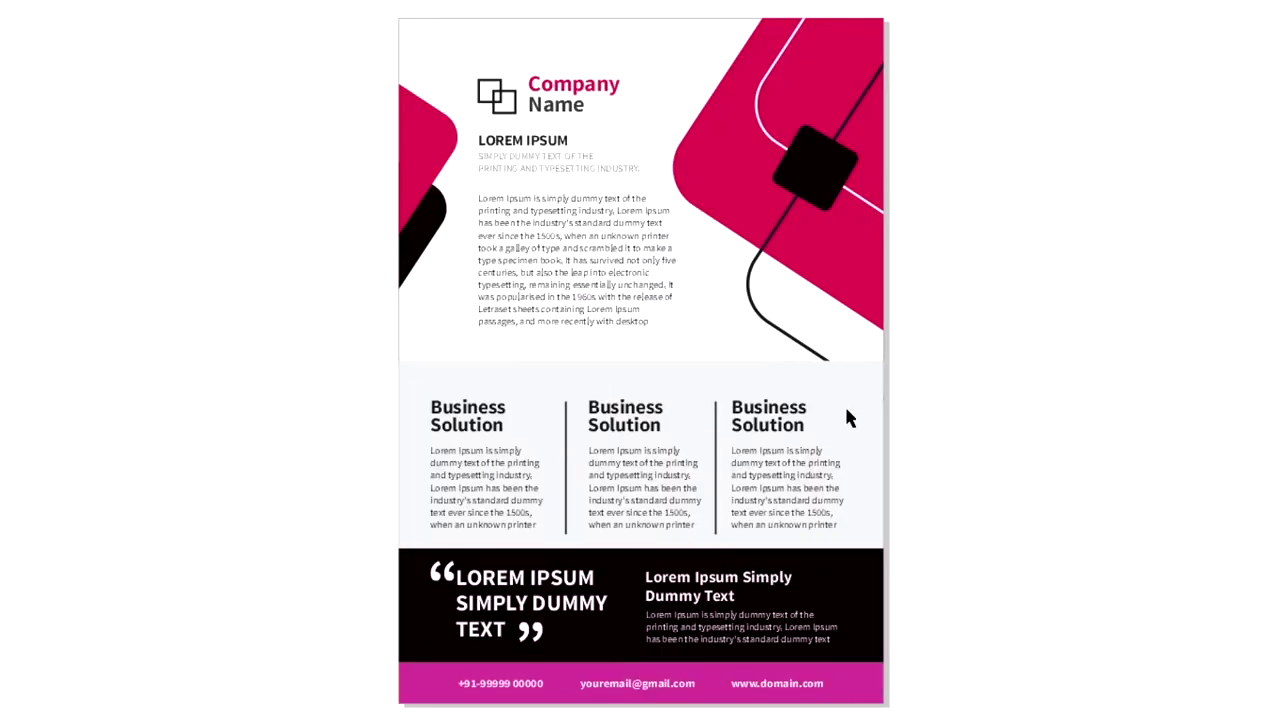